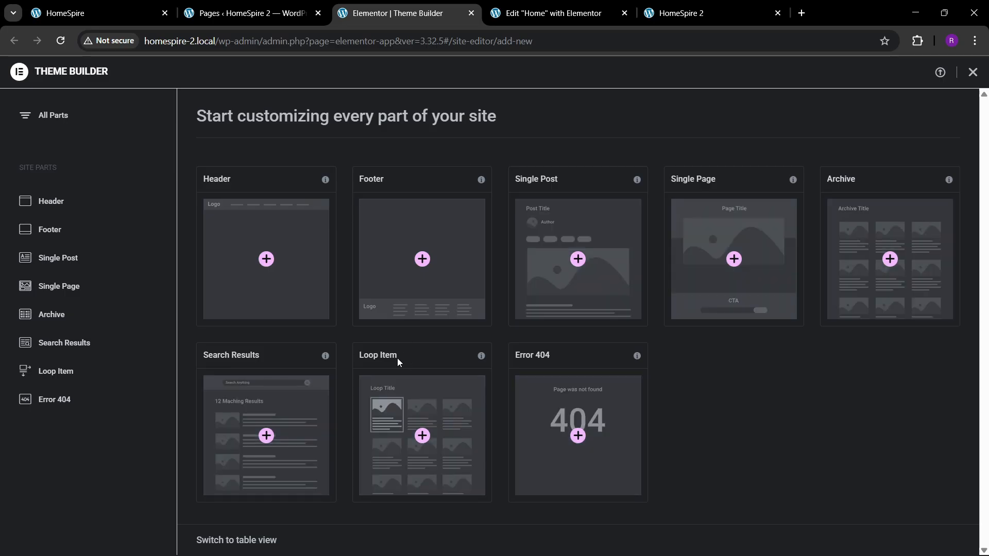
Create a new Footer template in the Theme Builder and dismiss the template library and the setup checklist
left_click(430, 264)
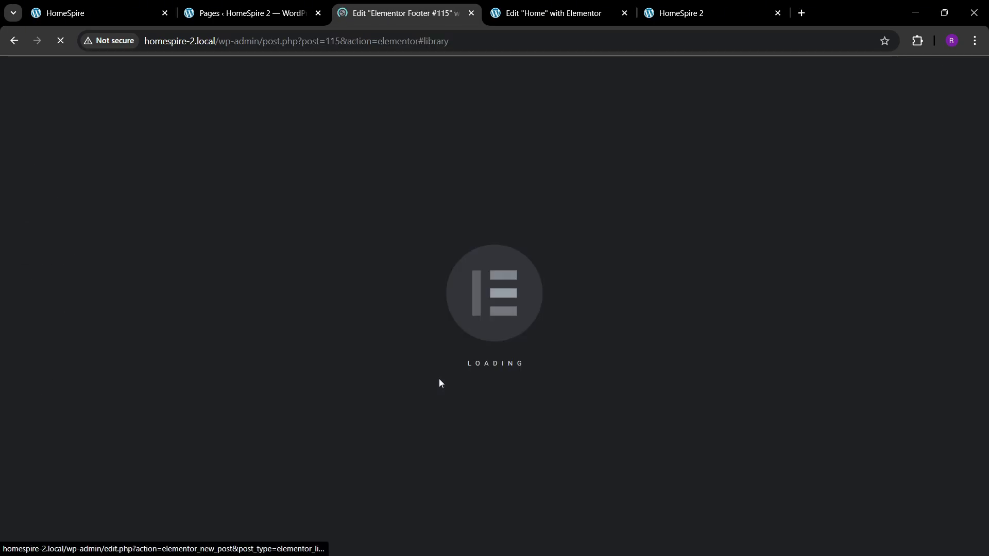
left_click(148, 11)
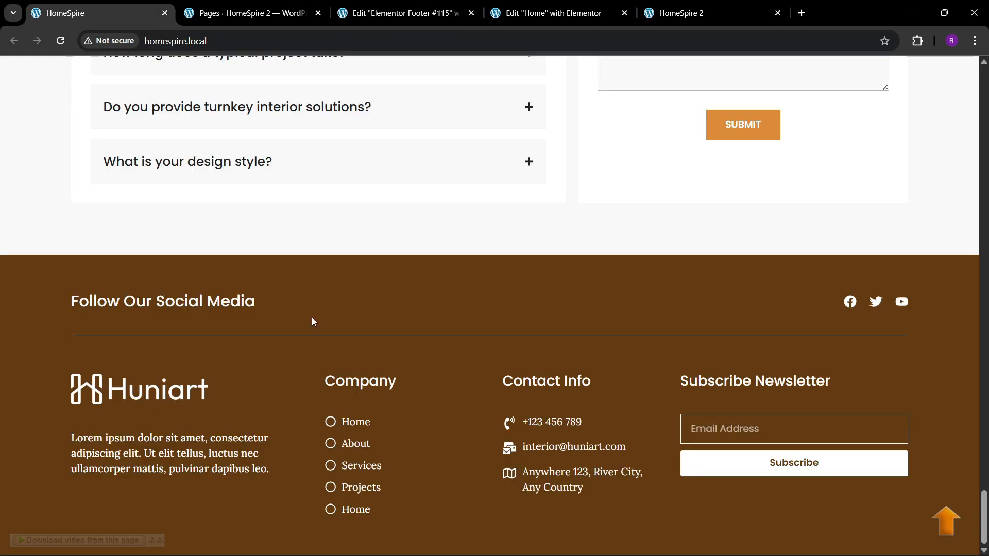
left_click(395, 4)
left_click(866, 93)
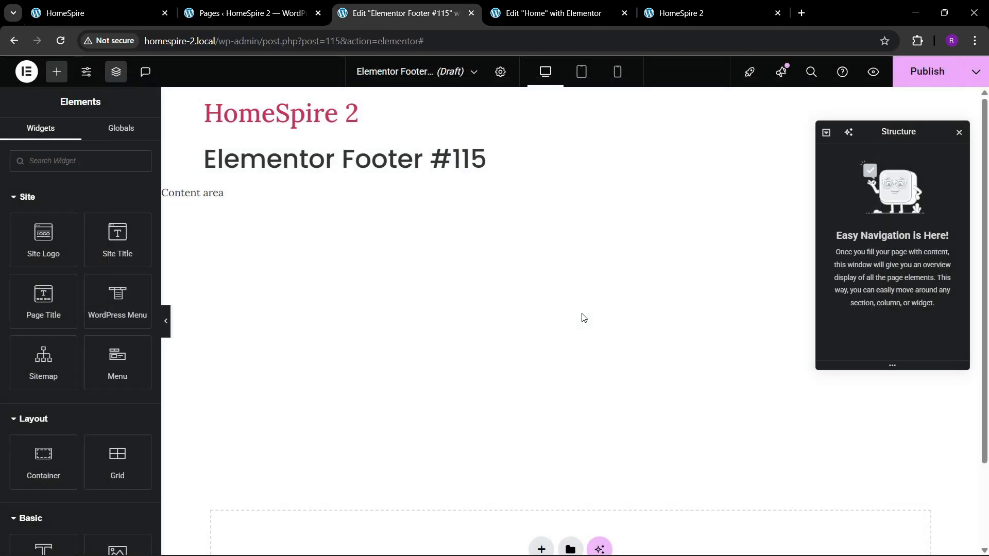
scroll(562, 324, "down", 2)
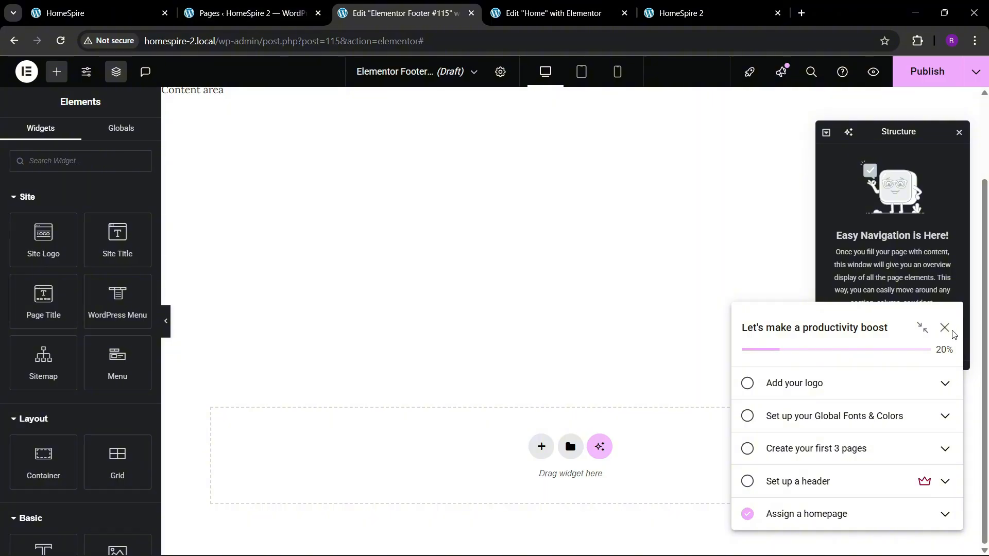
left_click(944, 328)
Add a single-column flexbox container to the empty template and name it footer
left_click(93, 13)
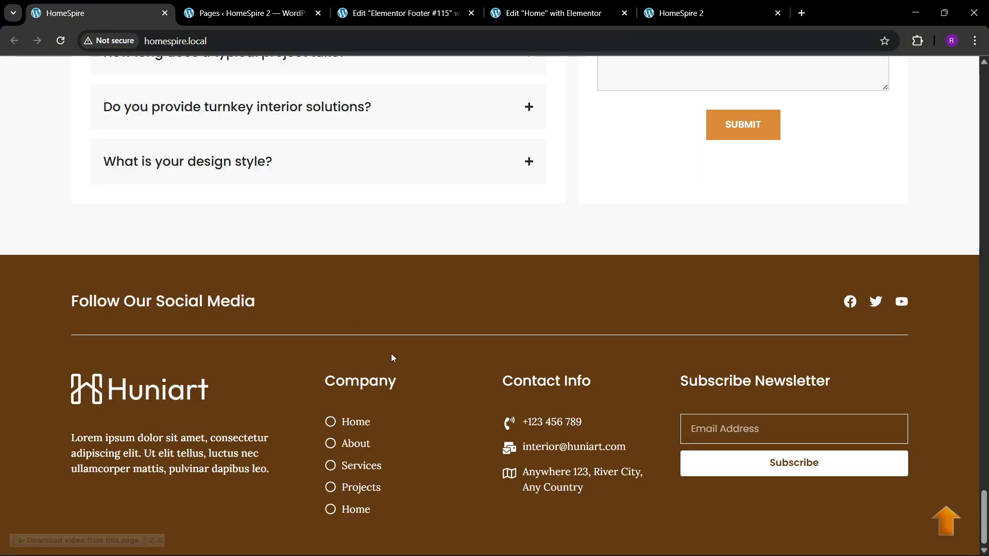
left_click(410, 4)
left_click(540, 447)
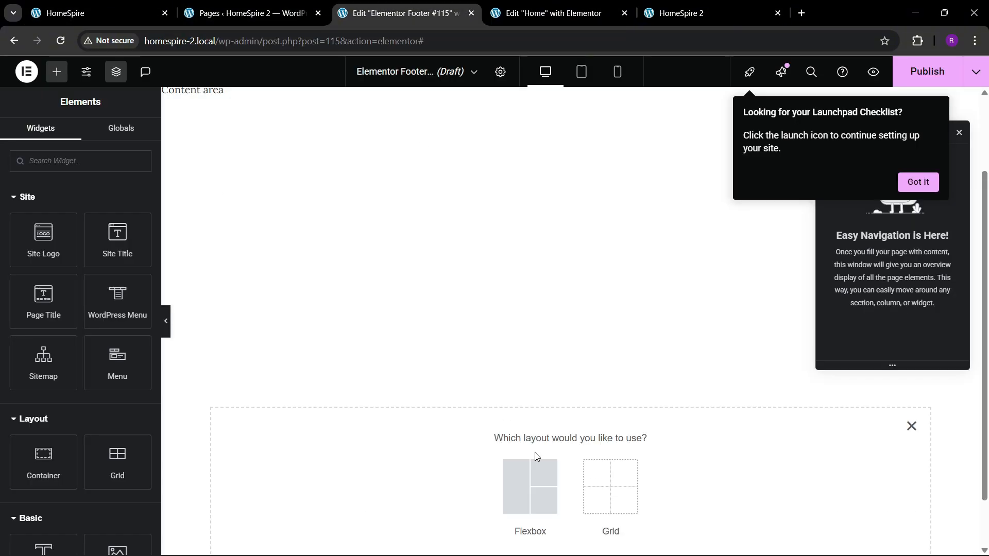
left_click(527, 488)
left_click(392, 475)
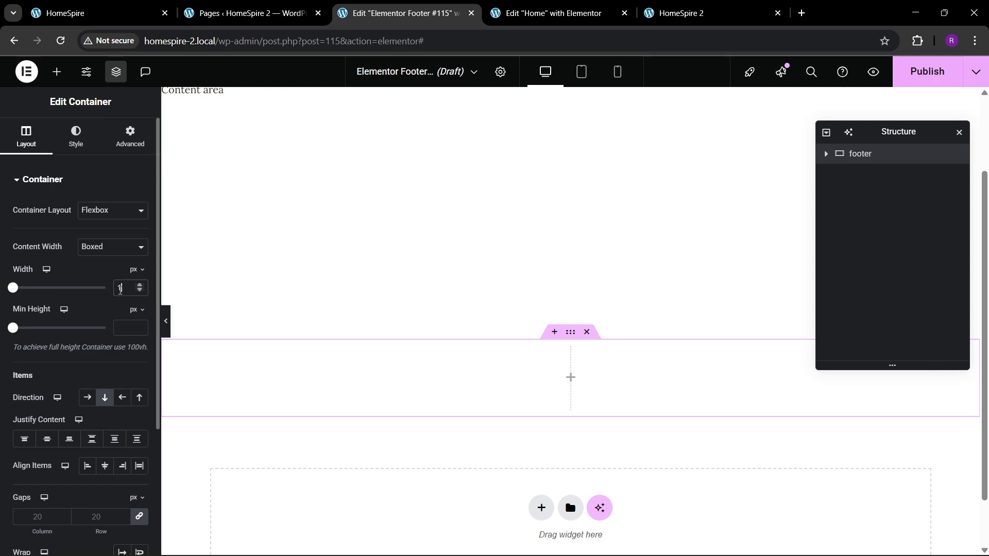
Set the footer container's padding to 60 px top and bottom and 0 right and left, checking against the HomeSpire reference page
left_click(127, 133)
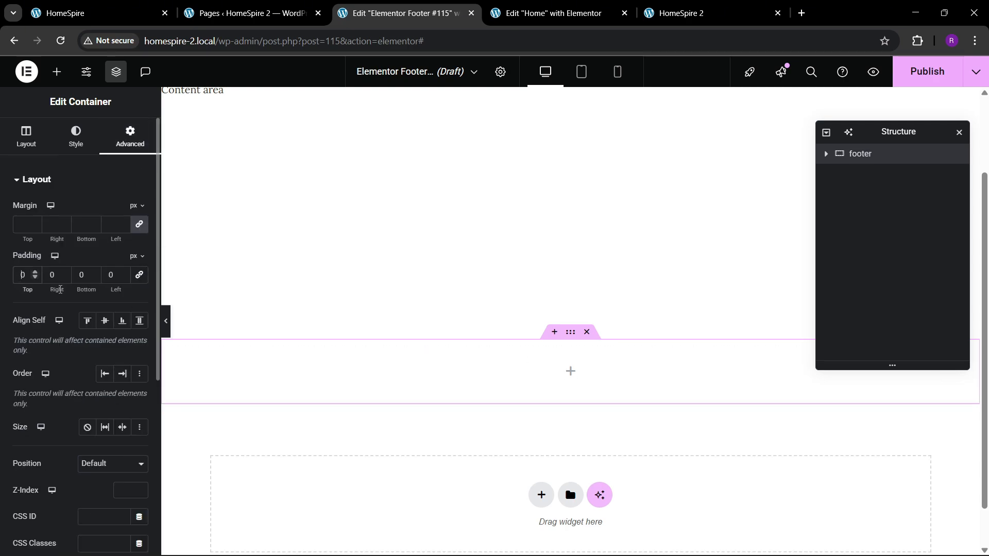
type("6")
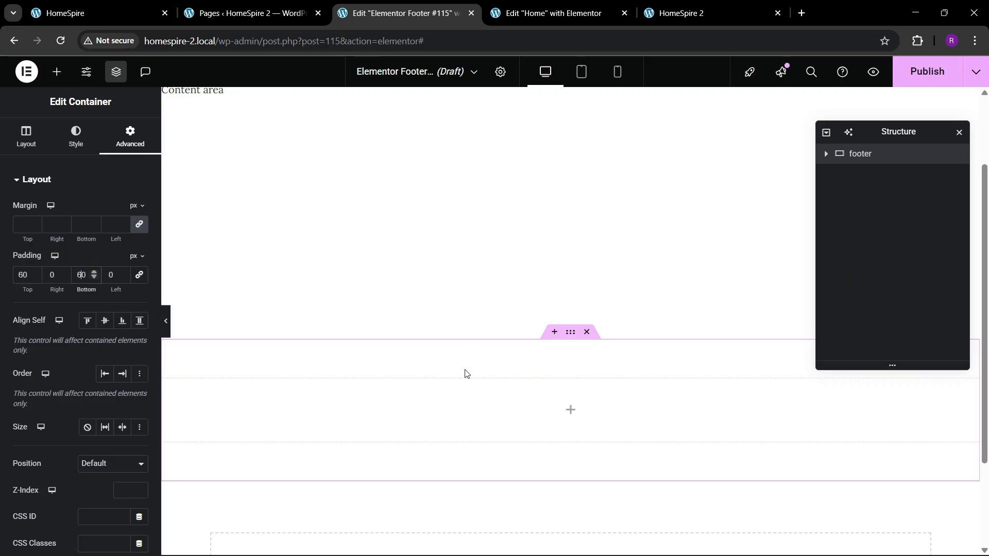
left_click(82, 13)
left_click(366, 5)
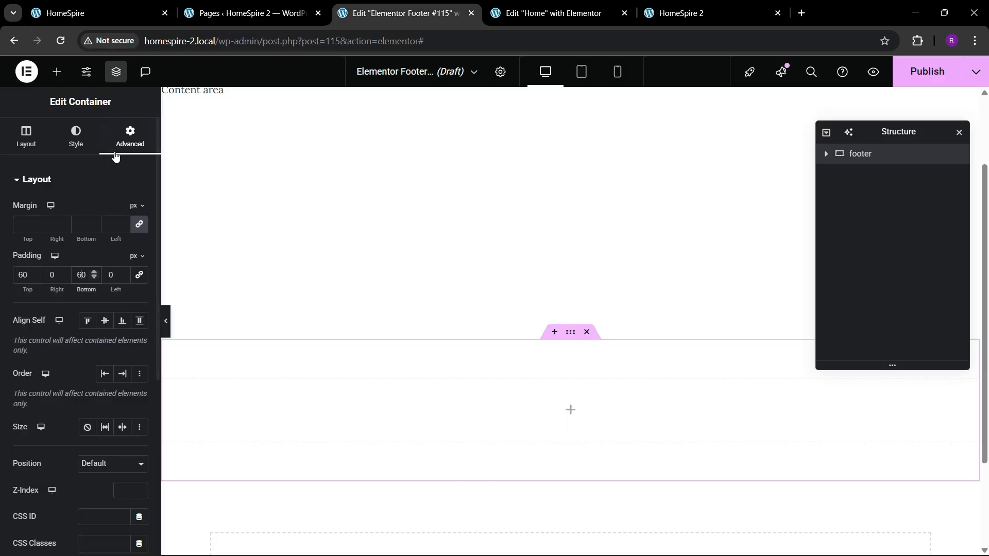
Give the footer container a classic background in the dark brown global colour matching the HomeSpire reference footer
left_click(76, 137)
left_click(89, 238)
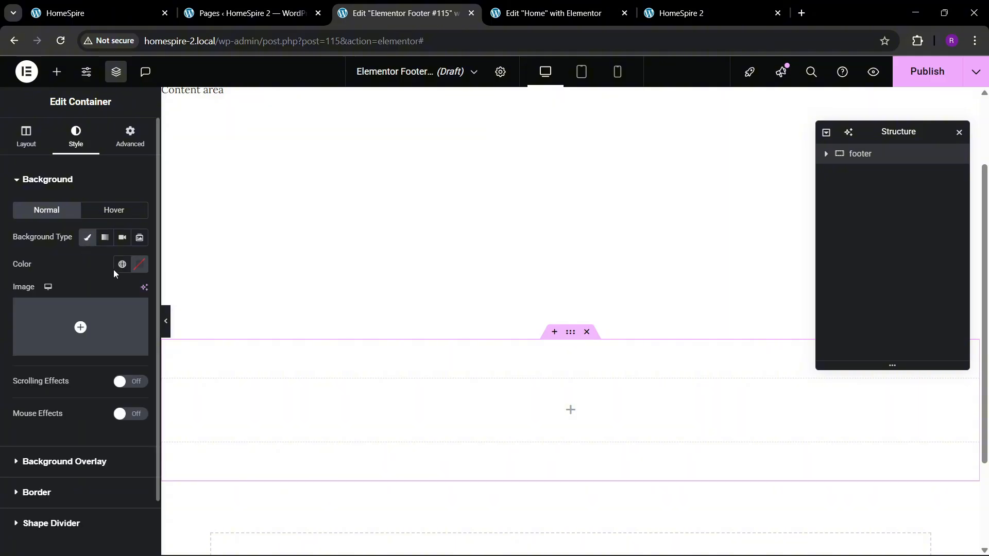
left_click(122, 264)
left_click(80, 327)
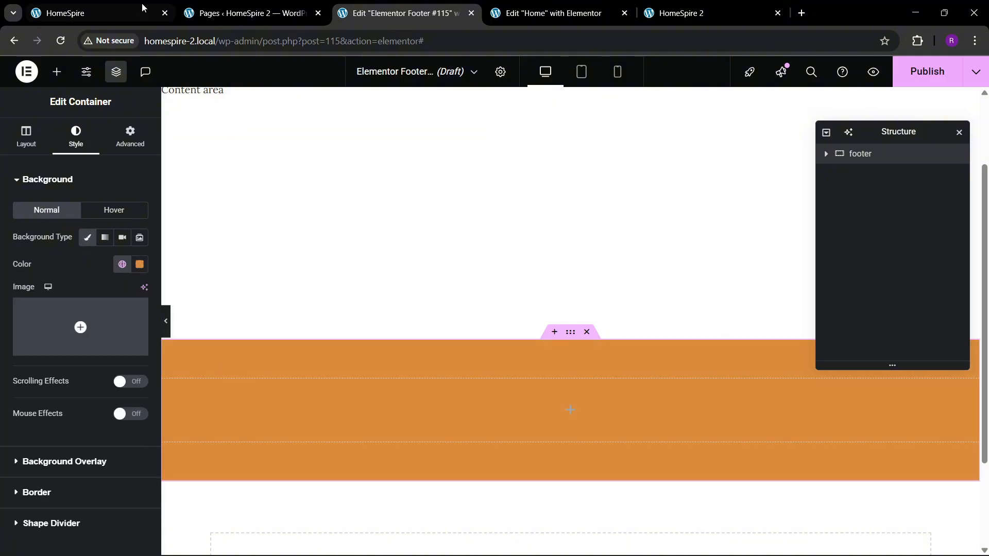
left_click(141, 9)
left_click(360, 11)
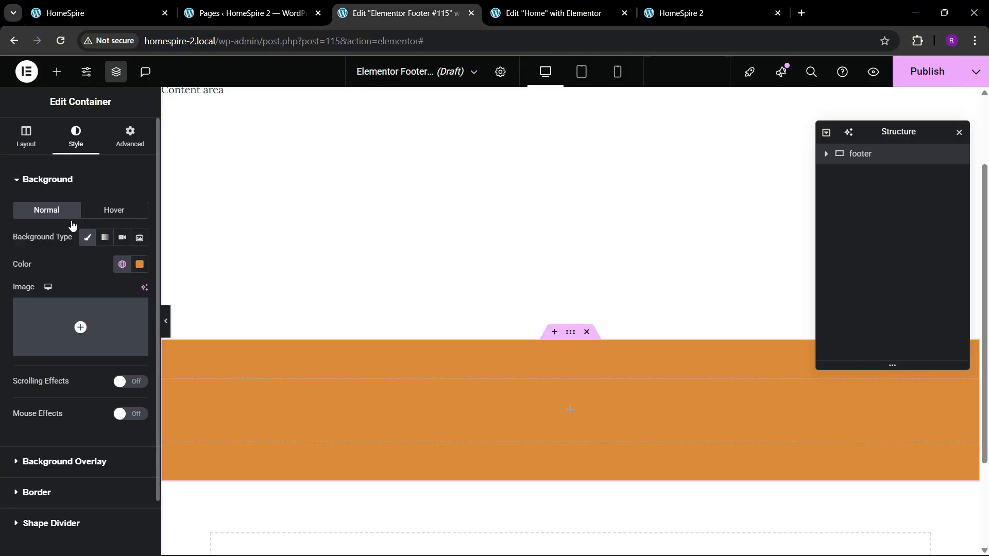
left_click(122, 264)
left_click(67, 452)
left_click(142, 12)
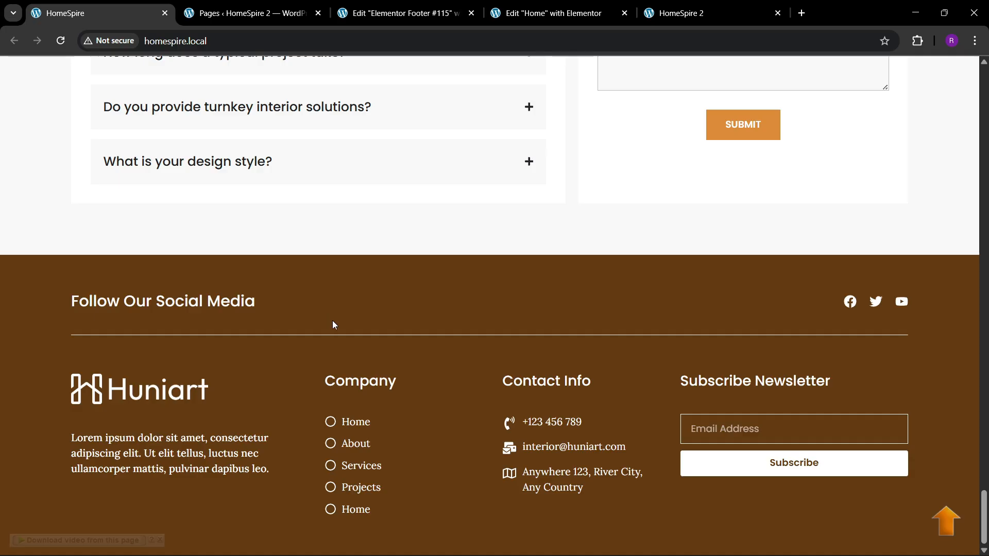
mouse_move(757, 550)
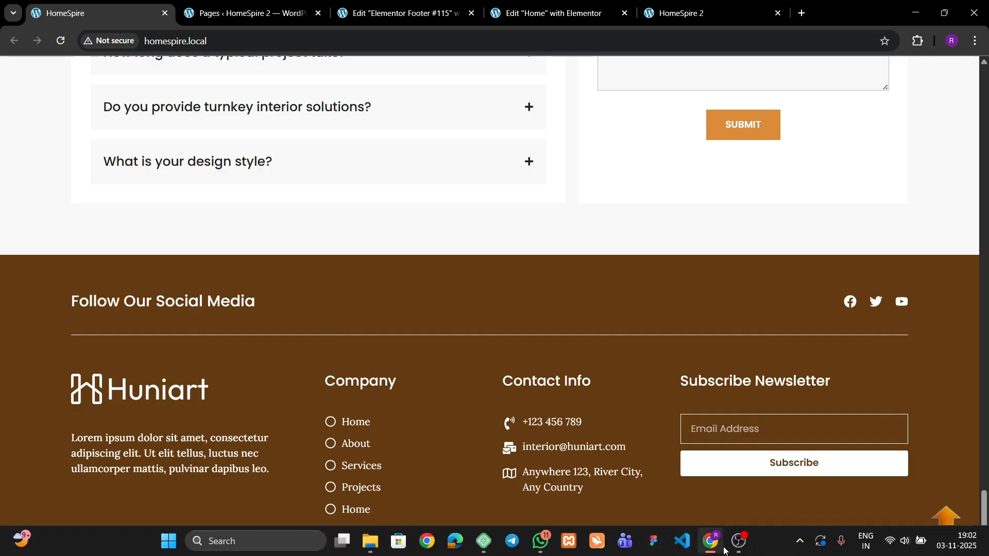
left_click(401, 13)
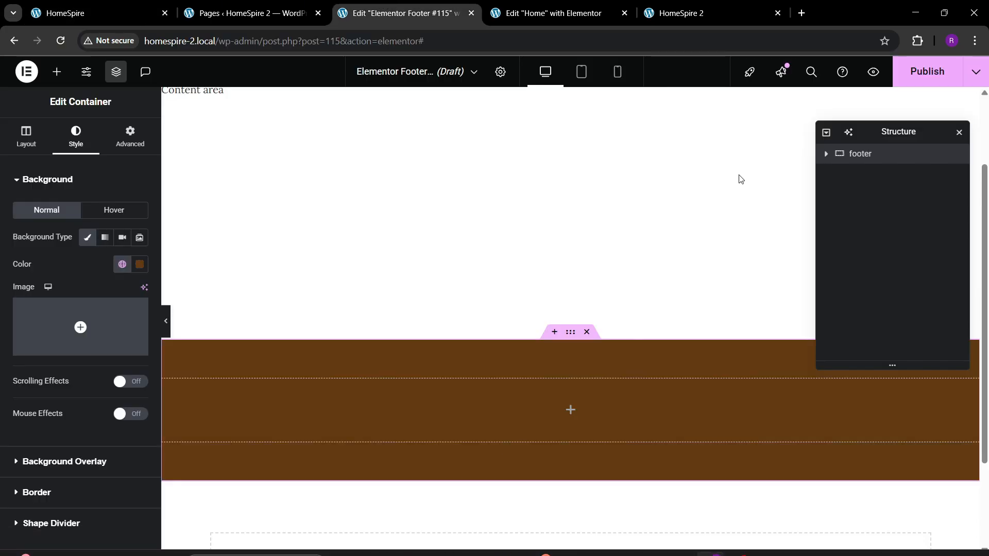
Publish the footer template with the display condition Include Entire site, and compare it with the reference footer
left_click(906, 84)
left_click(507, 362)
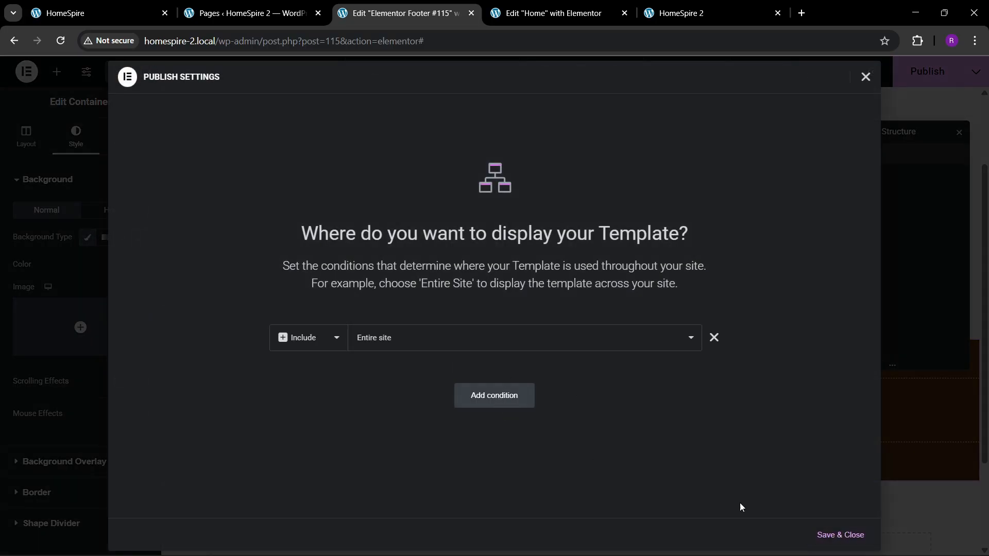
left_click(850, 537)
left_click(98, 12)
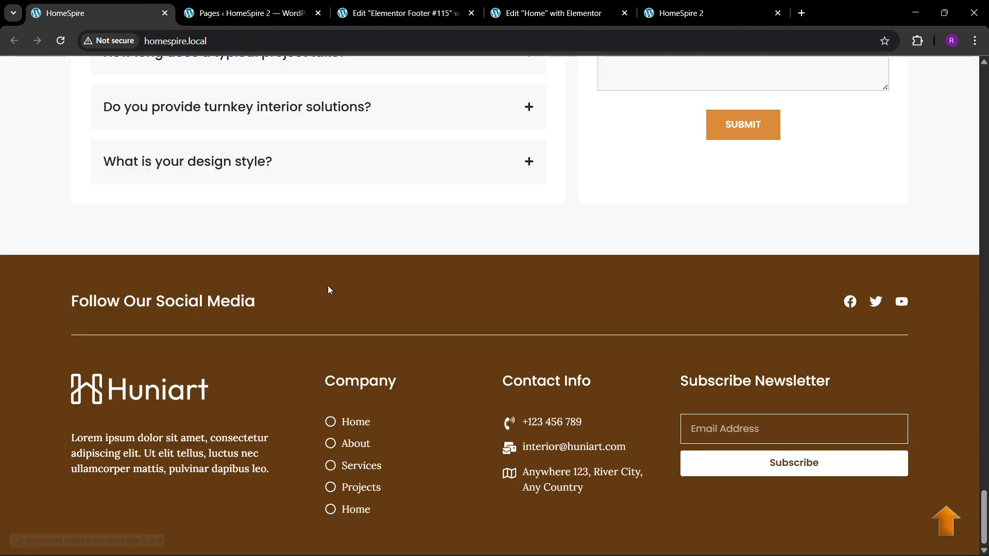
left_click(431, 6)
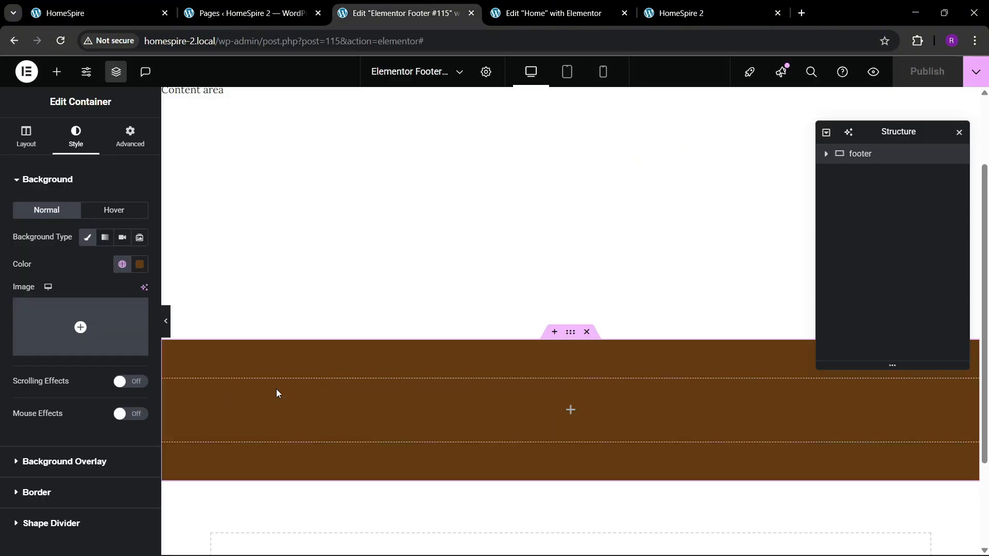
Add a Divider widget inside the footer container and align it to the center
left_click(57, 72)
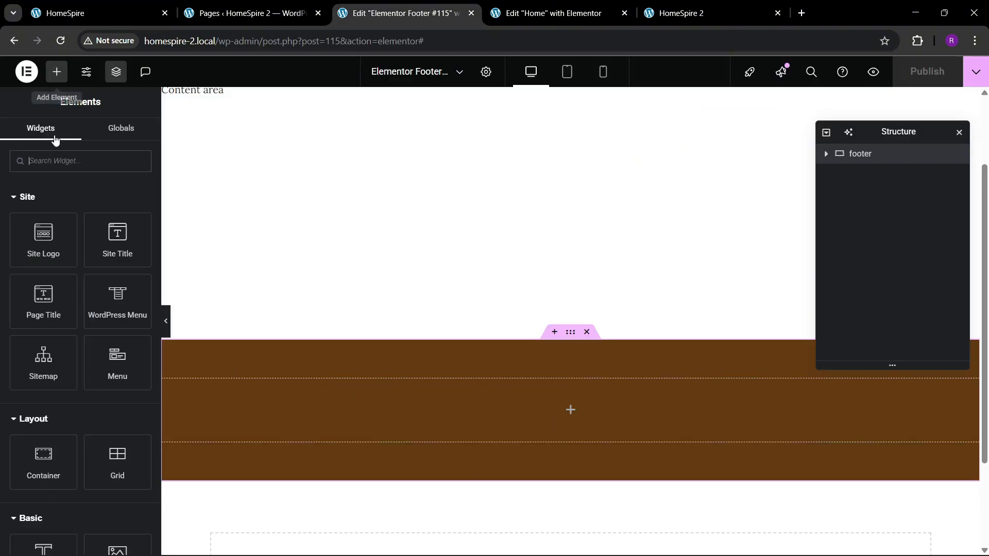
type("divi")
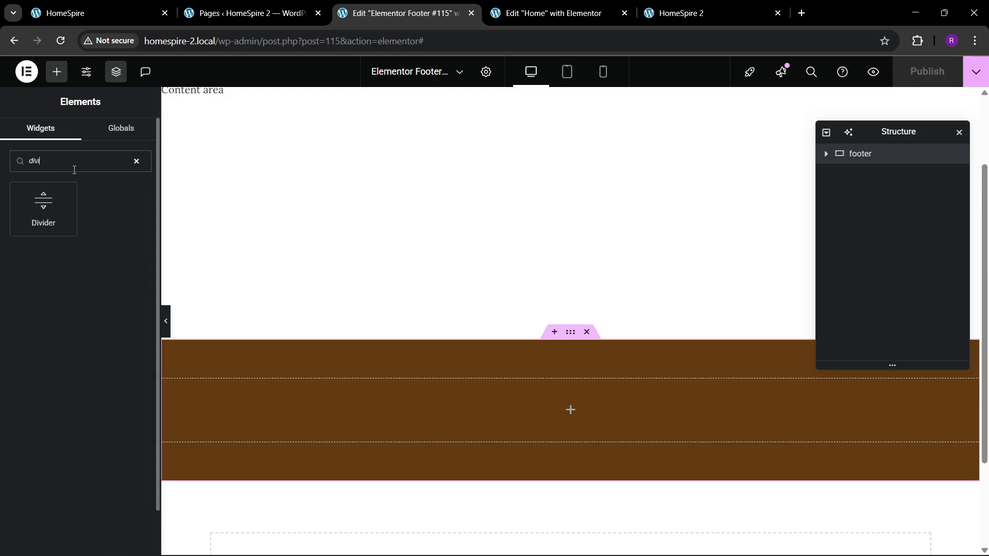
left_click_drag(53, 206, 392, 405)
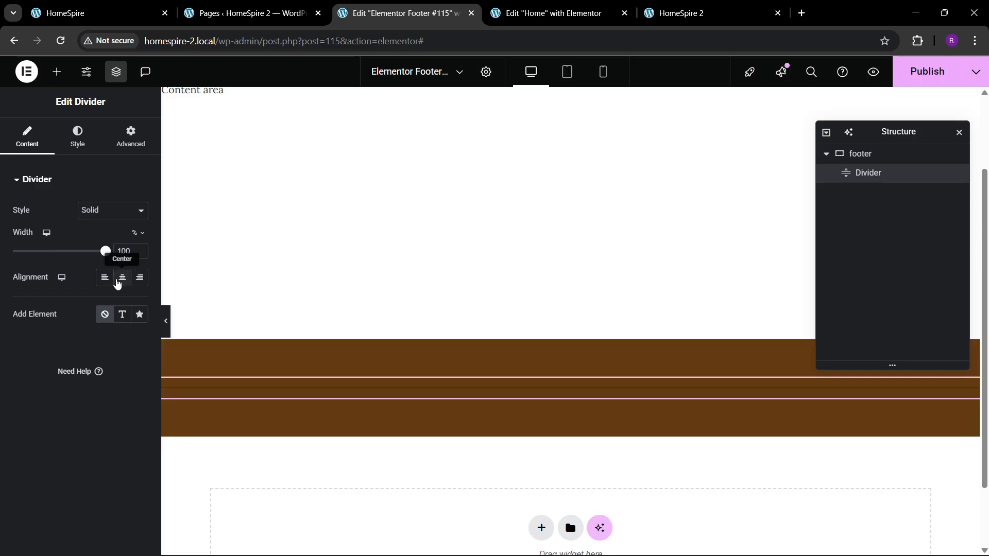
left_click(122, 277)
Style the divider in white and set its gap to 2
left_click(78, 146)
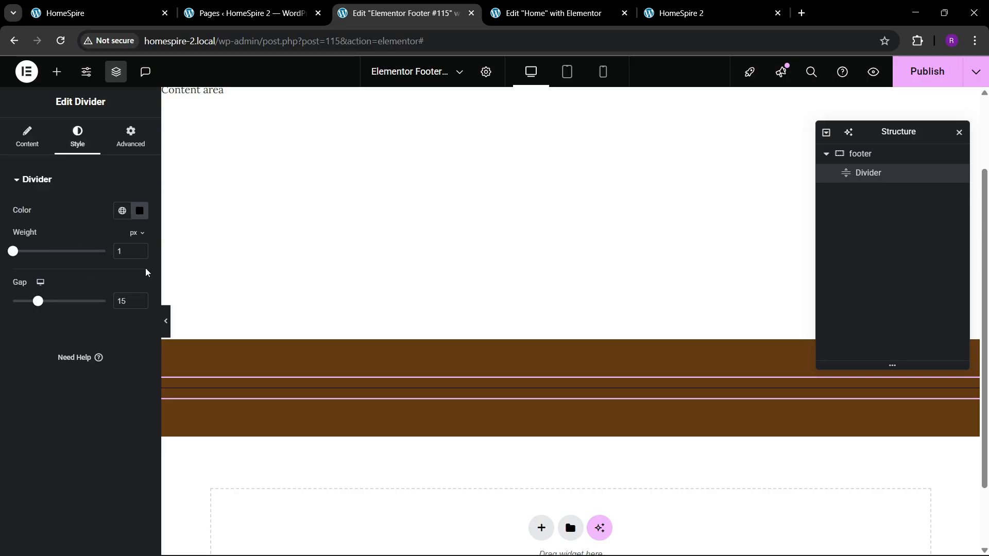
left_click(139, 211)
left_click(64, 260)
left_click(26, 335)
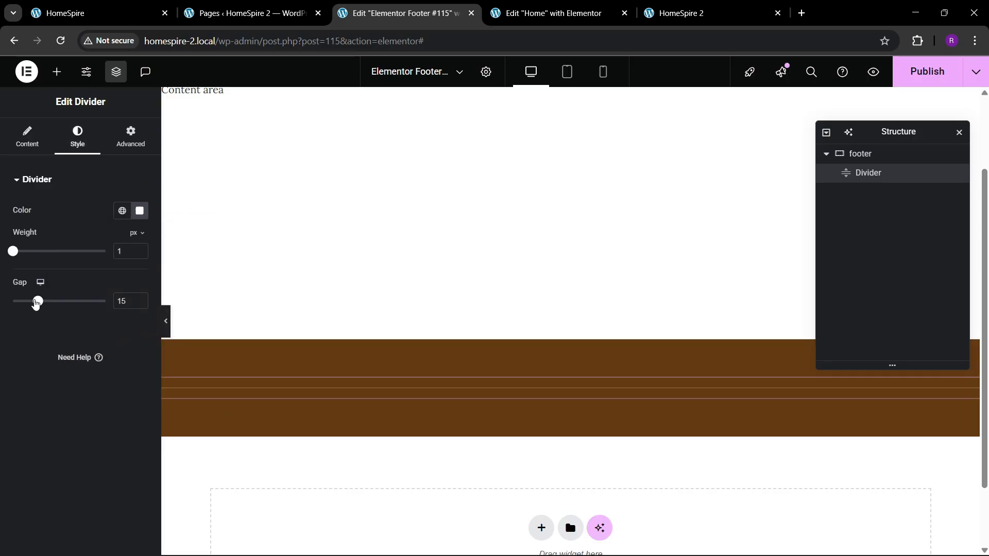
left_click_drag(39, 302, 2, 314)
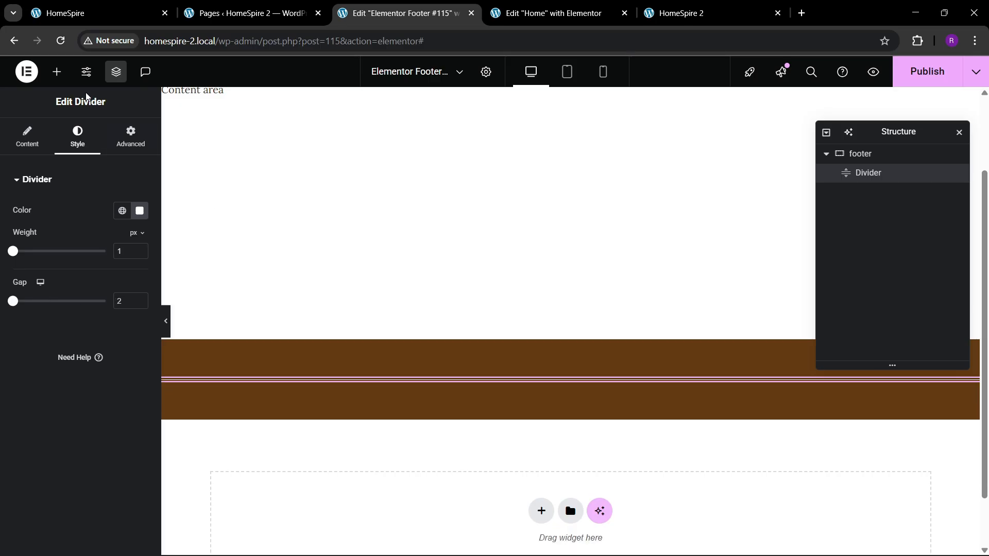
left_click(56, 72)
scroll(61, 322, "down", 2)
left_click_drag(42, 397, 305, 387)
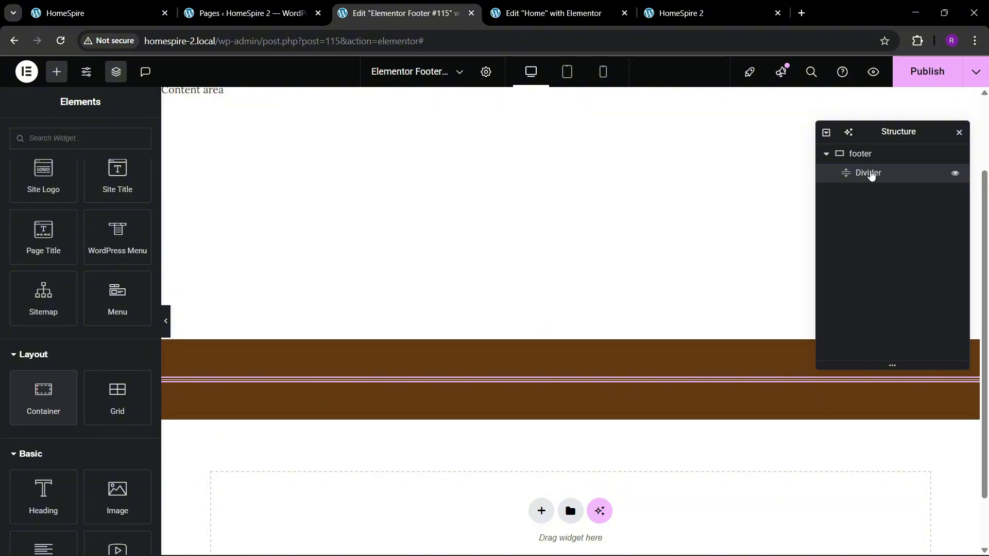
left_click(871, 175)
right_click(870, 175)
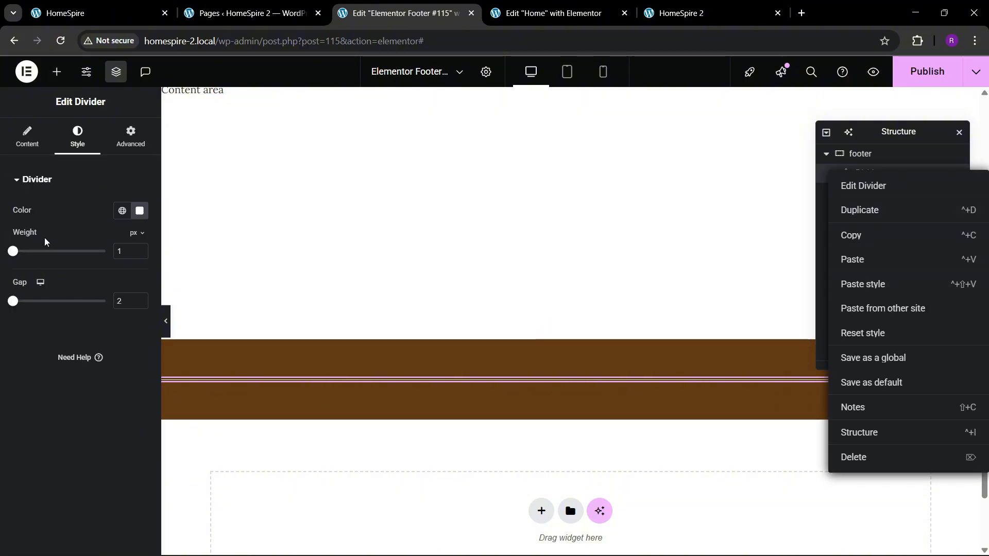
Add a container inside the footer container, above the divider
left_click(56, 71)
scroll(49, 370, "down", 2)
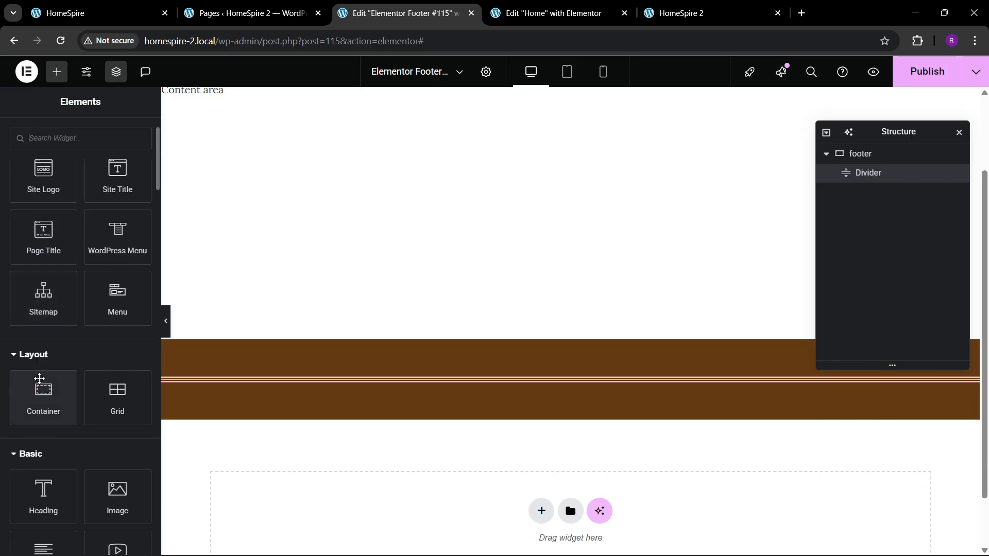
left_click_drag(41, 388, 392, 398)
Rename the new inner container to 1 and remove its padding
double_click(882, 179)
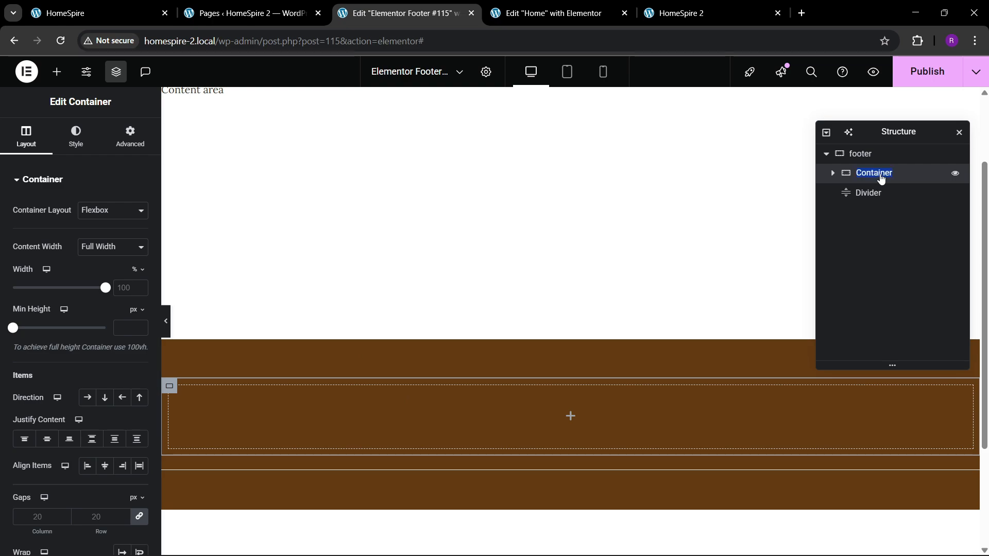
type("1")
key("Return")
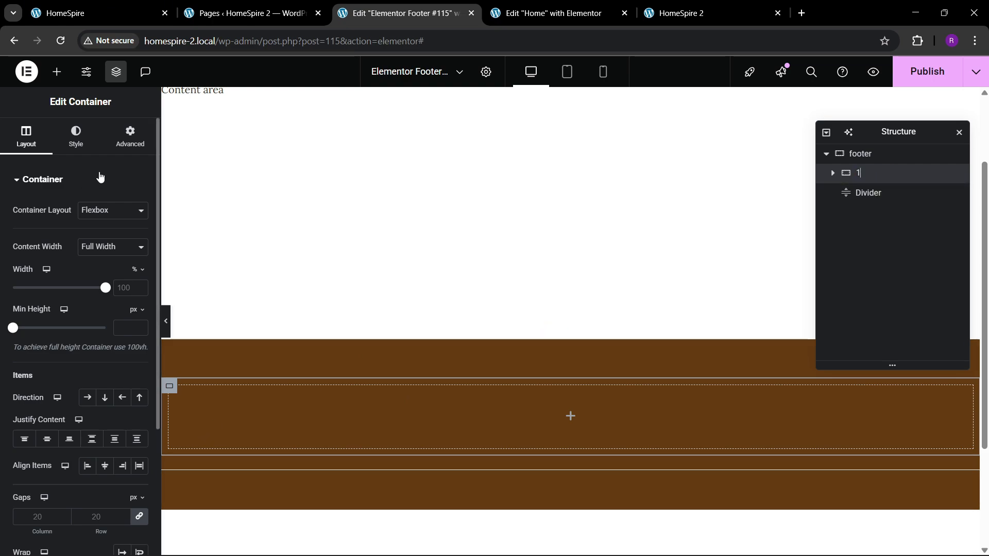
left_click(131, 136)
left_click(138, 275)
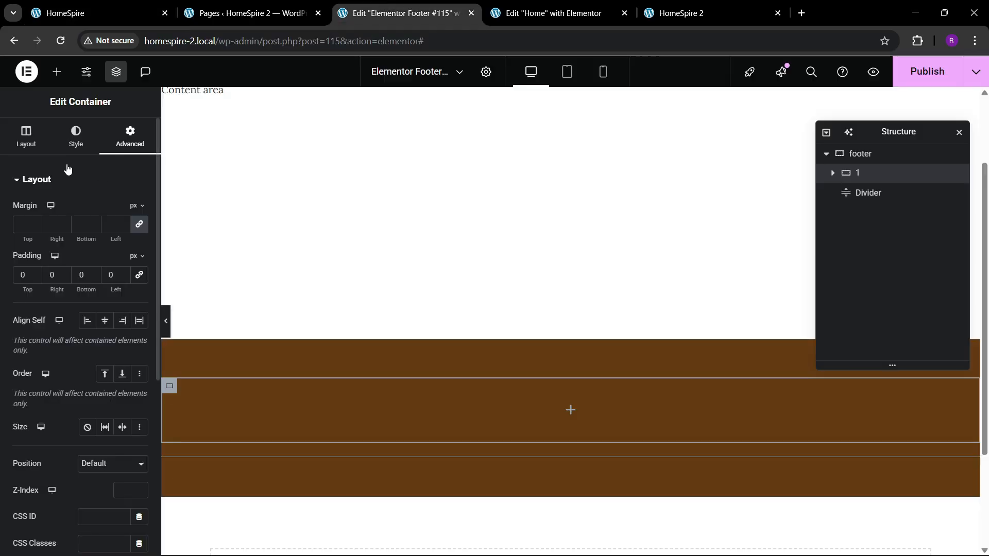
Add a Heading widget inside container 1, above the divider
left_click(57, 72)
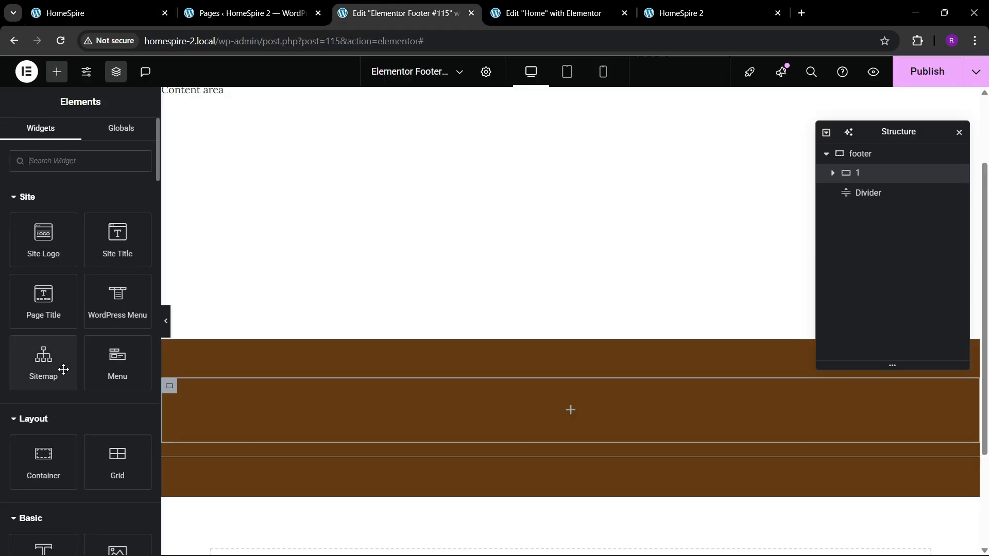
scroll(53, 464, "down", 3)
left_click_drag(49, 436, 261, 422)
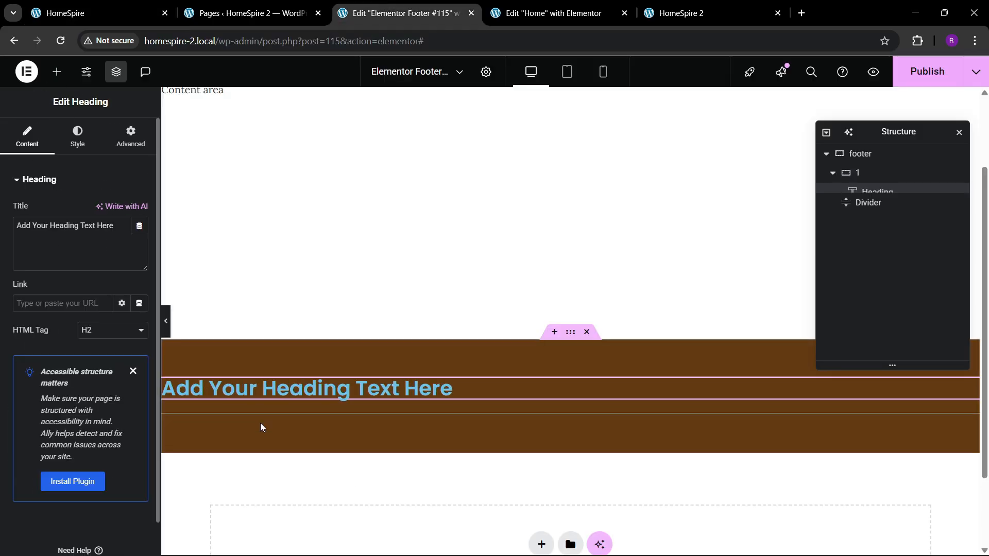
Copy the social media heading text from the reference footer and set the Heading widget's title to "Follow Our Social Media"
left_click(92, 13)
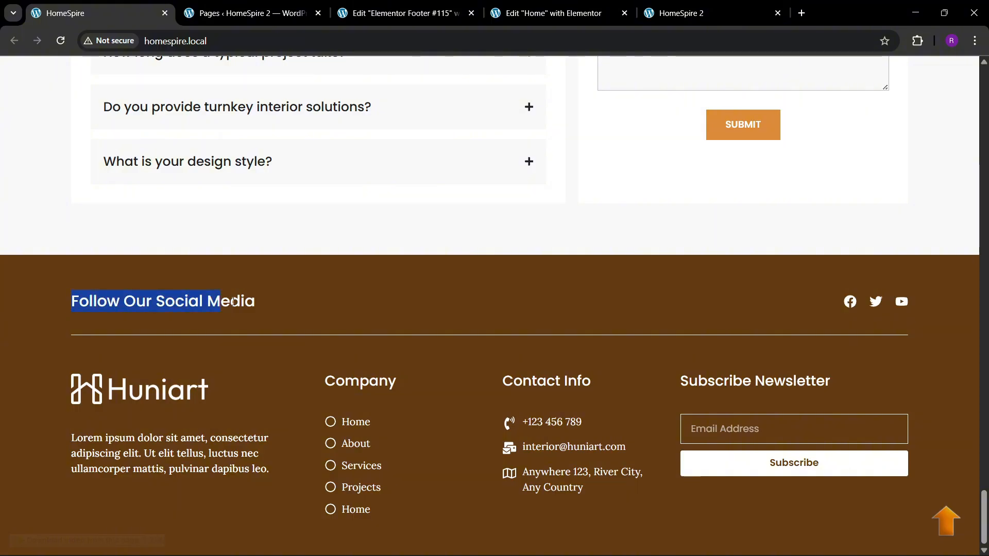
left_click(401, 13)
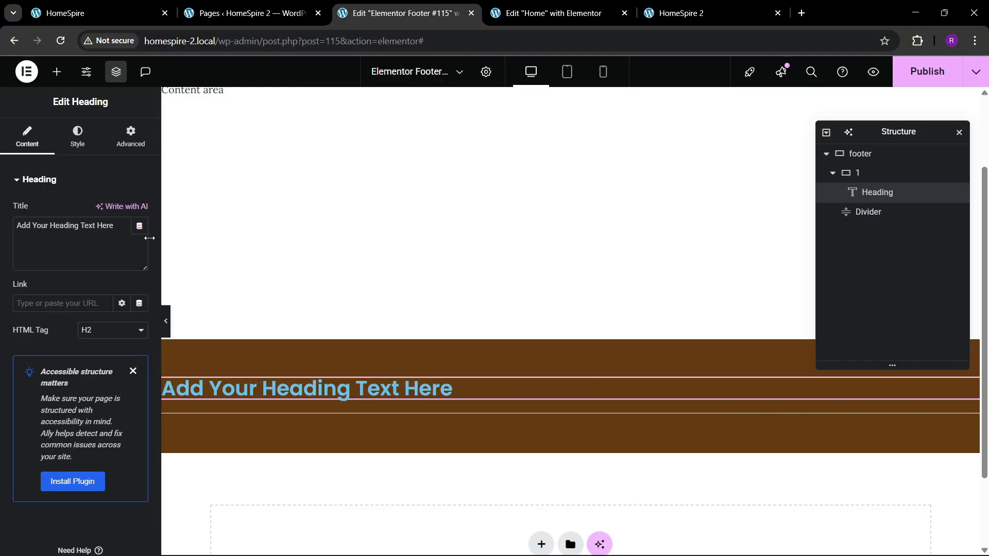
triple_click(82, 227)
type("Follow Our Social Media")
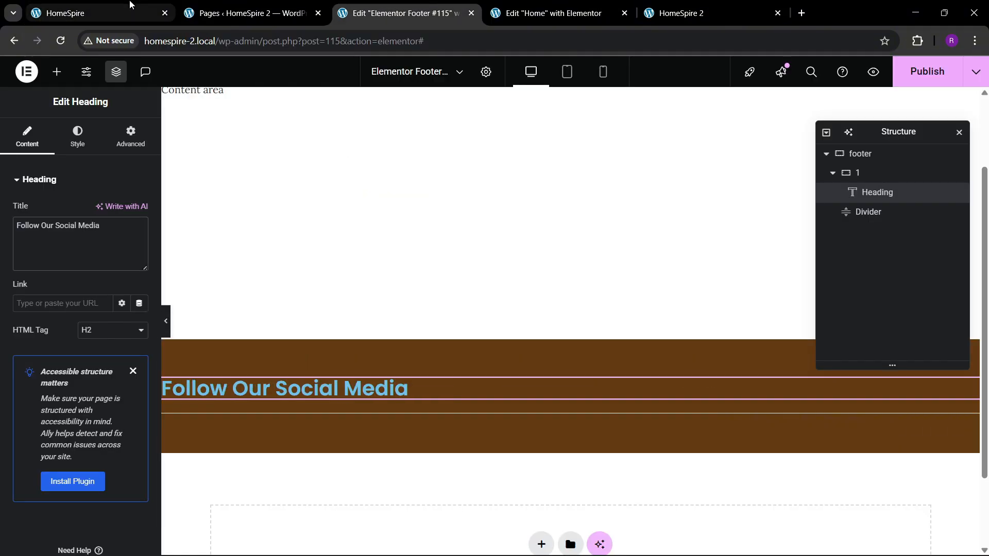
Style the "Follow Our Social Media" heading with font weight 500 (Medium) and white text color #FFFFFF
left_click(77, 136)
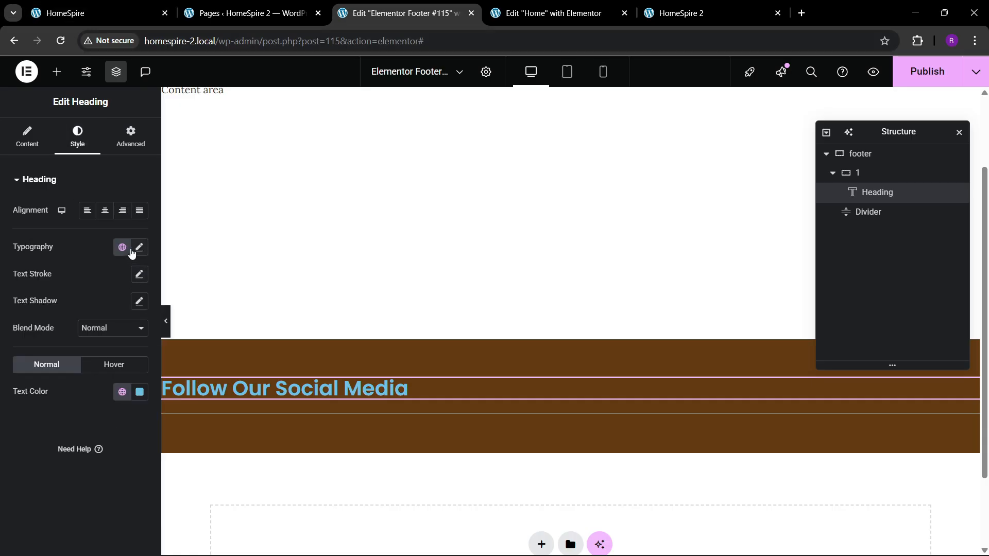
left_click(138, 248)
left_click(92, 374)
left_click(93, 249)
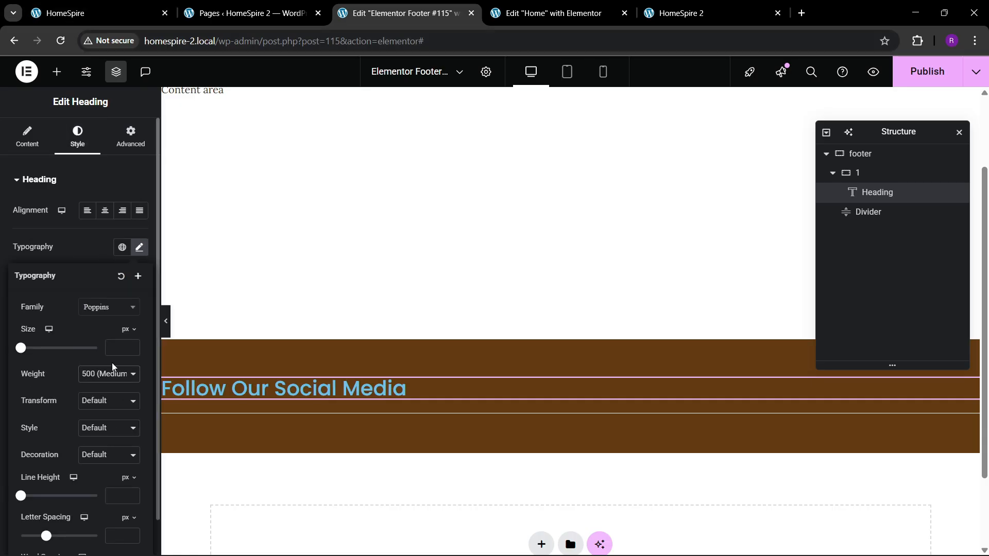
left_click(87, 257)
left_click(139, 392)
left_click(66, 227)
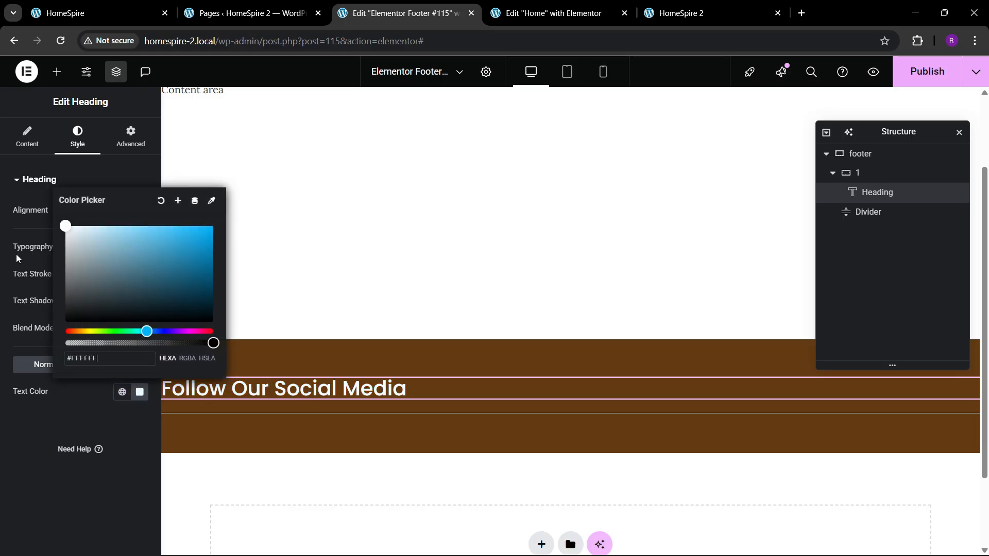
left_click(26, 430)
Set the heading's font size to slightly above 22 px and compare it with the reference site's footer heading
left_click(139, 247)
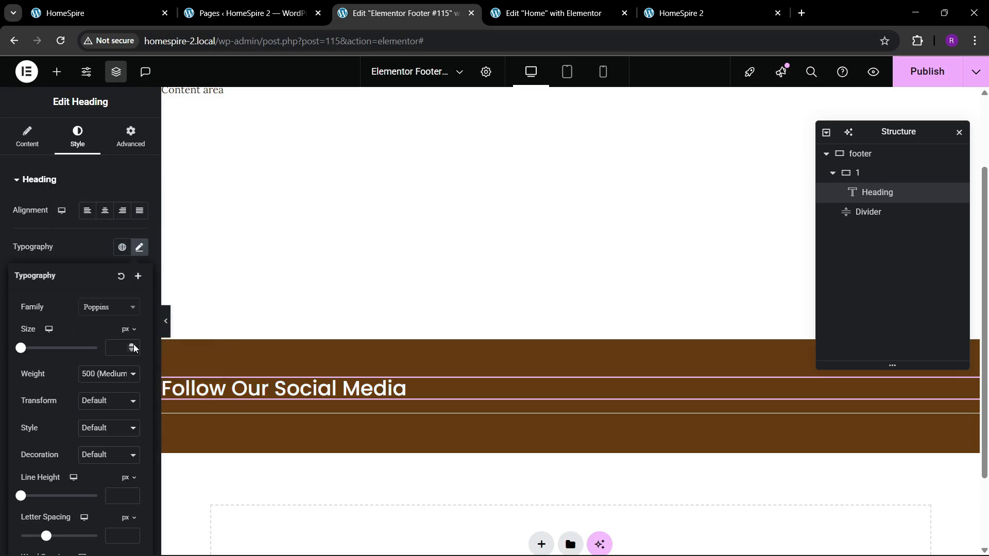
left_click(133, 345)
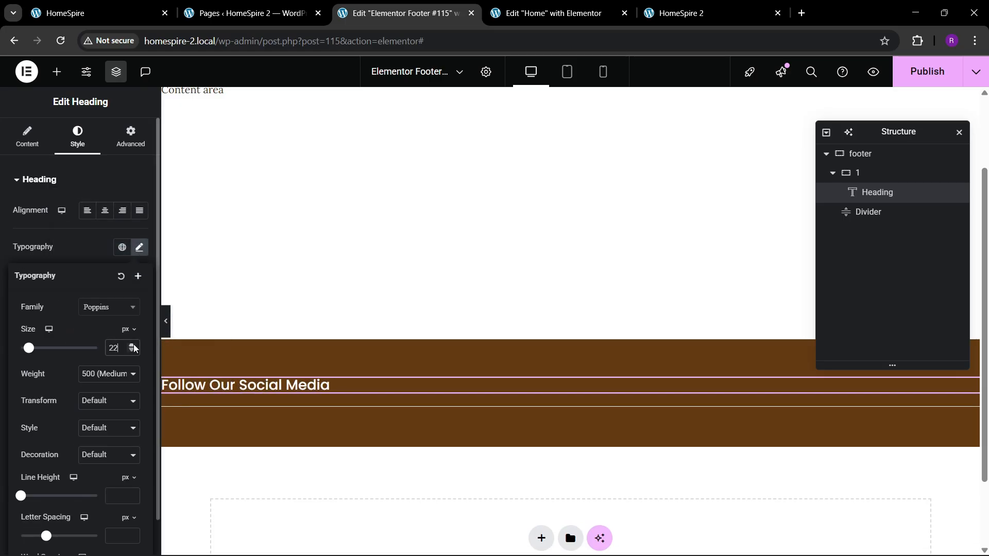
left_click(134, 345)
left_click(121, 5)
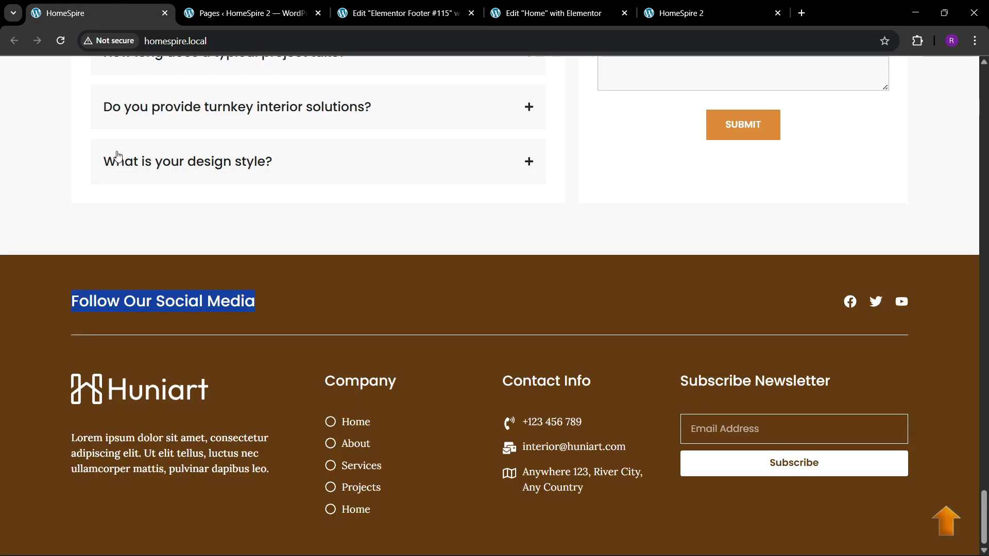
left_click(405, 13)
Add a Social Icons widget to container 1 and place it below the heading
left_click(56, 72)
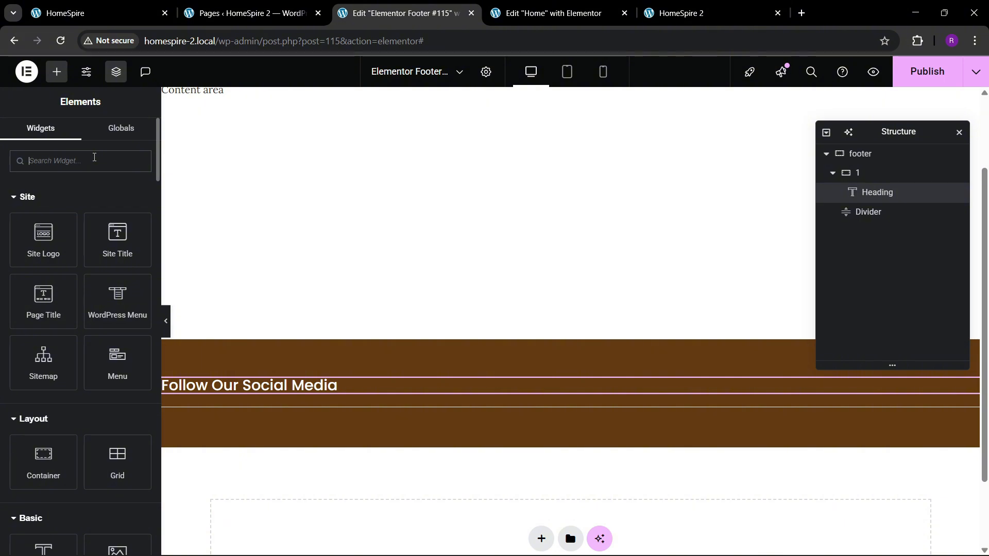
type("social")
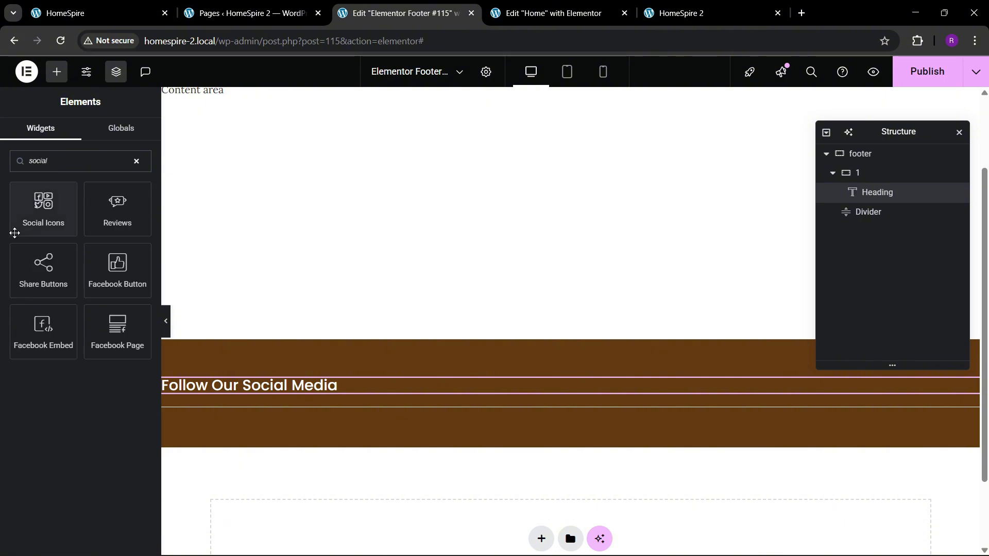
left_click_drag(20, 226, 333, 384)
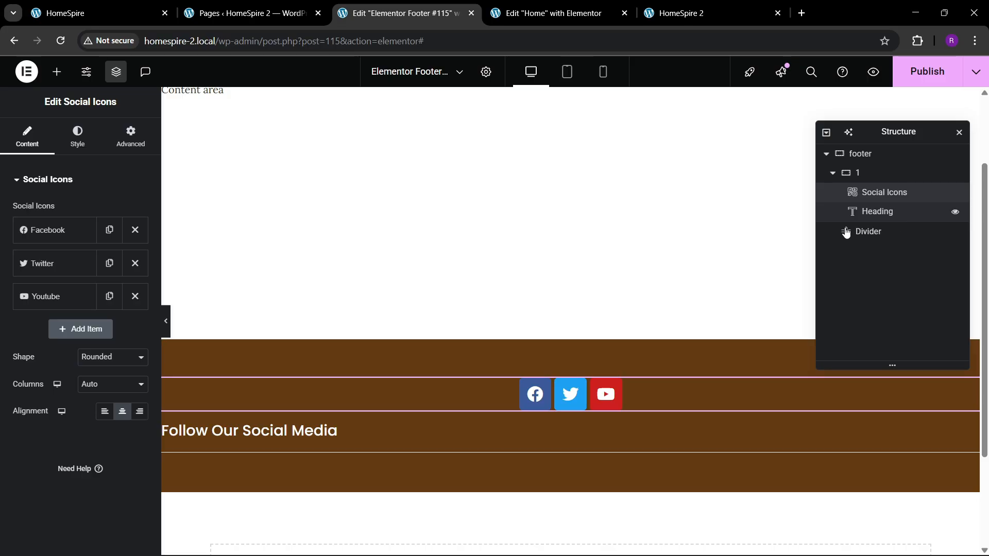
left_click(892, 174)
left_click_drag(881, 198, 893, 218)
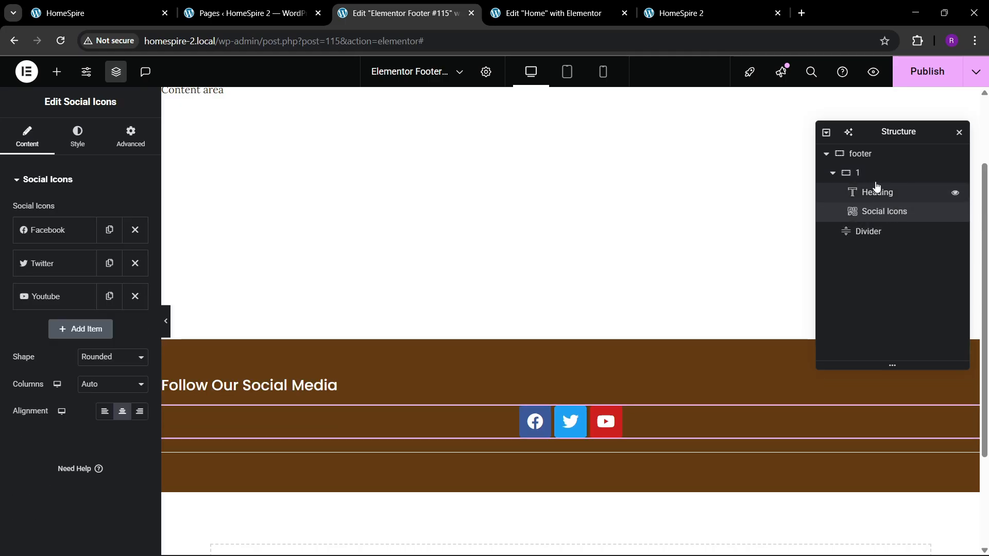
Set container 1's direction to horizontal row and justify its content with space between
left_click(26, 148)
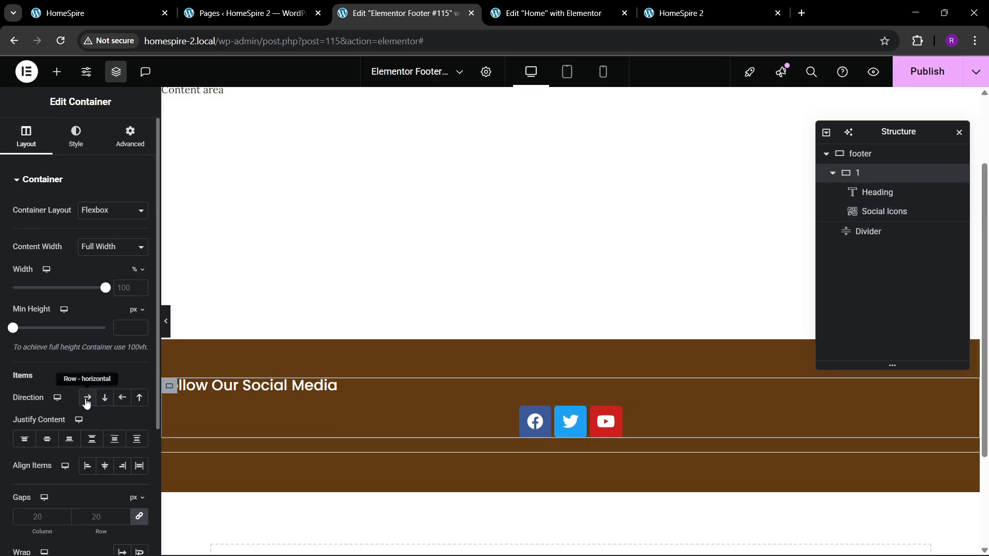
left_click(88, 397)
left_click(93, 440)
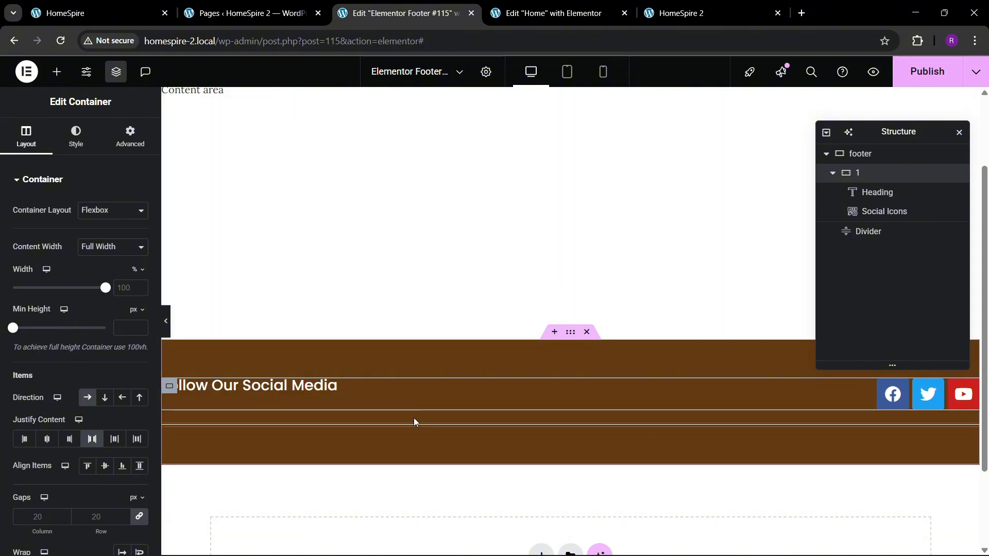
left_click(327, 386)
left_click(132, 142)
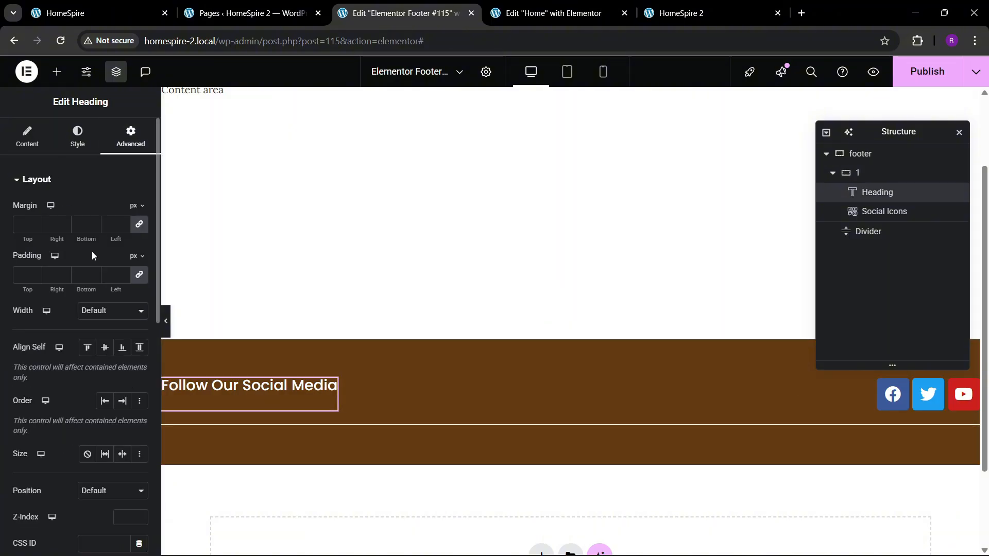
left_click(44, 149)
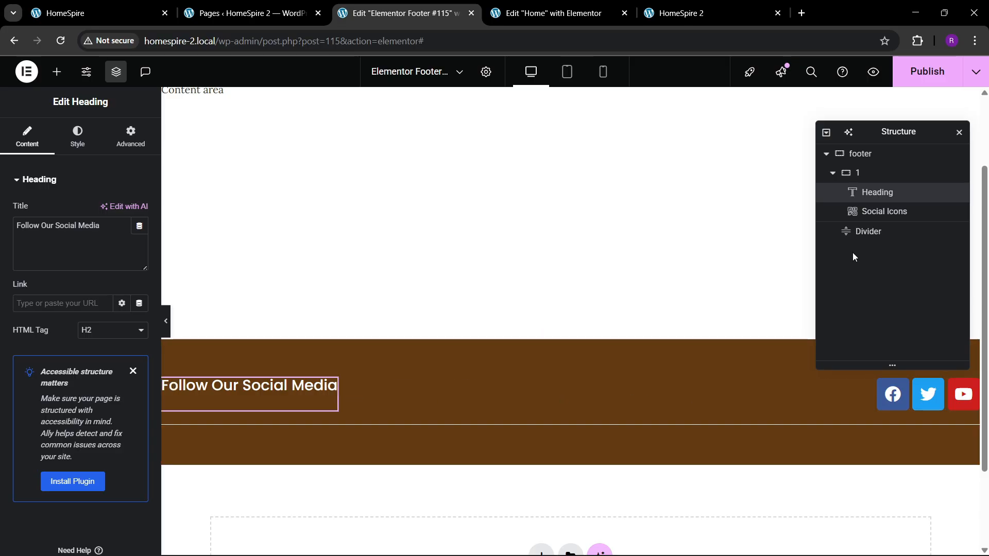
Set container 1's item alignment to Center so the heading lines up vertically with the social icons
left_click(855, 174)
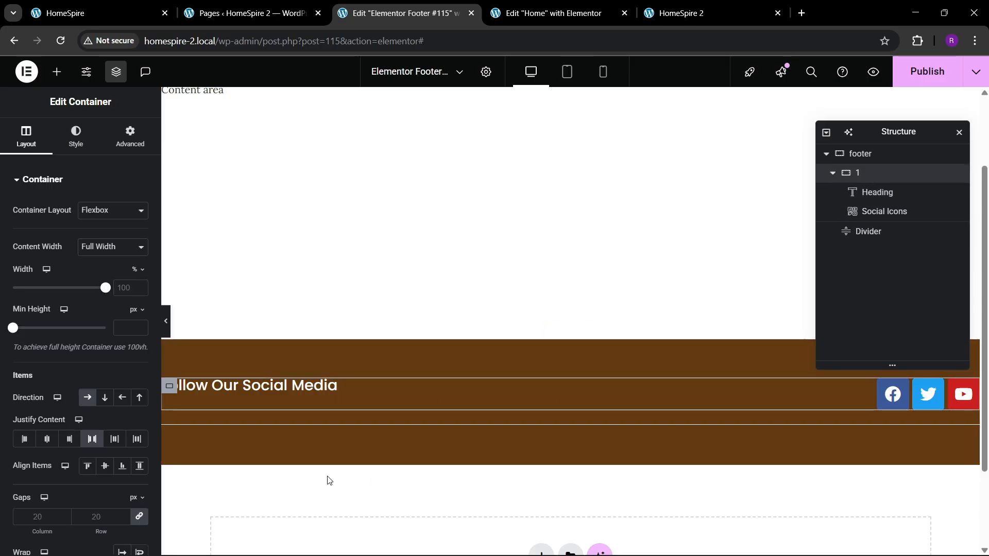
left_click(105, 466)
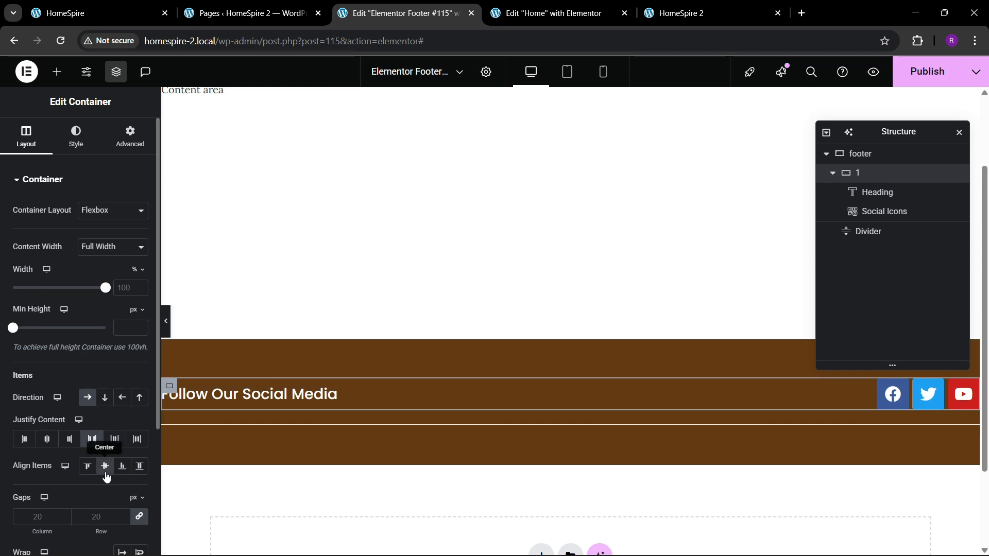
Give the social icons custom colors: a fully transparent primary color and white #FFFFFF as the secondary color
left_click(889, 399)
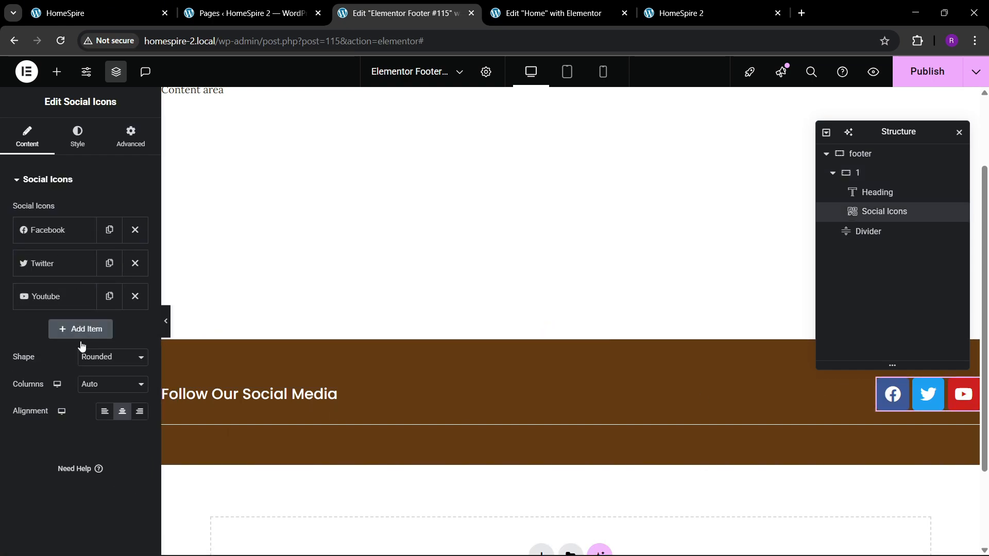
left_click(77, 137)
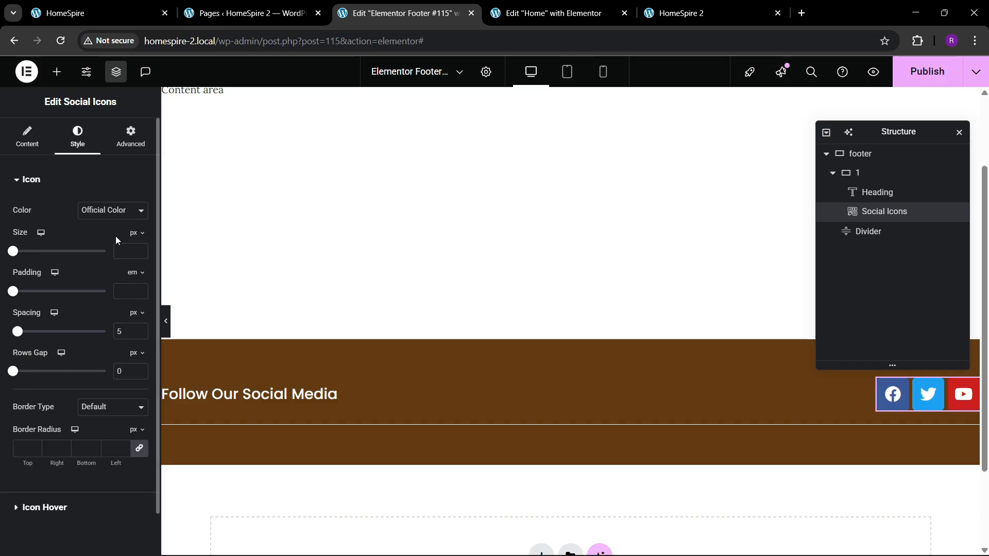
left_click(107, 243)
left_click(139, 238)
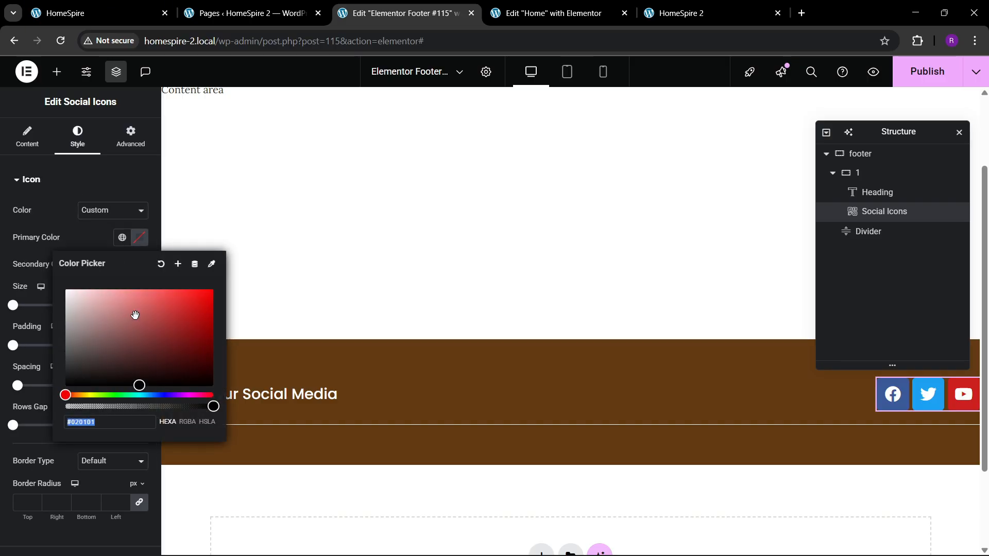
left_click_drag(206, 406, 30, 428)
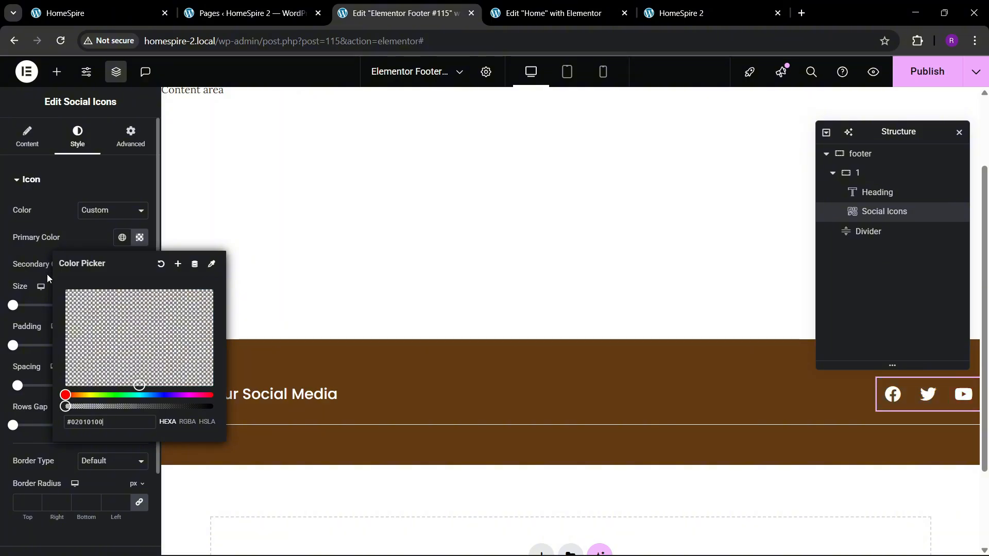
left_click(104, 278)
left_click(139, 277)
left_click(63, 317)
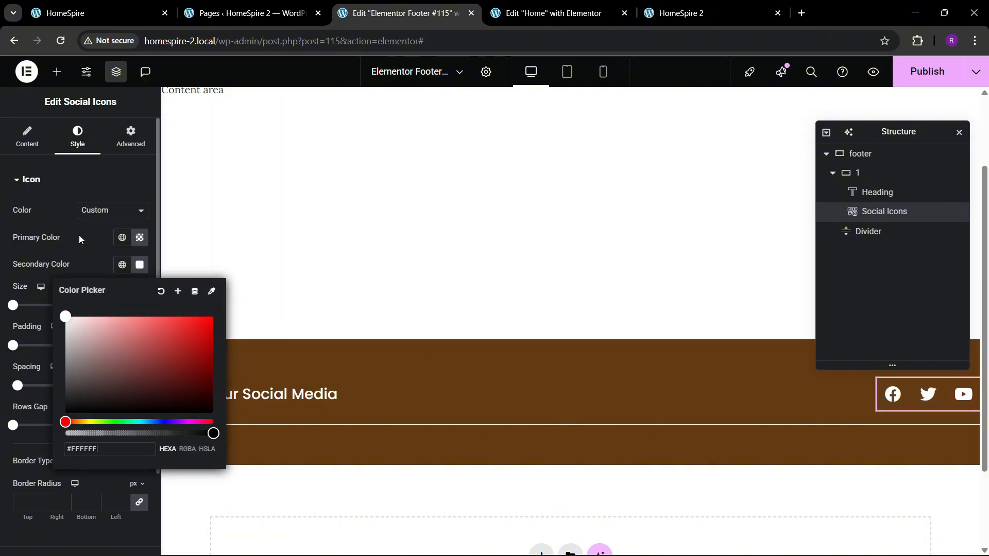
left_click(45, 394)
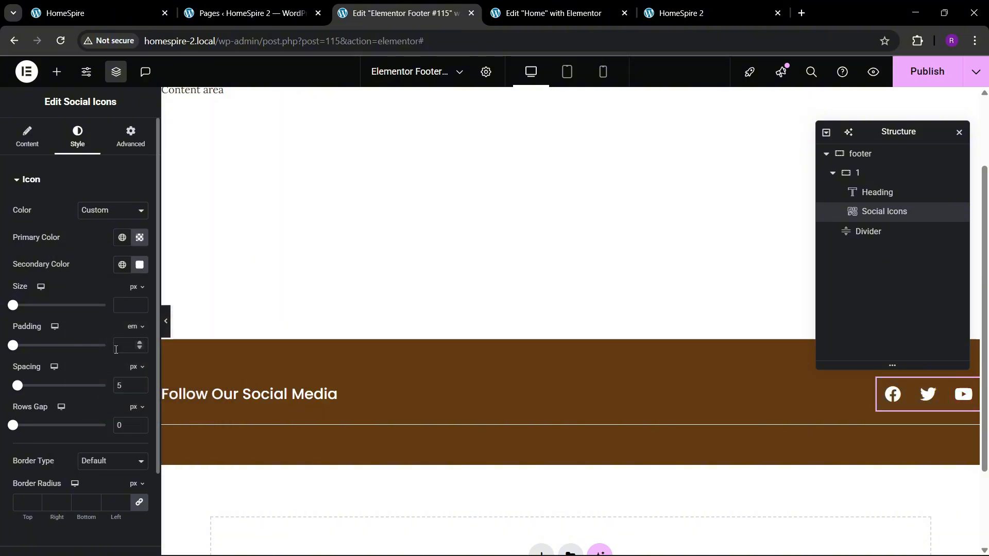
Set the social icons' padding to 0.1 em
left_click(140, 343)
left_click(140, 343)
left_click(140, 343)
left_click(140, 343)
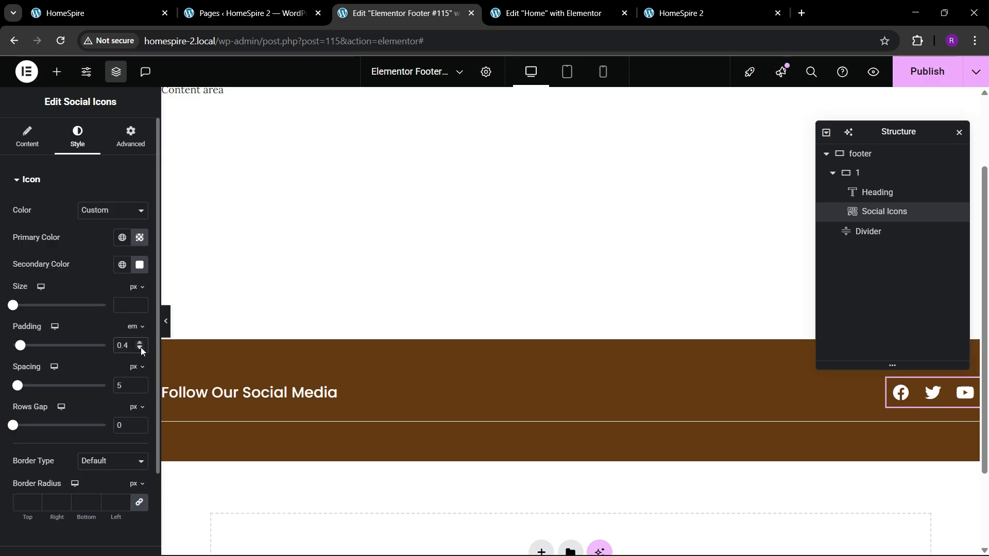
left_click(141, 347)
left_click(141, 347)
left_click(140, 347)
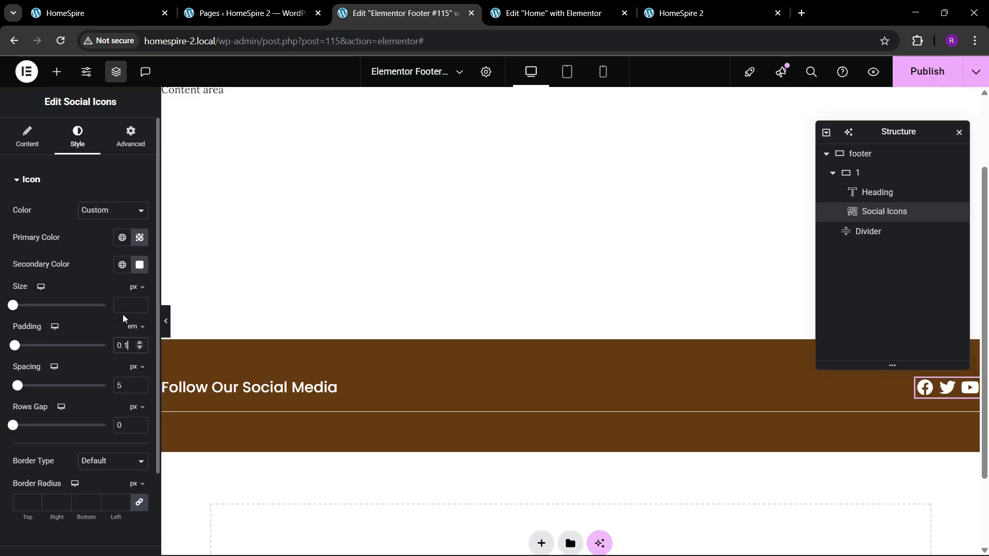
Set the social icons' size to 21 px and spacing to 13 px, checking them against the reference footer
left_click(140, 304)
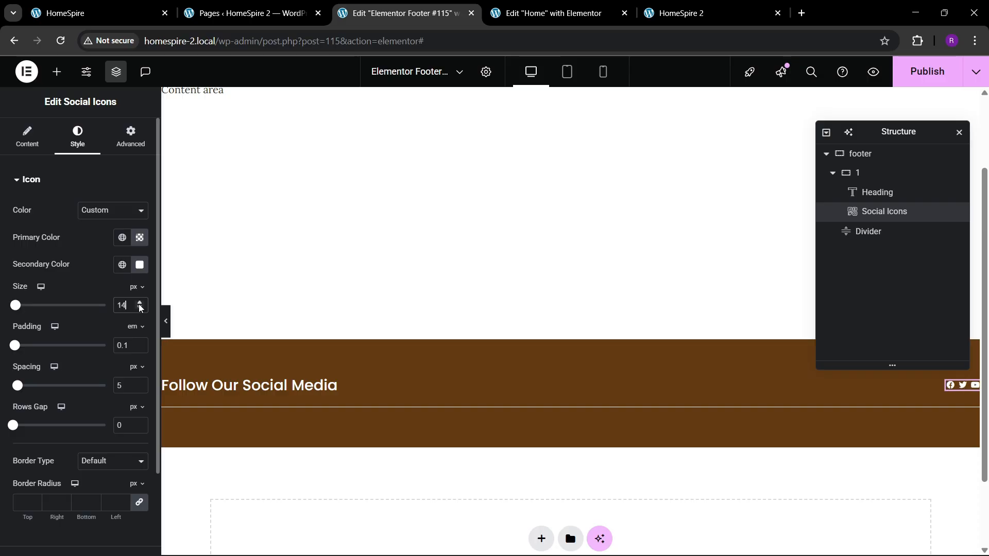
left_click(139, 304)
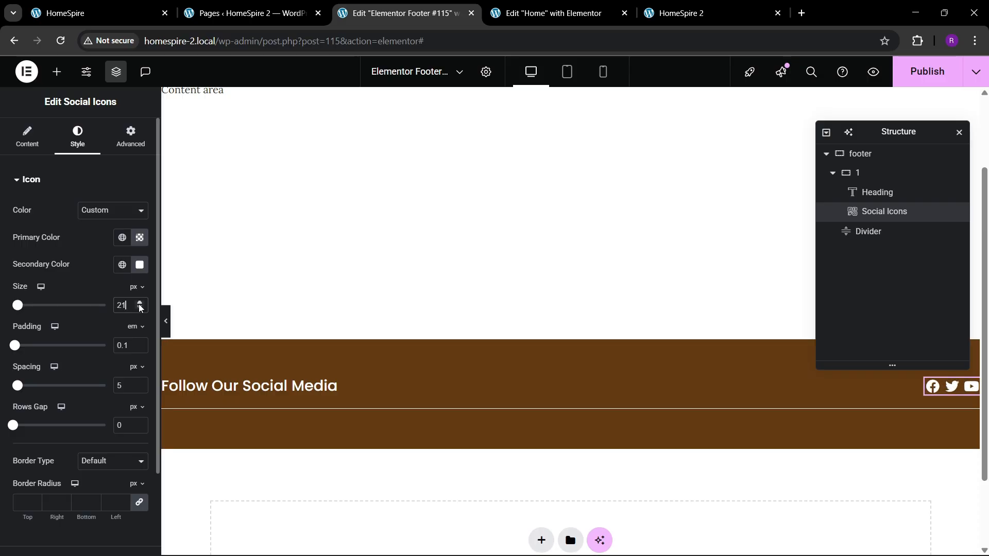
left_click(139, 304)
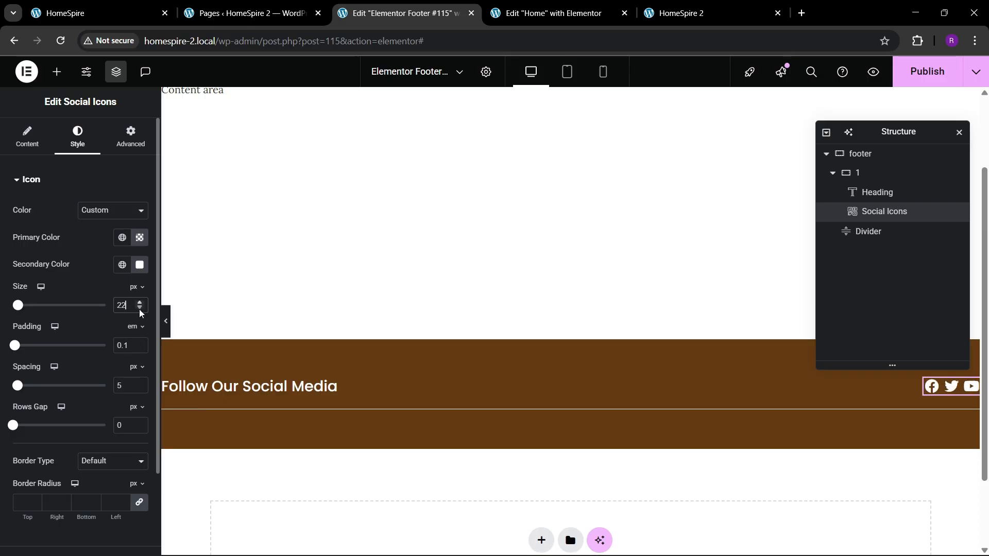
left_click(139, 303)
left_click(139, 304)
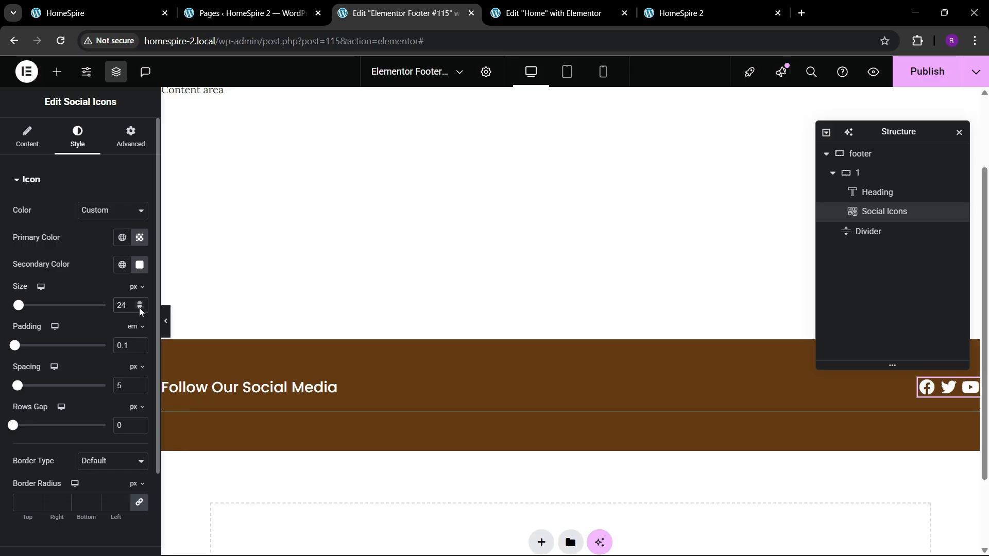
left_click(140, 309)
left_click(139, 309)
left_click(140, 309)
left_click(140, 309)
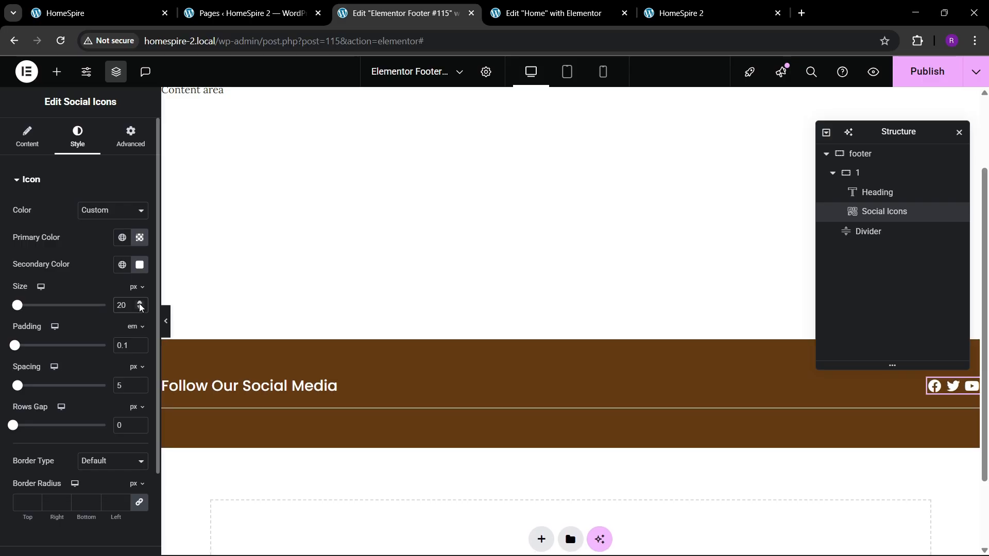
left_click(139, 304)
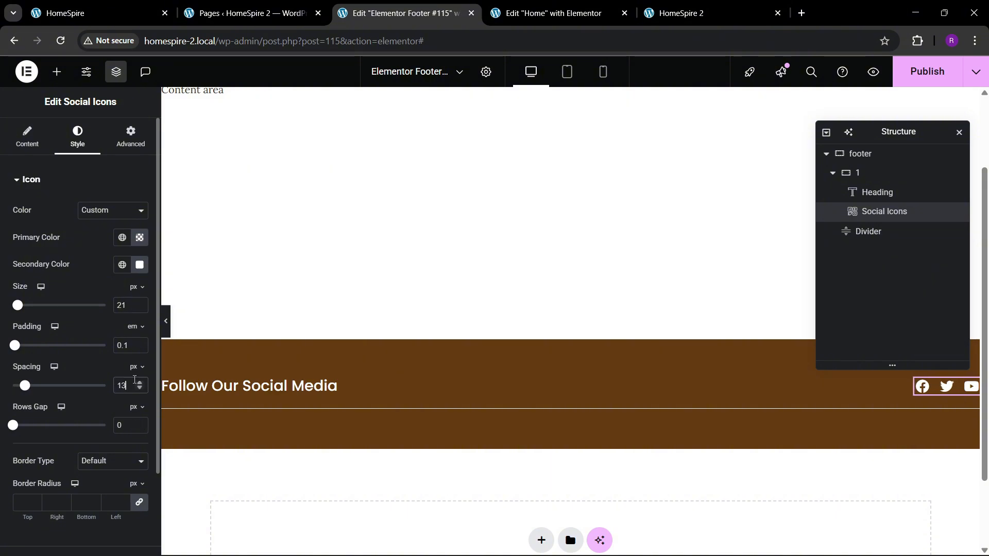
left_click(99, 7)
left_click(407, 10)
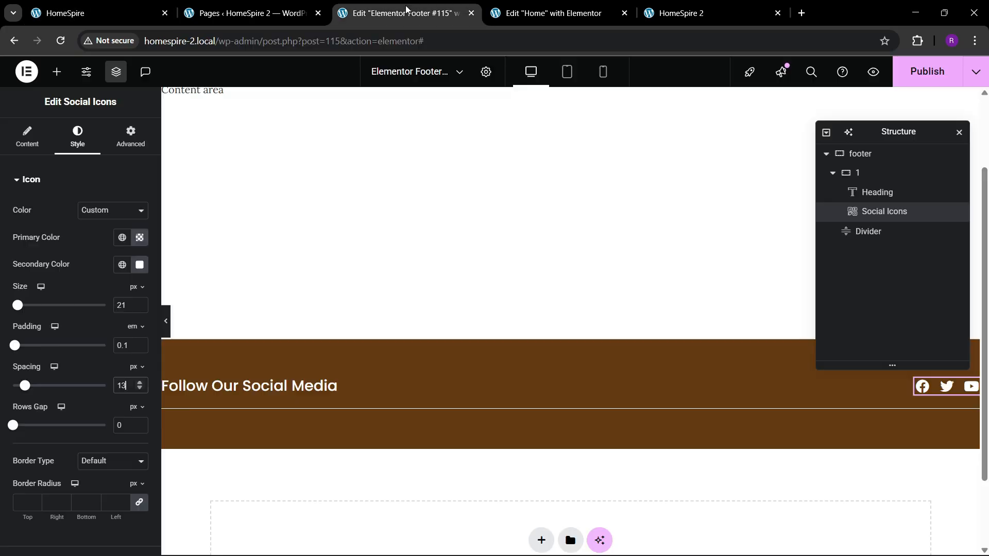
Add a new container inside the footer below the divider and name it 2, using the reference footer as a guide
left_click(181, 5)
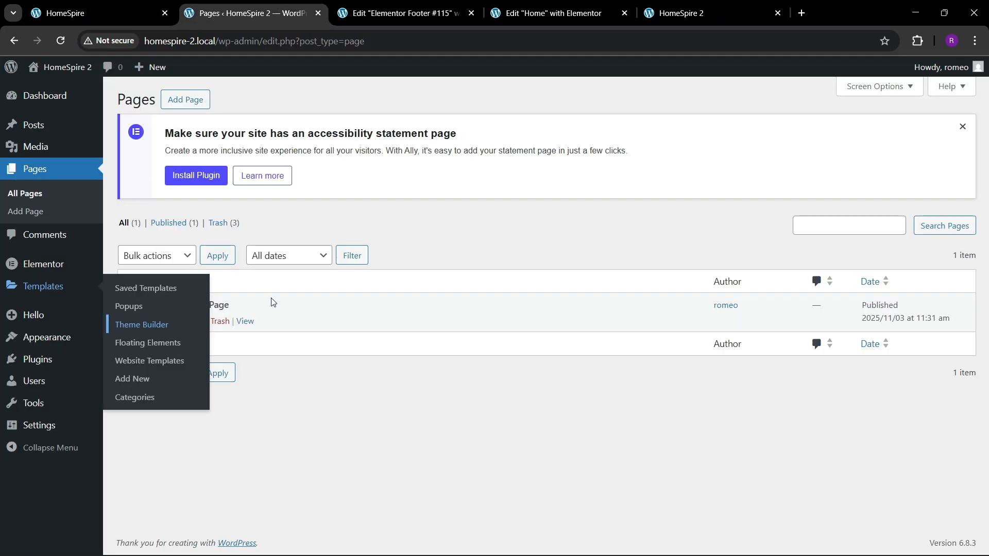
left_click(80, 5)
left_click(356, 9)
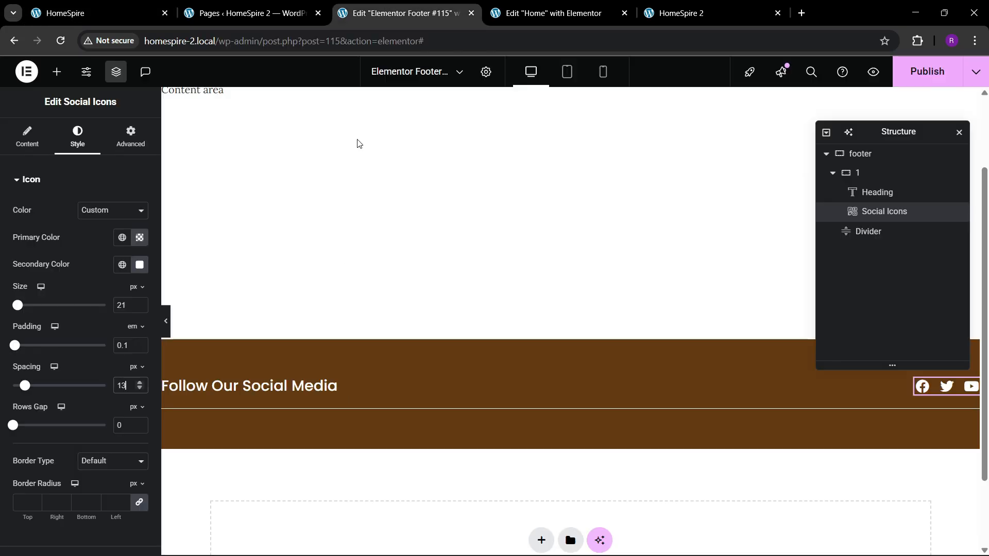
scroll(356, 369, "down", 2)
left_click(833, 173)
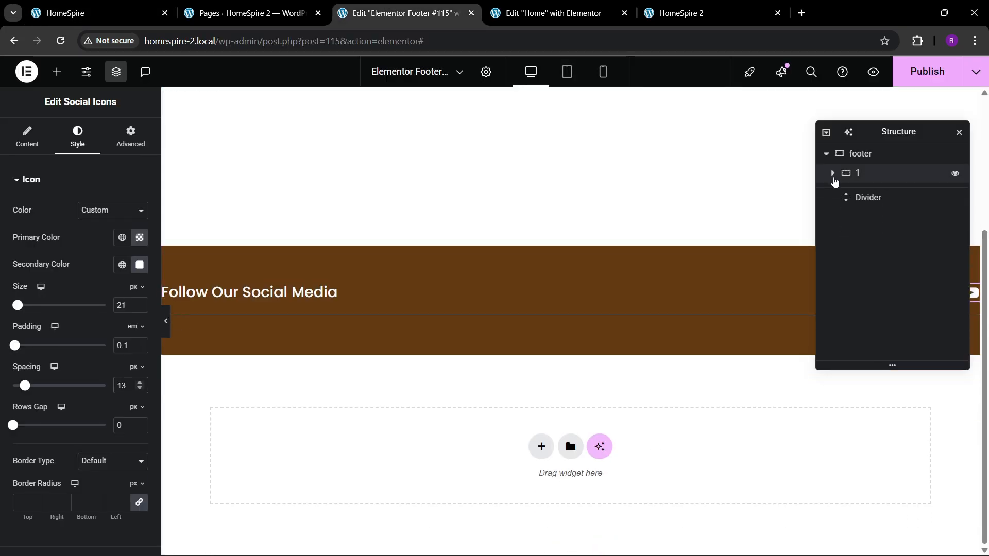
right_click(865, 177)
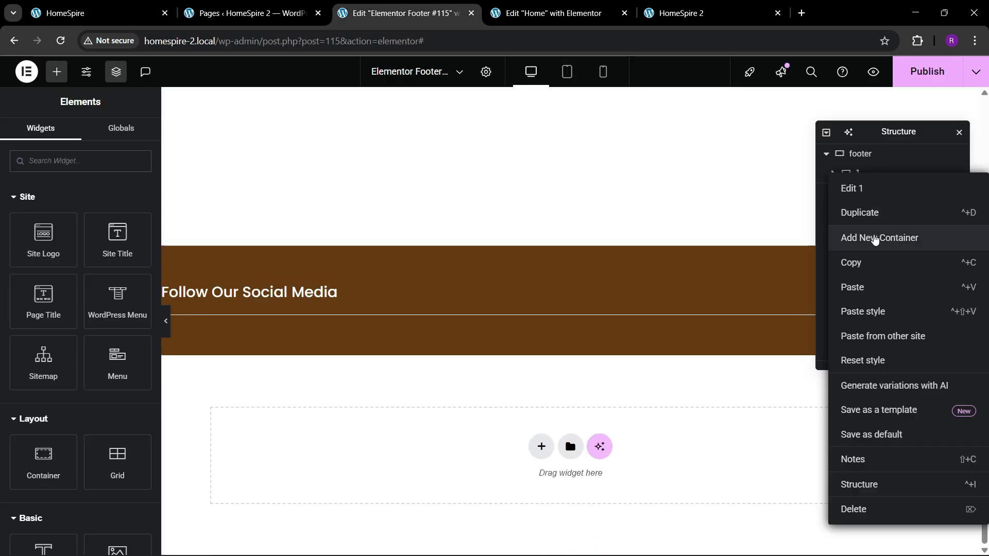
left_click(874, 239)
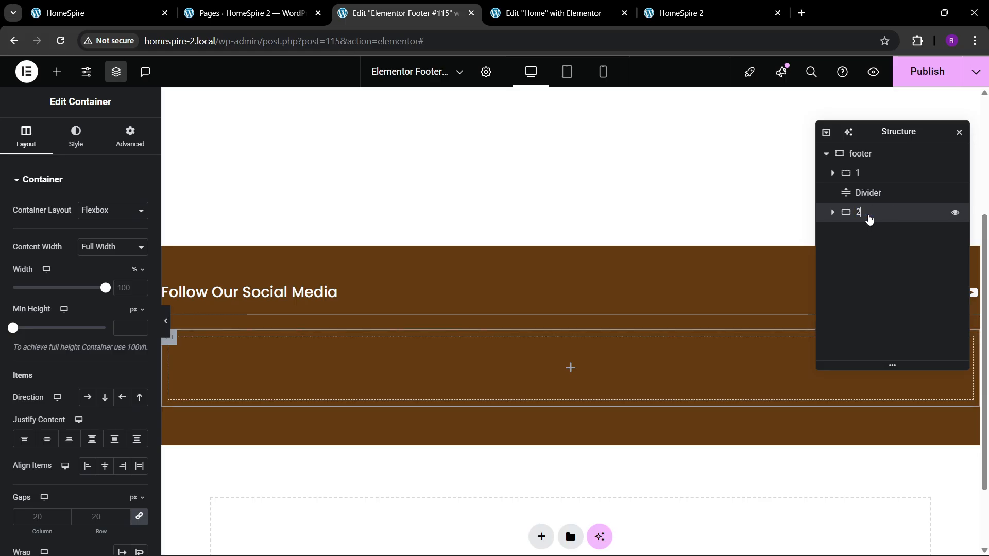
Set container 2's padding to 0 on all sides and check the reference footer's column layout
left_click(127, 136)
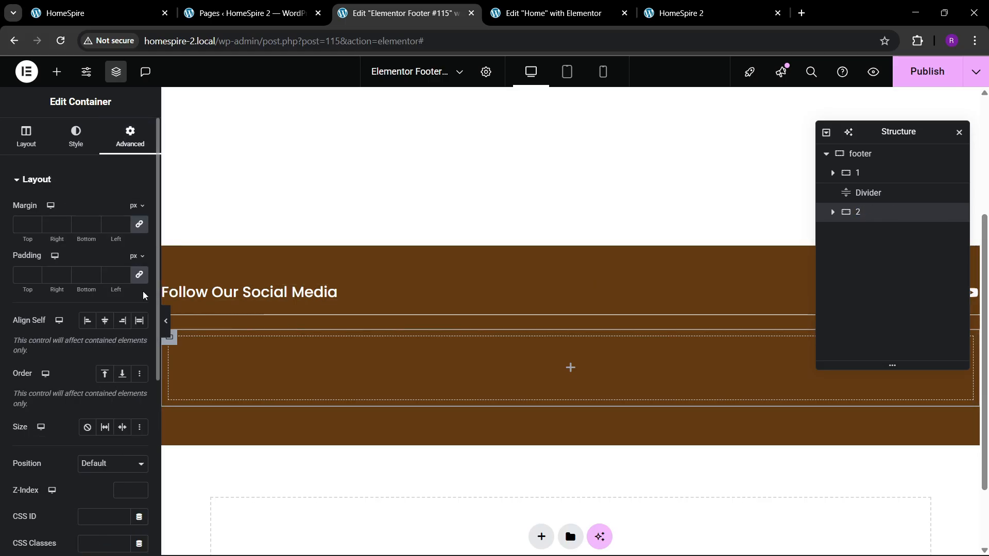
left_click(98, 13)
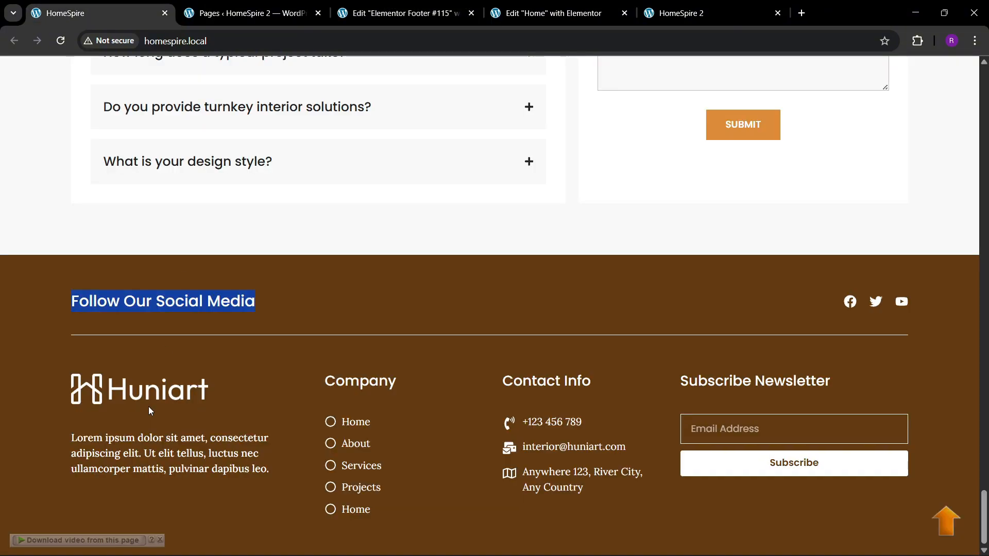
left_click(399, 13)
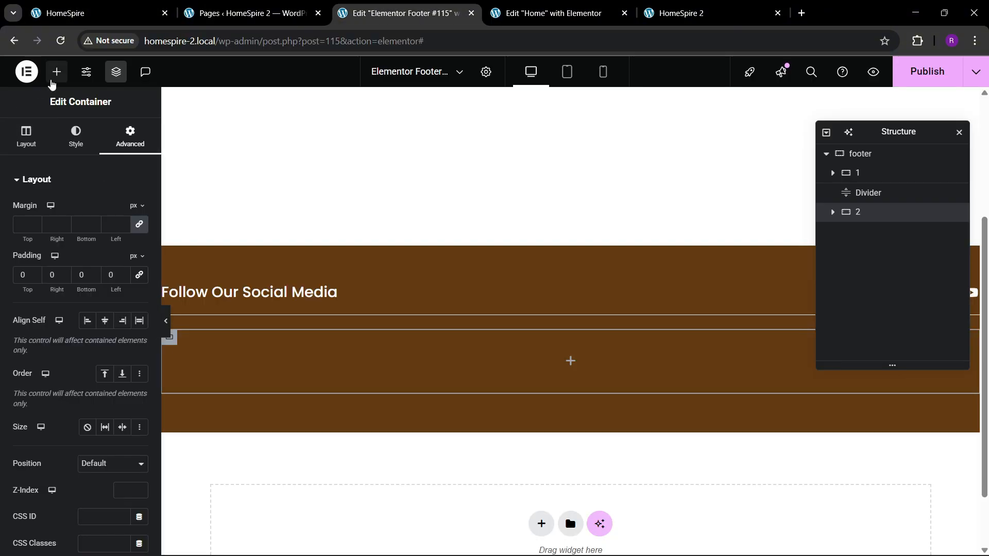
Nest a container inside container 2, set its padding to 0 on all sides, and name it inner
left_click(56, 71)
left_click_drag(44, 456, 299, 360)
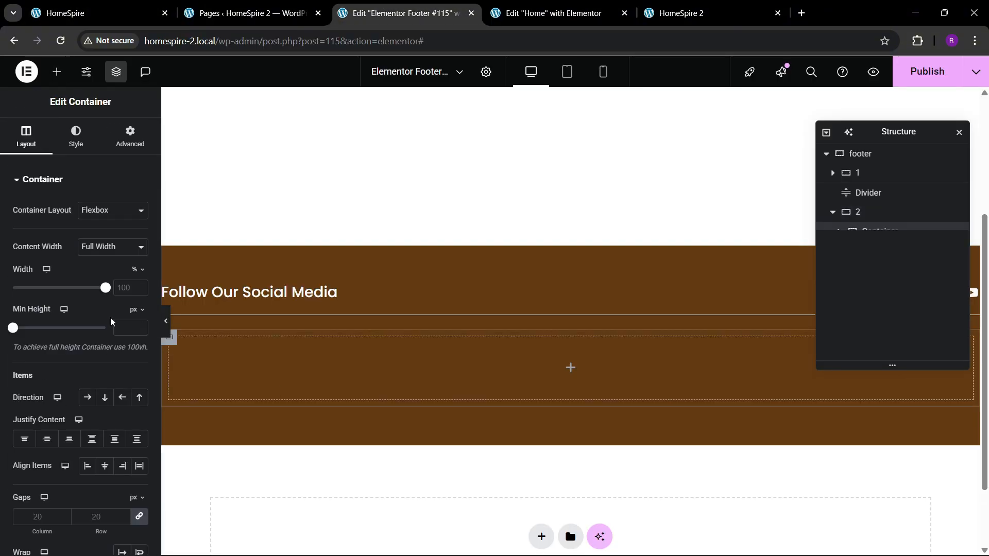
left_click(130, 136)
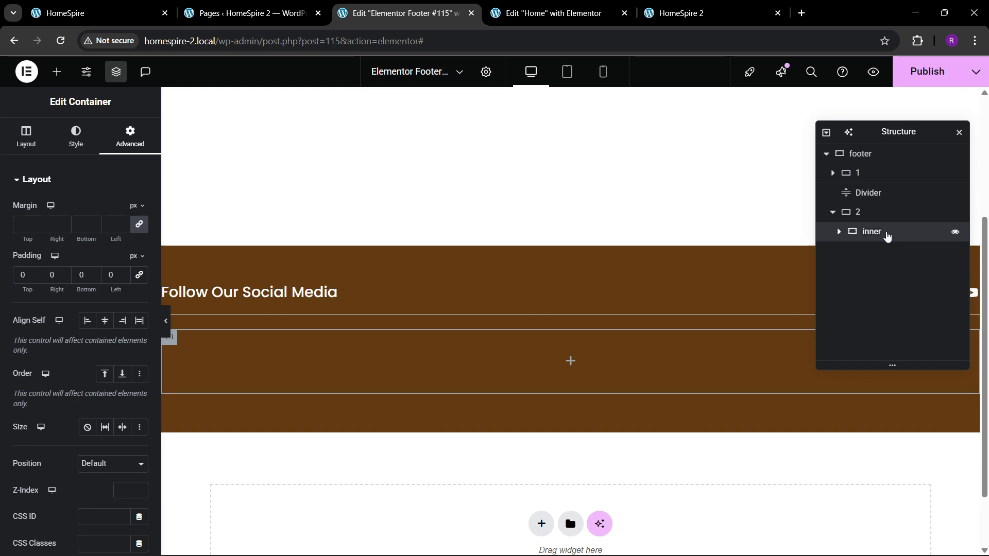
Duplicate the inner container three times within container 2, making four footer columns
right_click(887, 236)
left_click(879, 243)
right_click(879, 255)
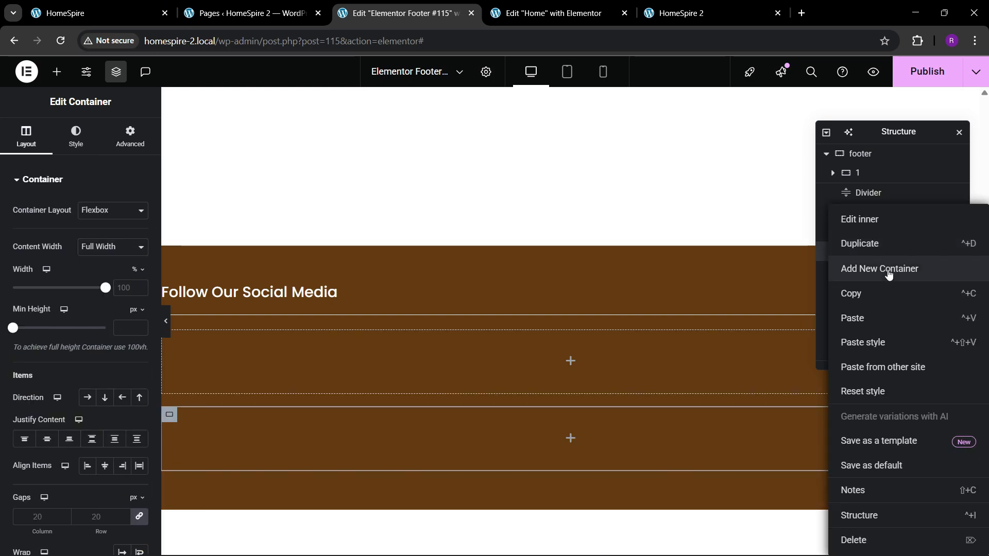
left_click(875, 244)
right_click(891, 277)
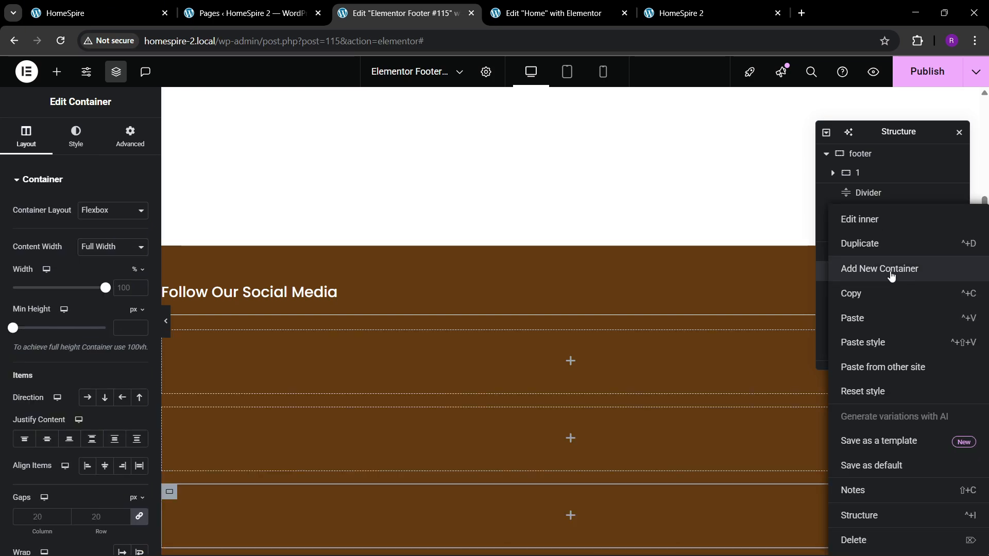
left_click(877, 244)
Lay out container 2 as a row with content justified Space Between and items aligned to Start
left_click(858, 213)
left_click(129, 137)
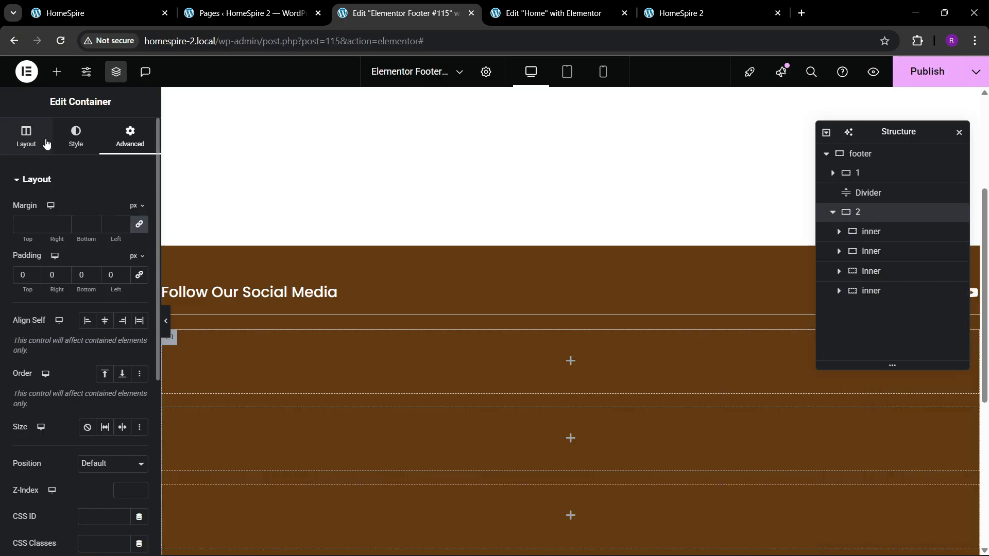
left_click(31, 138)
left_click(86, 398)
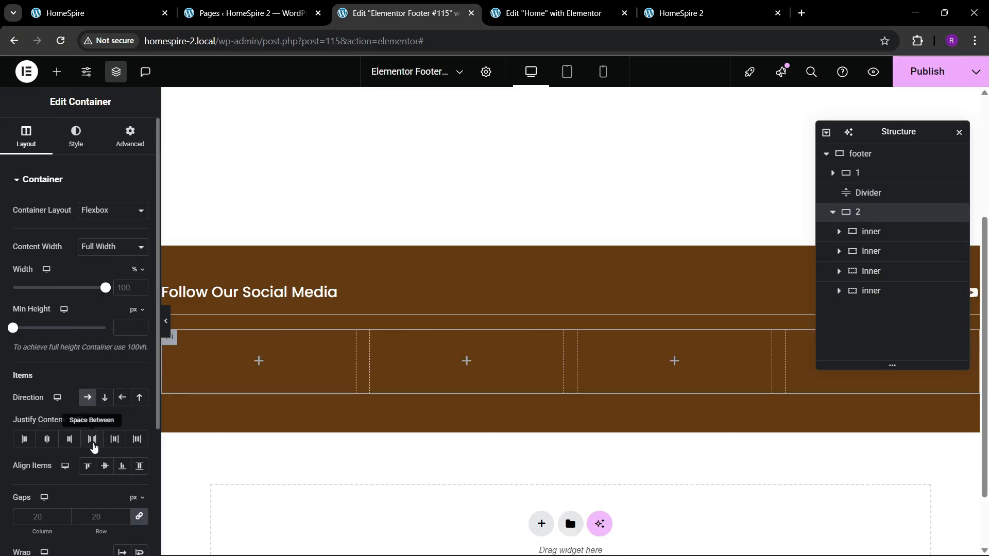
left_click(105, 466)
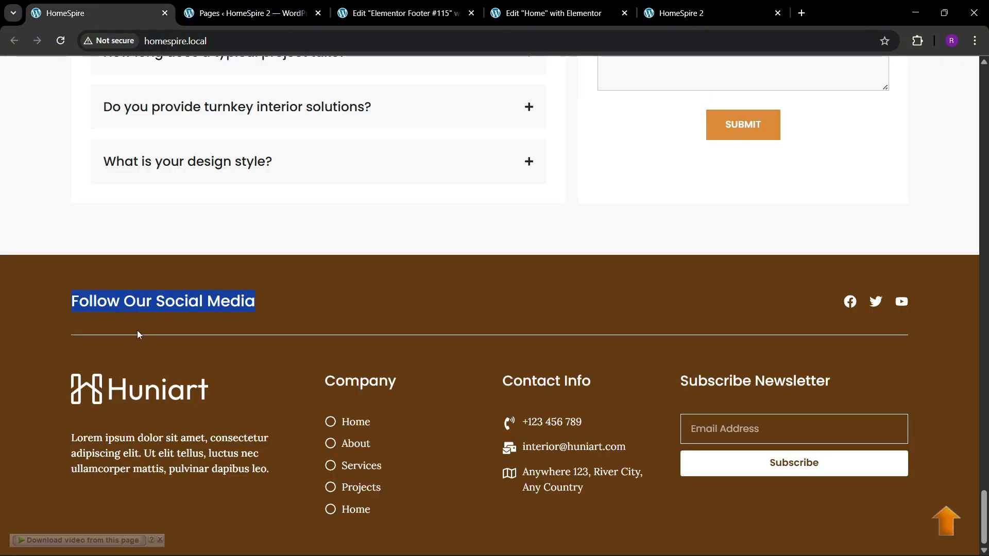
left_click(405, 13)
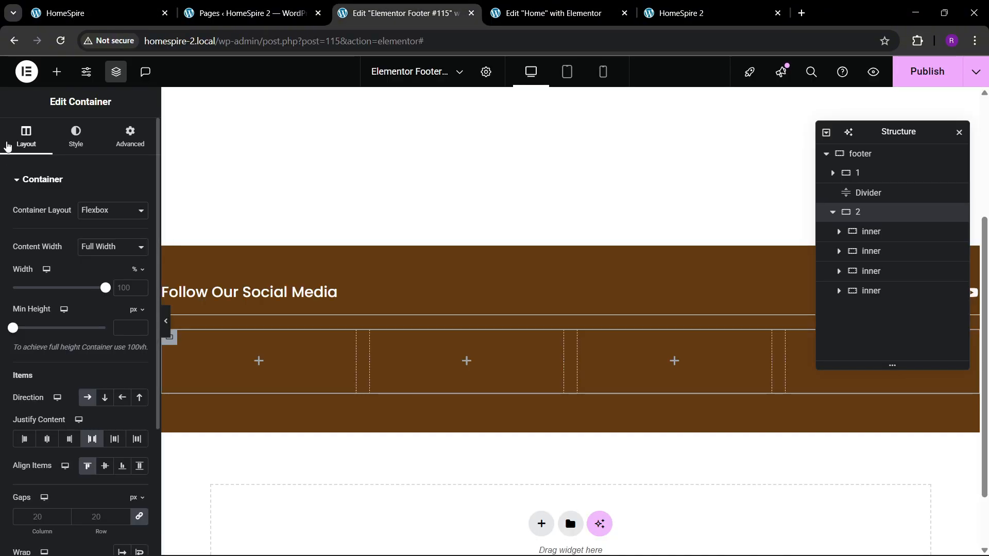
Add an Image widget to the first inner container and fill it with the all-white Huniart logo from the media library
left_click(61, 74)
scroll(49, 323, "down", 1)
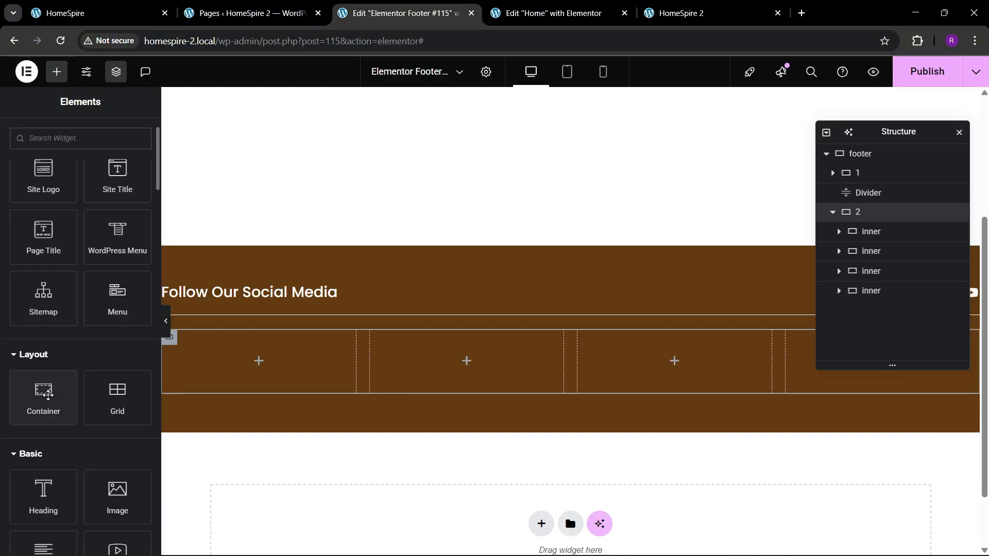
left_click_drag(117, 492, 231, 378)
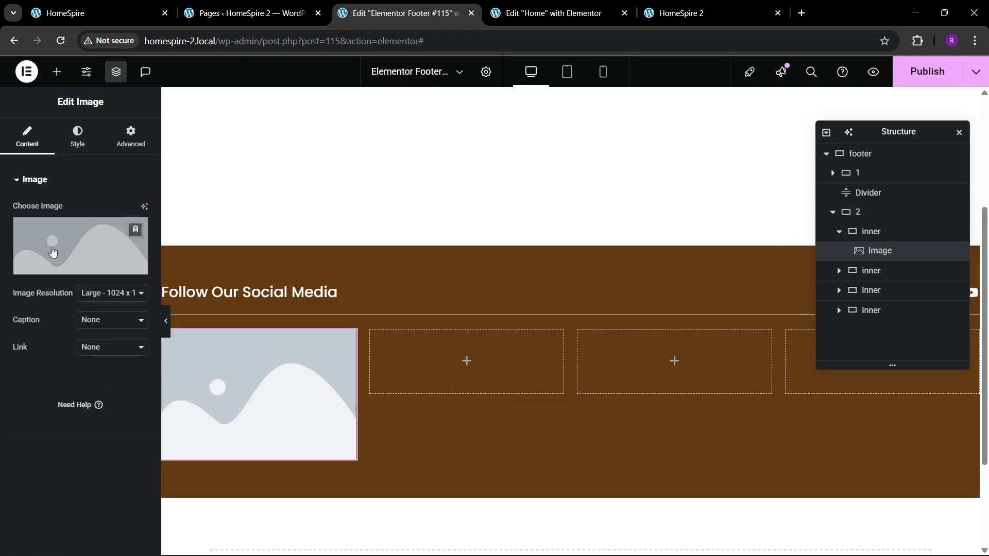
left_click(245, 328)
left_click(314, 325)
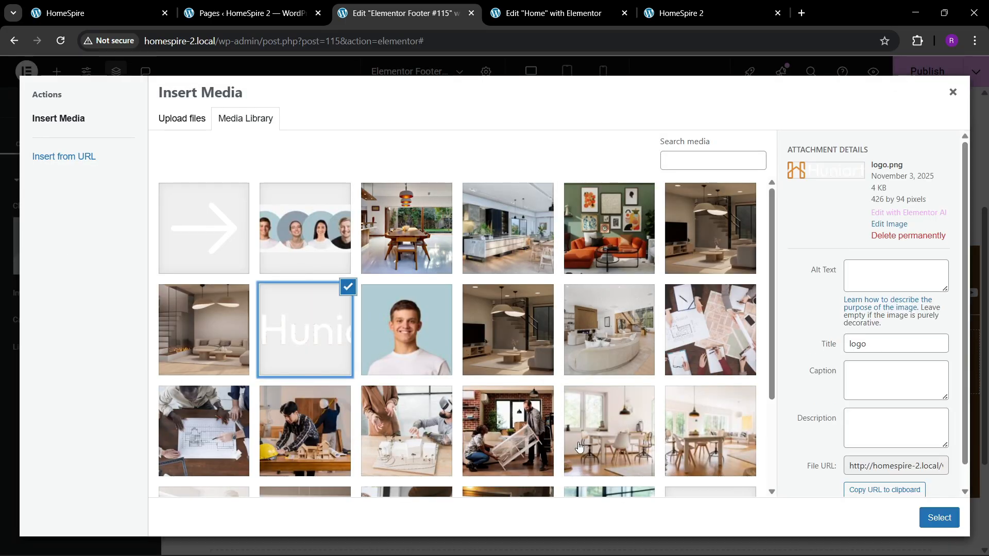
scroll(578, 447, "down", 3)
left_click(713, 438)
left_click(939, 517)
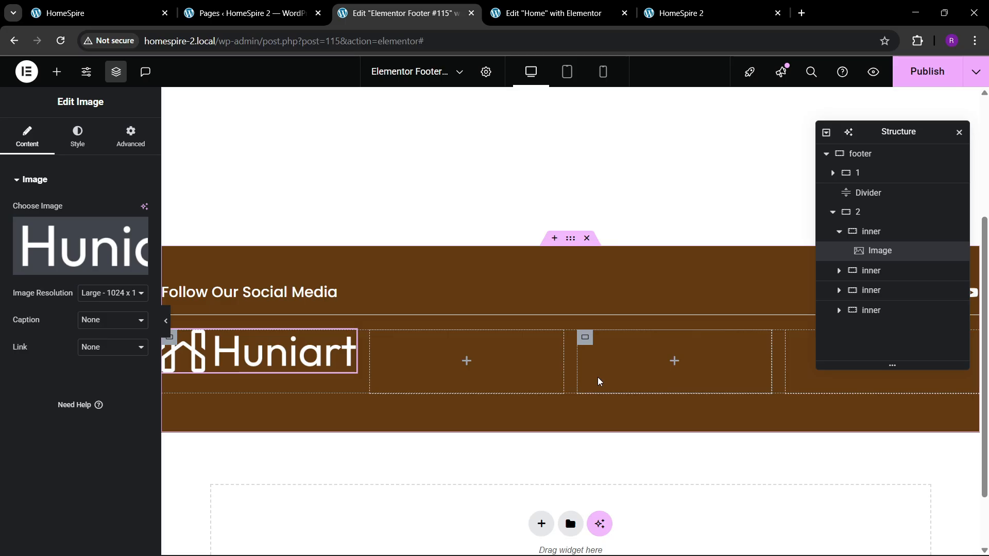
Give the logo image a custom width that shrinks it within its column to match the reference footer
left_click(126, 147)
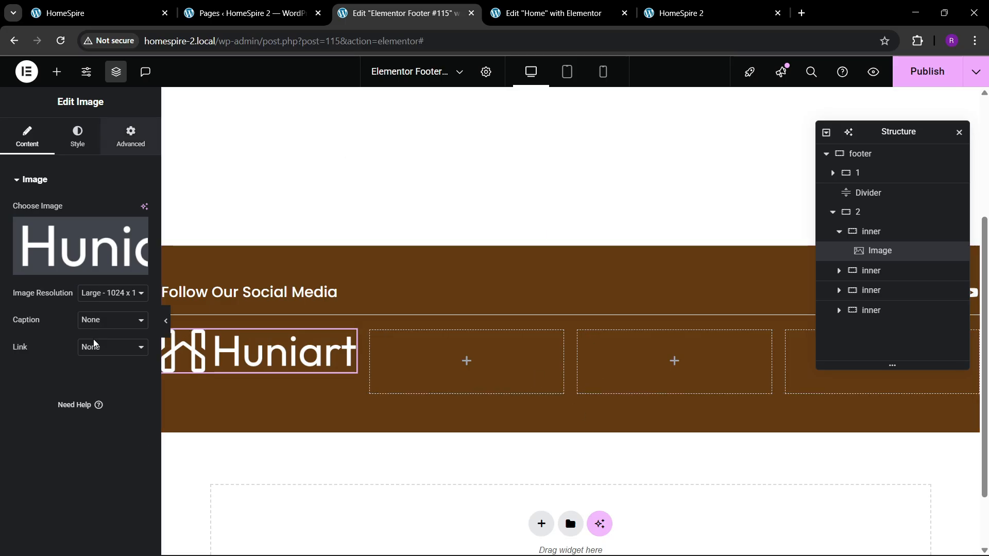
left_click(111, 311)
left_click(87, 378)
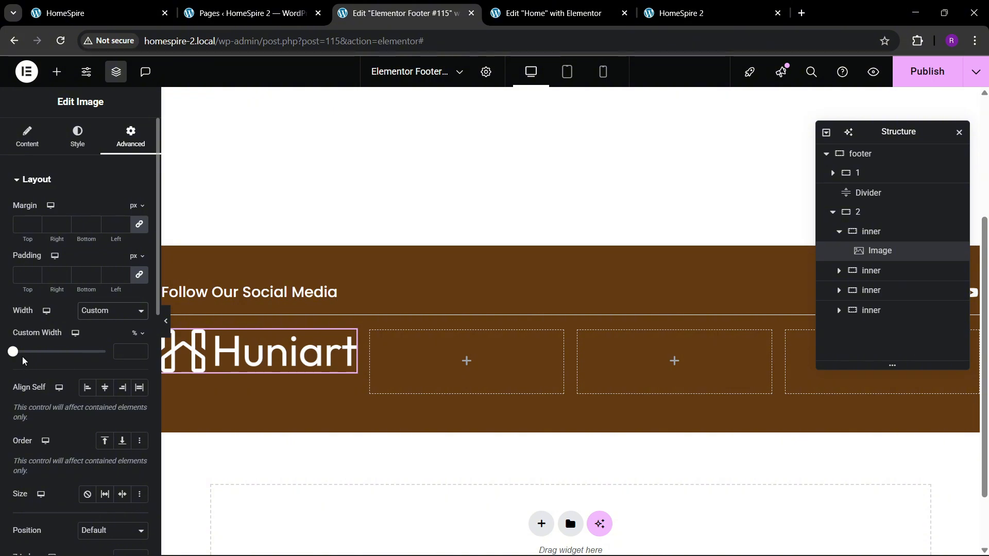
left_click_drag(19, 358, 74, 356)
left_click(133, 5)
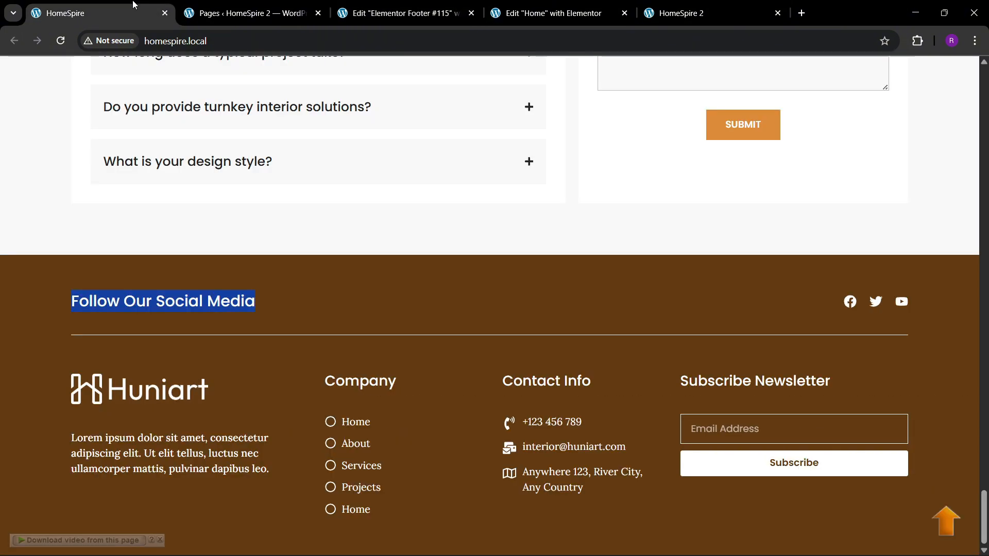
left_click(371, 7)
Add a Text Editor widget beneath the logo and set its text color to white
left_click(57, 72)
scroll(66, 326, "down", 4)
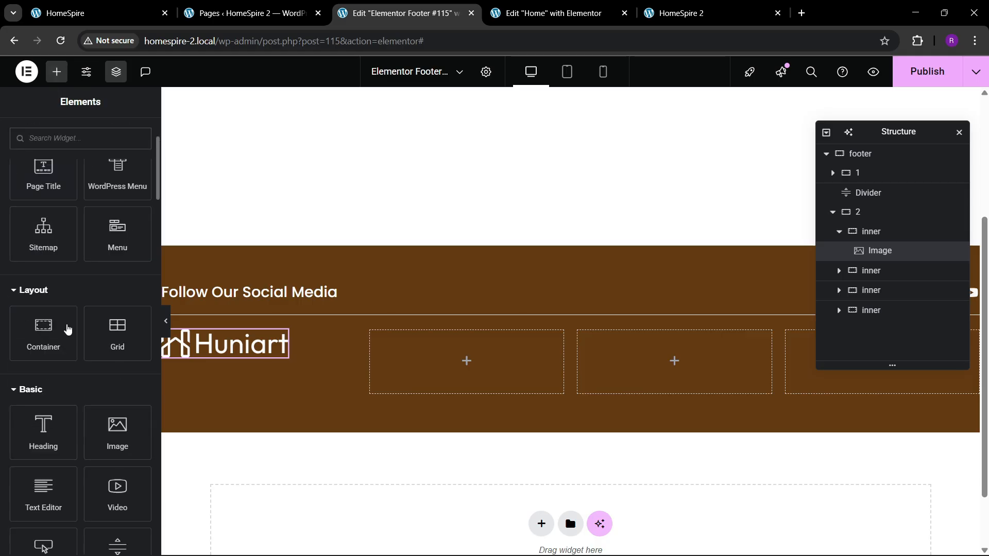
left_click_drag(43, 430, 250, 356)
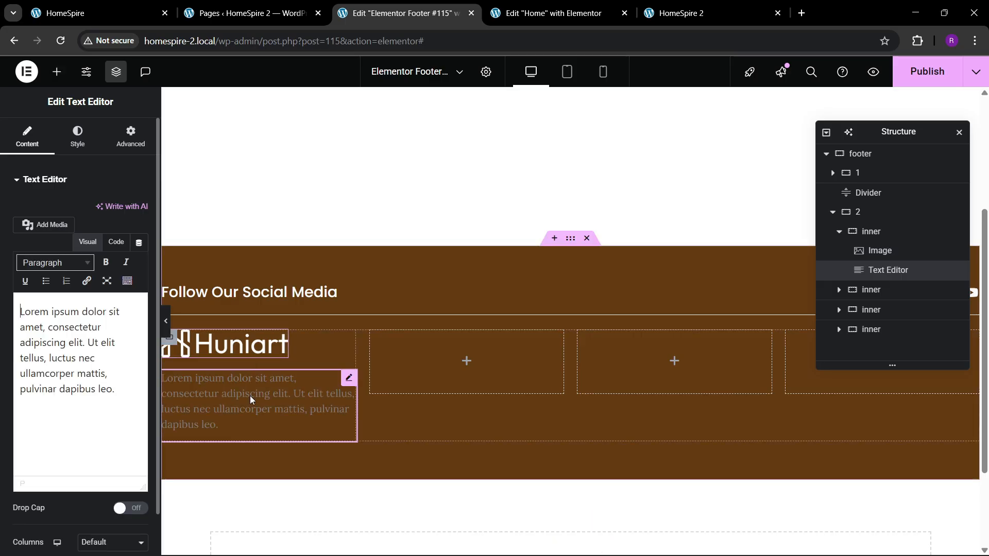
left_click(77, 137)
left_click(139, 377)
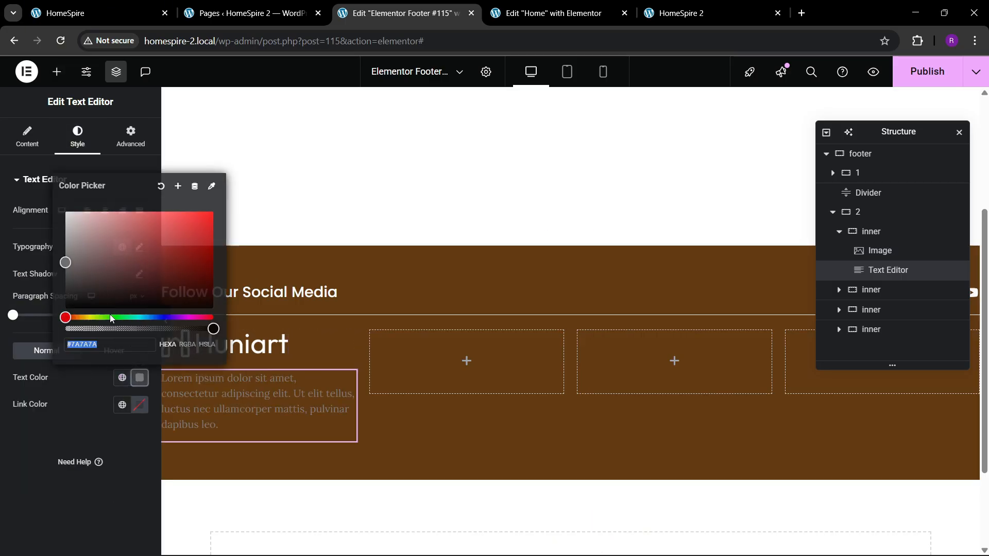
left_click_drag(88, 262, 48, 200)
left_click(29, 444)
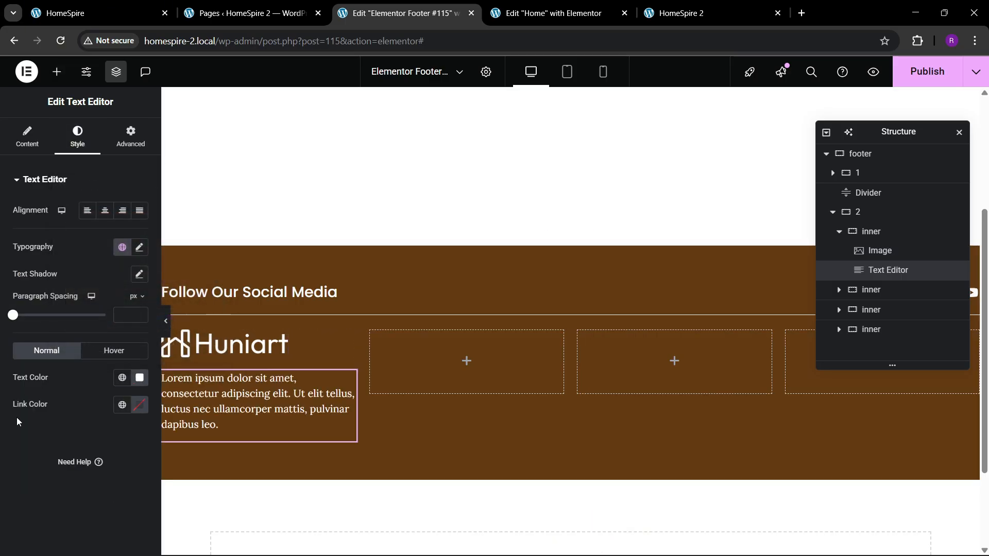
Edit the placeholder text in code view to remove the extra spacing beneath the paragraph
left_click(27, 138)
left_click(116, 242)
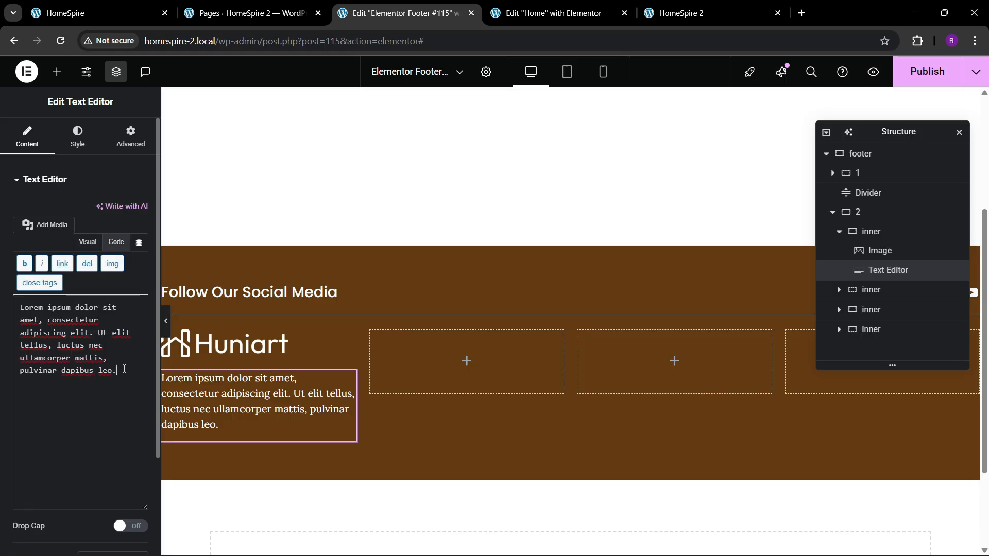
key("Return")
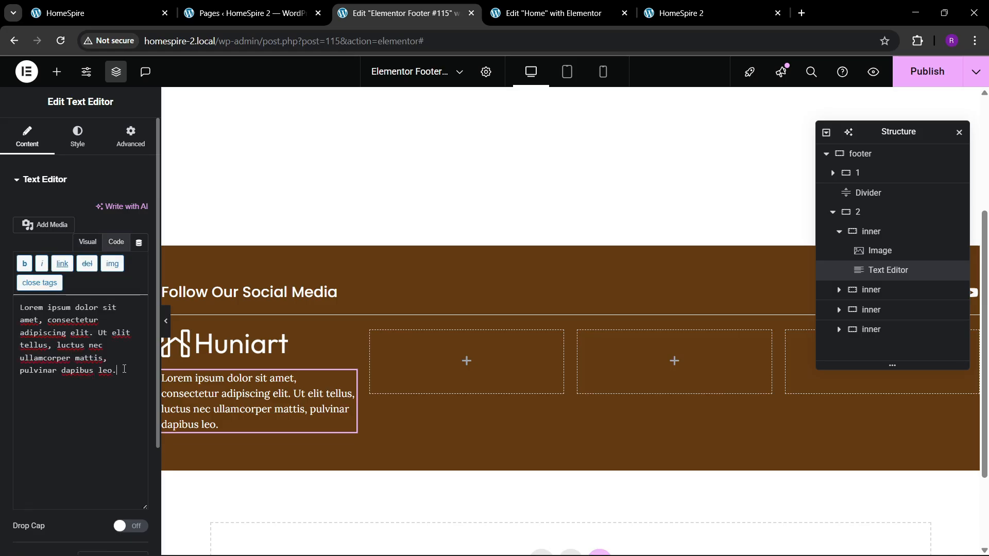
Set the paragraph's font size to 15 px and compare it with the reference footer
left_click(78, 137)
left_click(139, 247)
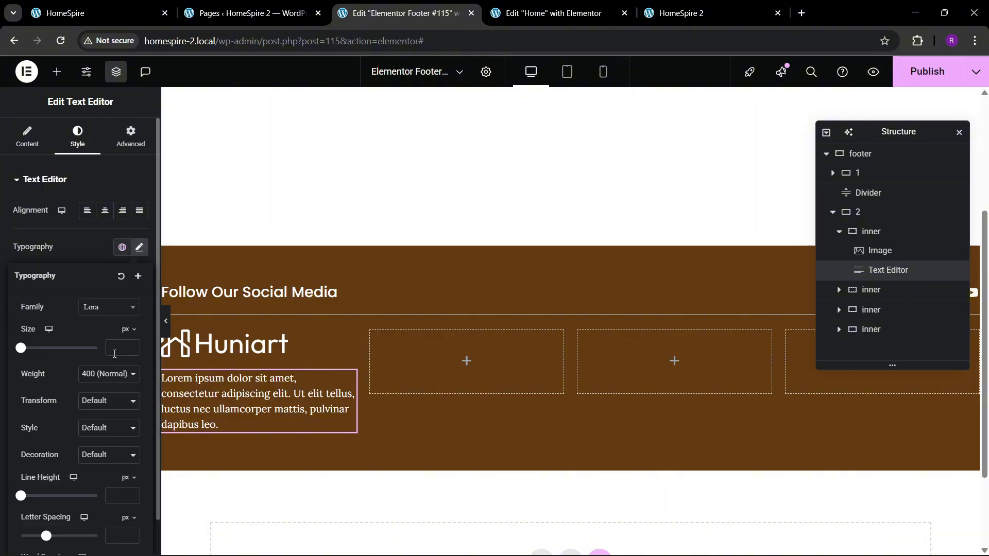
left_click_drag(132, 347, 132, 347)
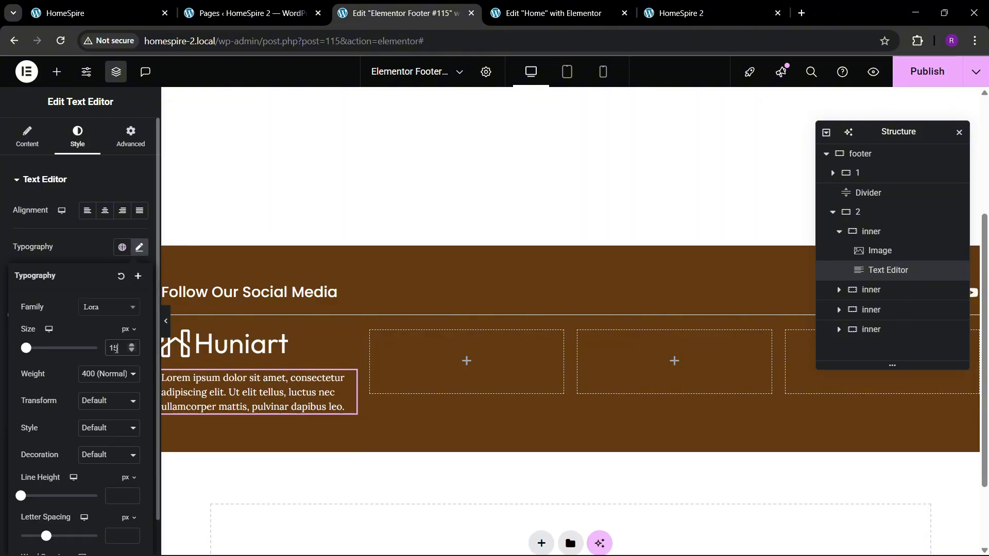
left_click(144, 8)
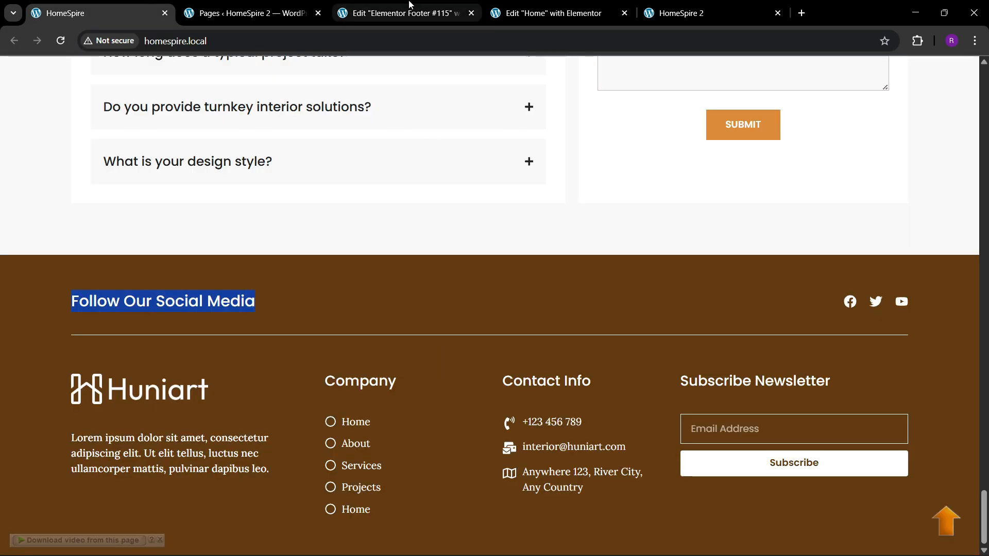
left_click(443, 8)
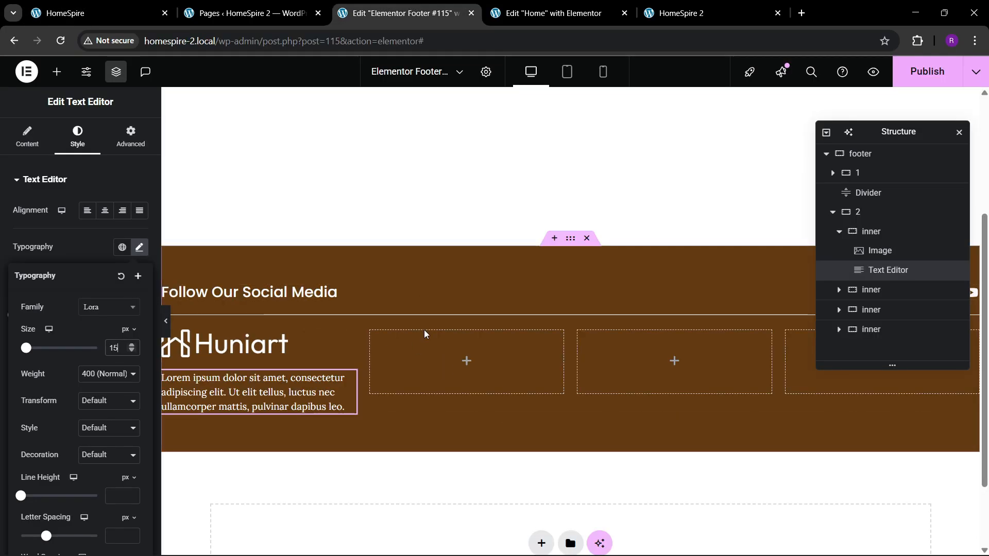
Copy the Follow Our Social Media heading into the second inner container and consult the reference footer for its column title
right_click(239, 293)
left_click(276, 324)
right_click(413, 369)
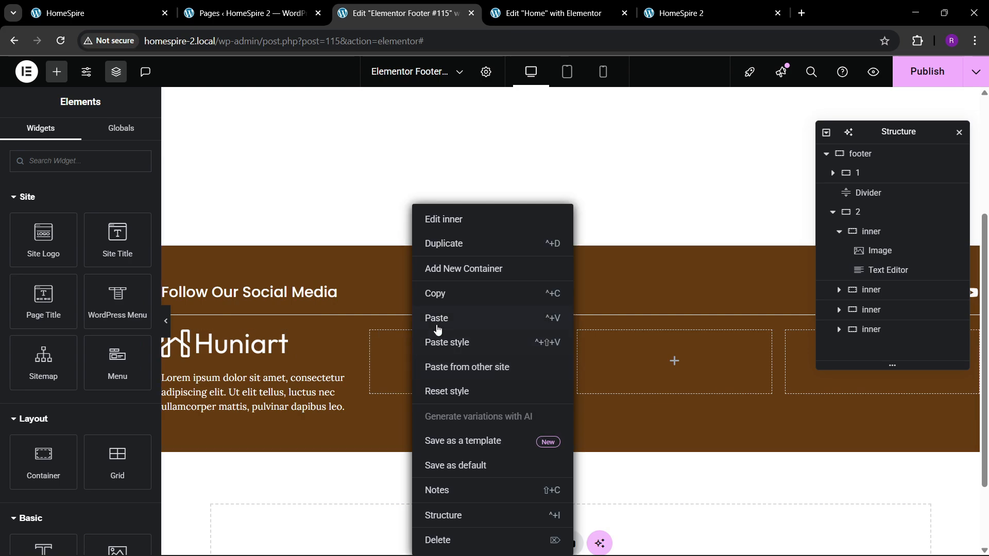
left_click(435, 319)
left_click(146, 13)
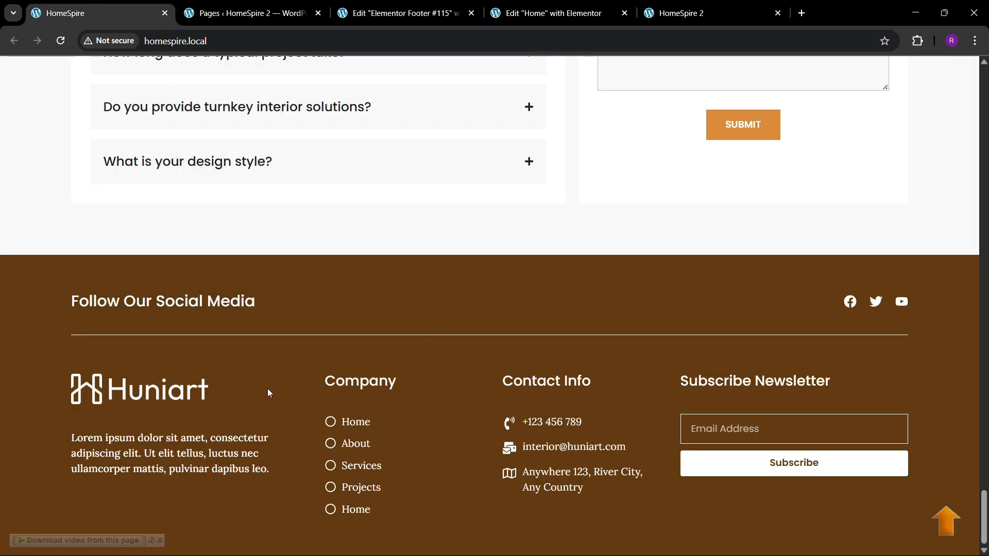
Change the title of the heading in the second inner container to Company
left_click(401, 13)
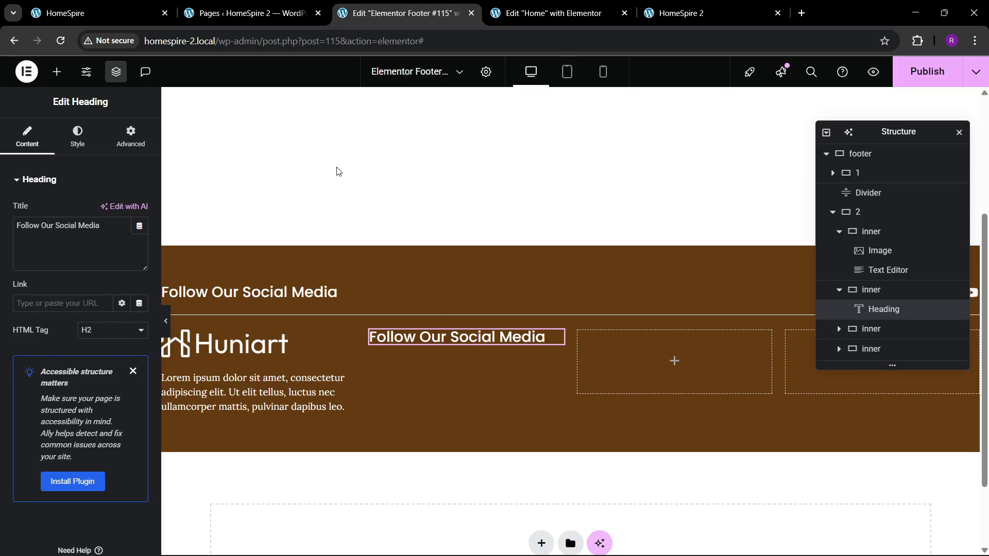
triple_click(64, 227)
key("ctrl+v")
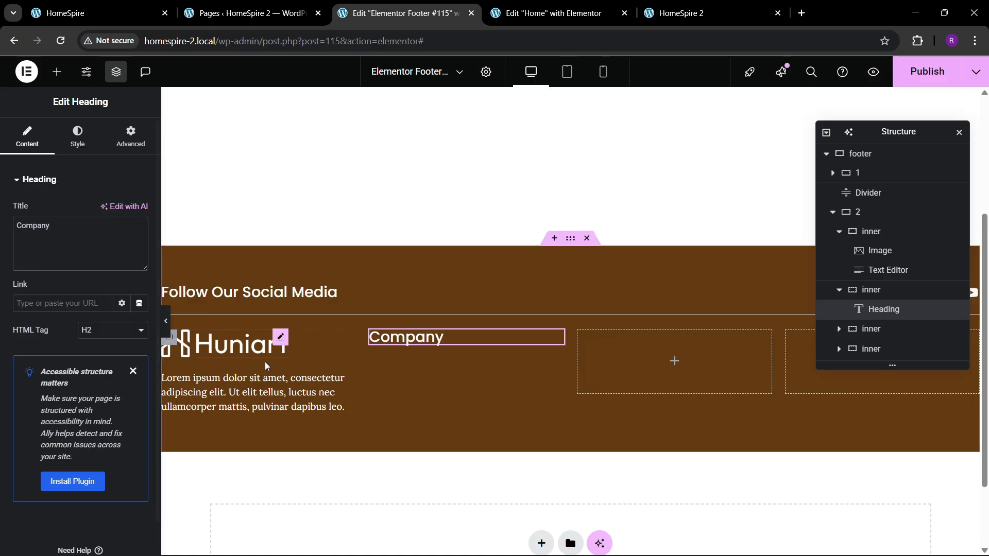
Add an Icon List widget beneath the Company heading and remove its second and third items
left_click(58, 72)
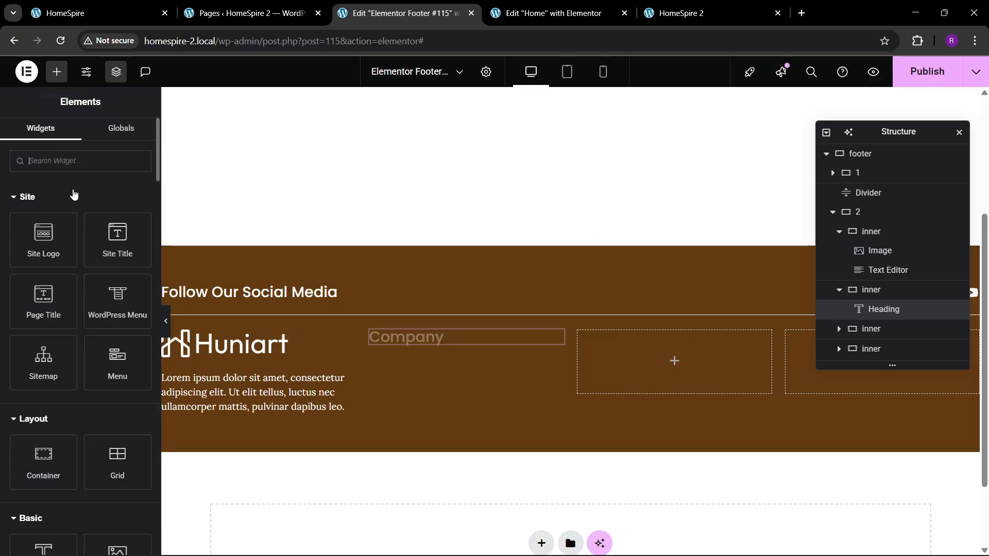
type("list")
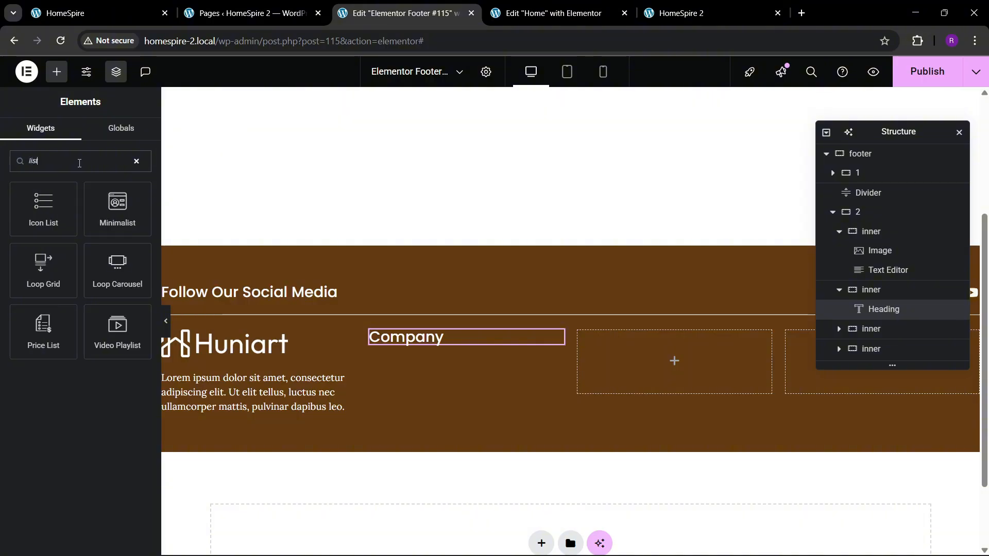
left_click_drag(44, 213, 495, 342)
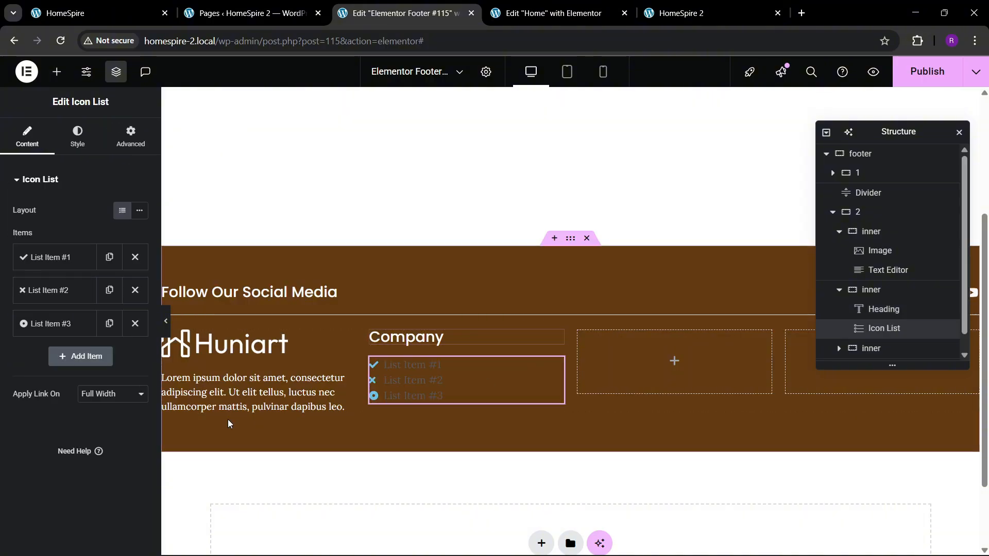
left_click(135, 289)
left_click(135, 290)
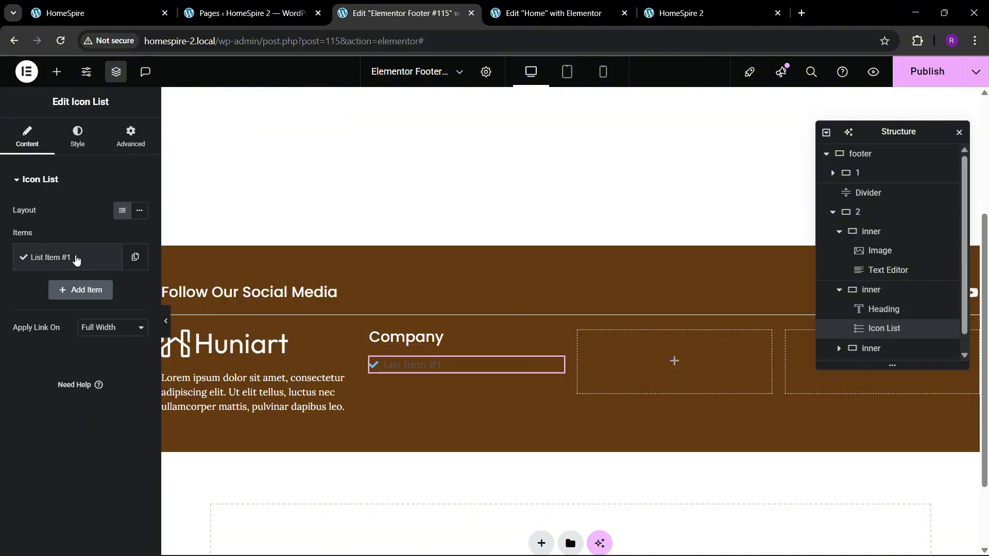
Replace the remaining list item's icon with the outlined Circle and set its text to Home
left_click(61, 257)
left_click(80, 356)
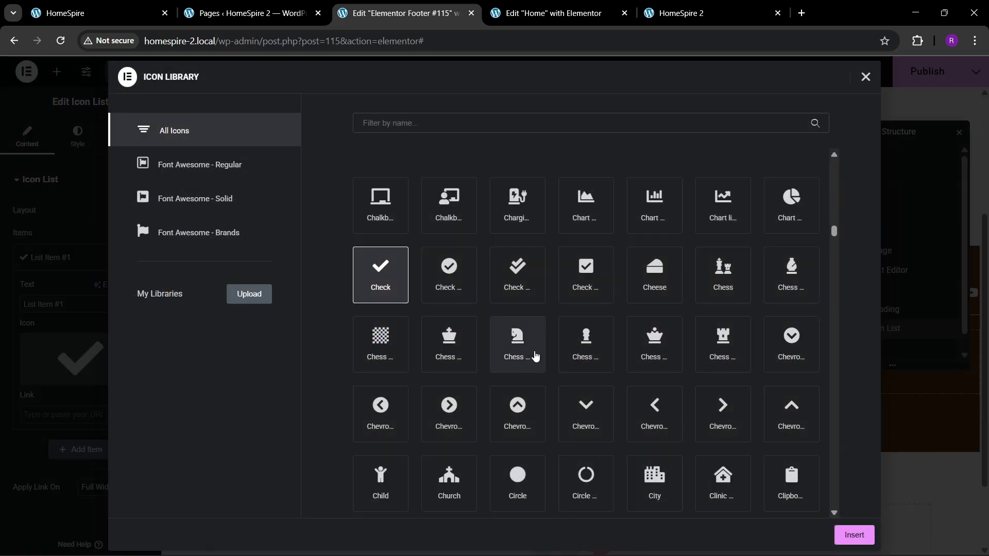
scroll(538, 356, "up", 20)
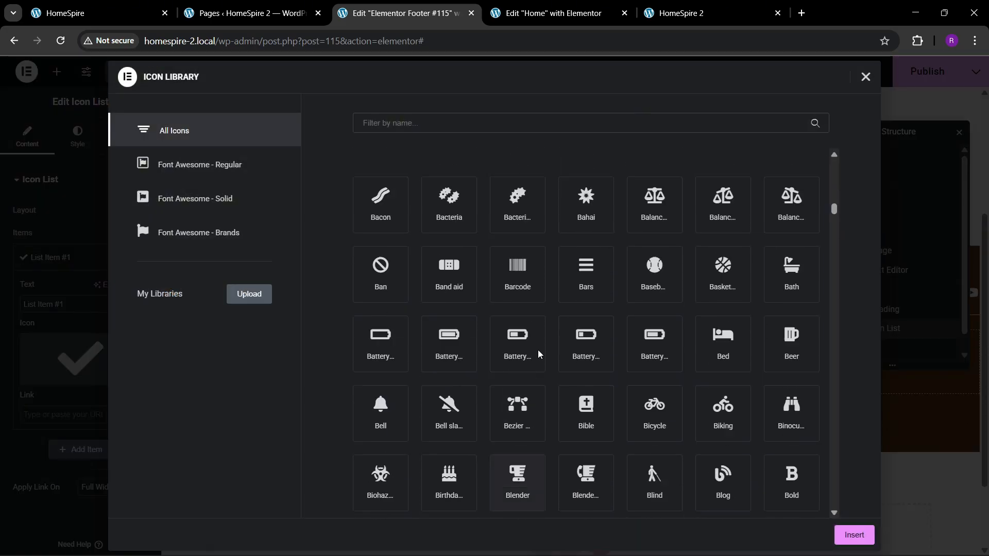
scroll(539, 353, "up", 20)
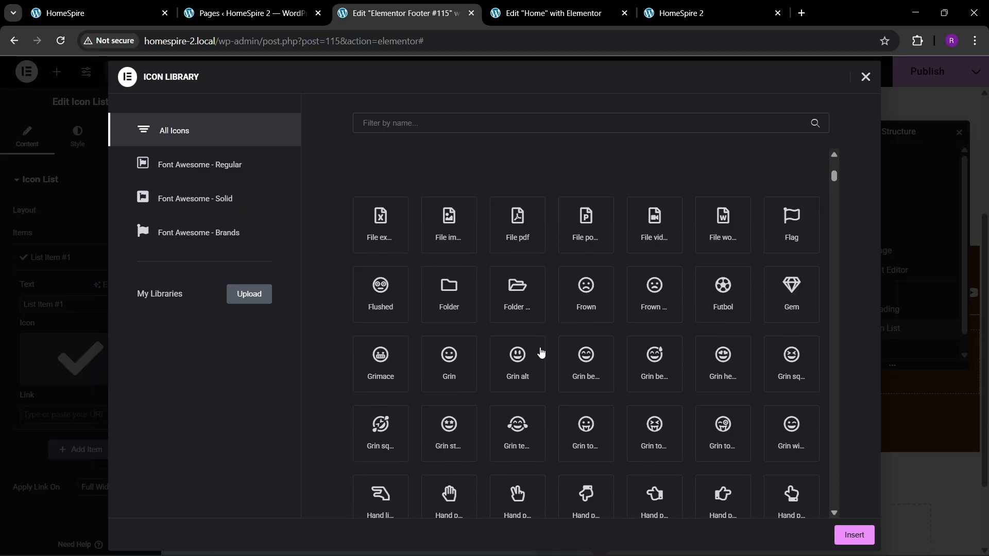
scroll(540, 350, "up", 5)
left_click(586, 415)
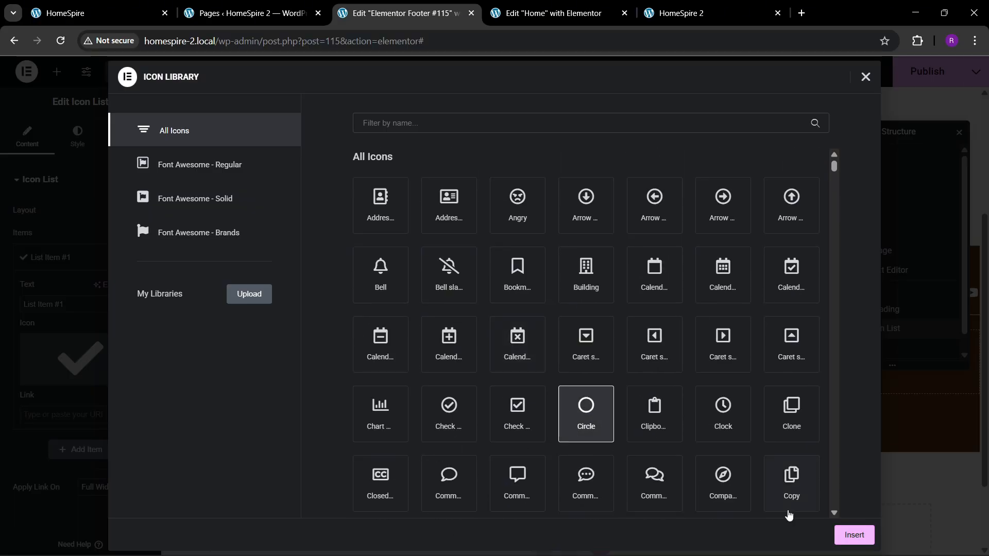
left_click(851, 531)
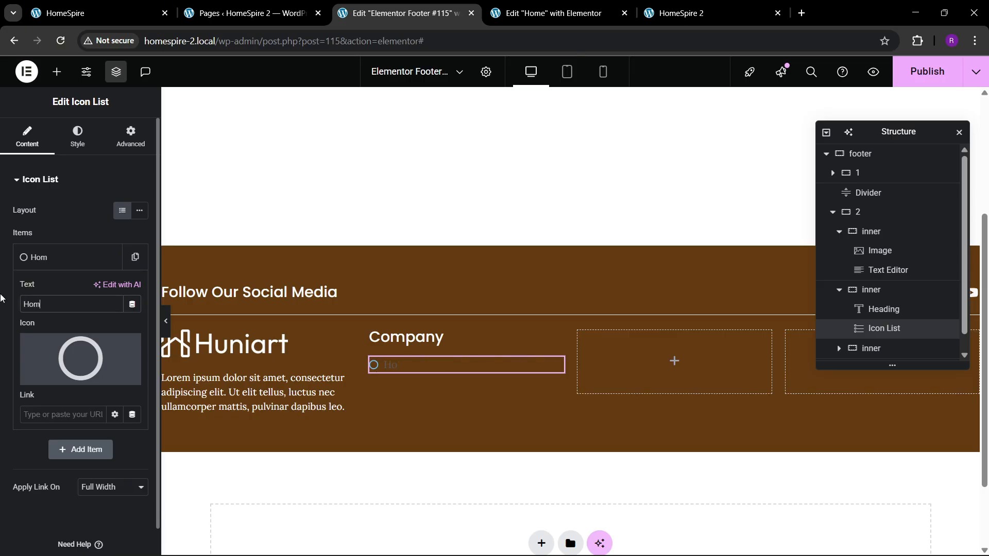
left_click(55, 262)
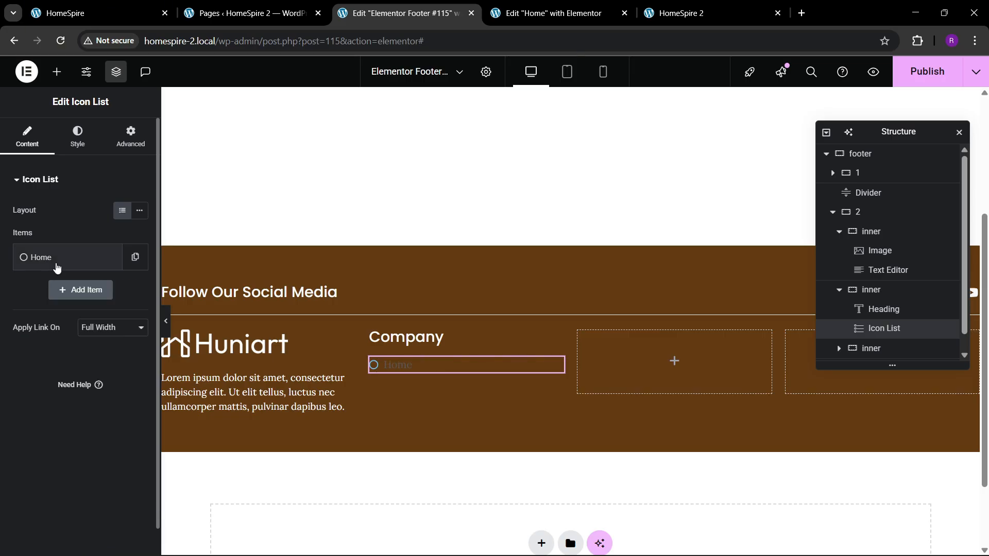
Duplicate the Home item three times and rename the copies About, Services and Teams
left_click(134, 257)
left_click(109, 290)
left_click(109, 323)
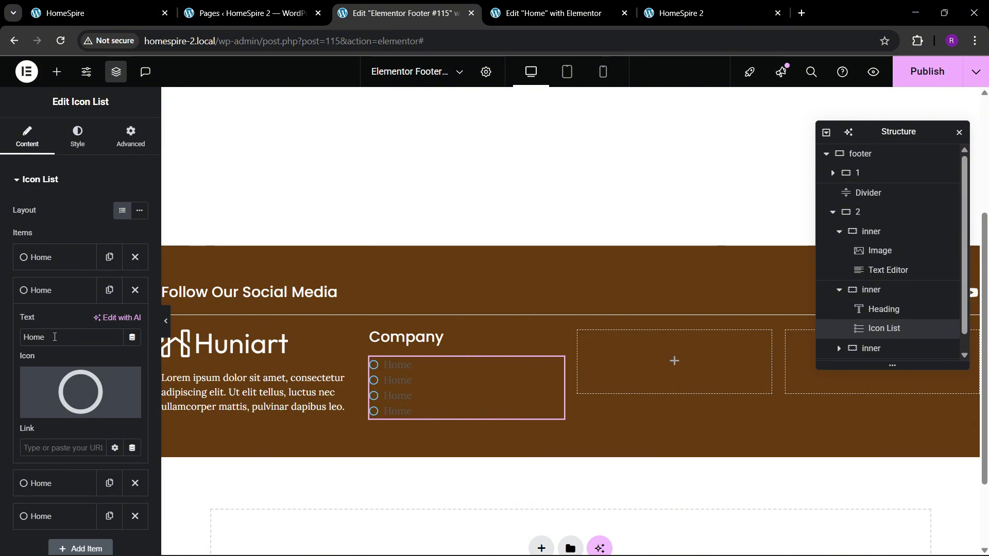
type("About")
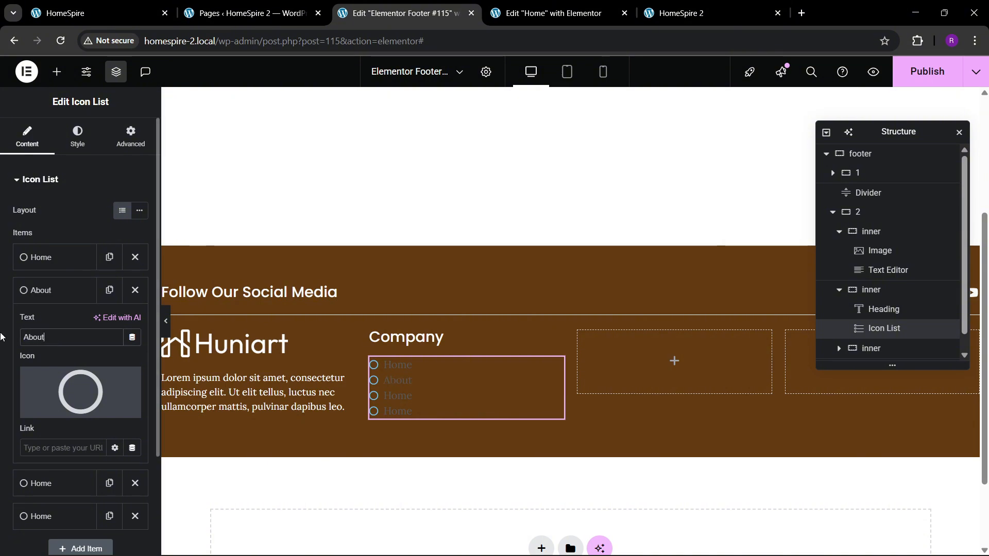
left_click(51, 290)
left_click(51, 323)
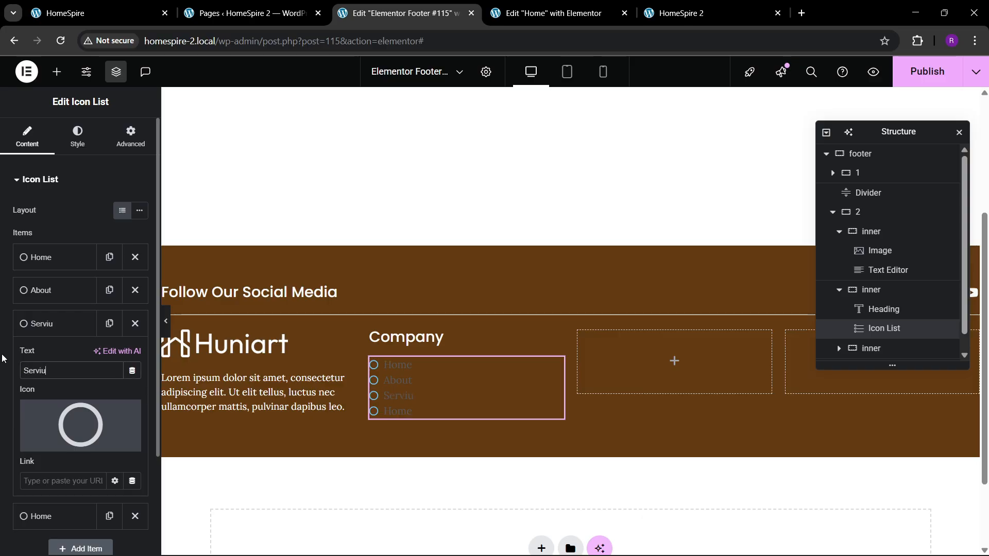
type("Servc")
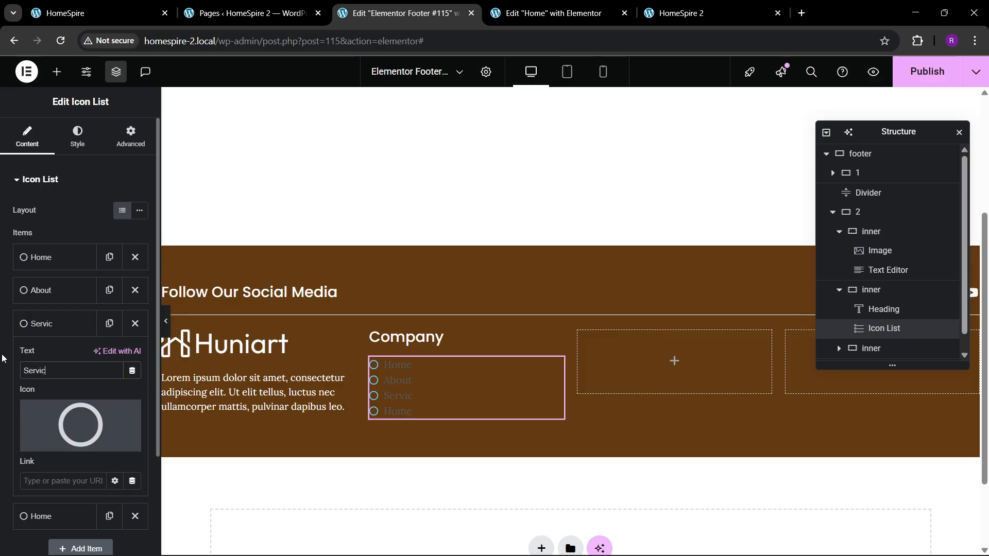
left_click(66, 324)
left_click(60, 356)
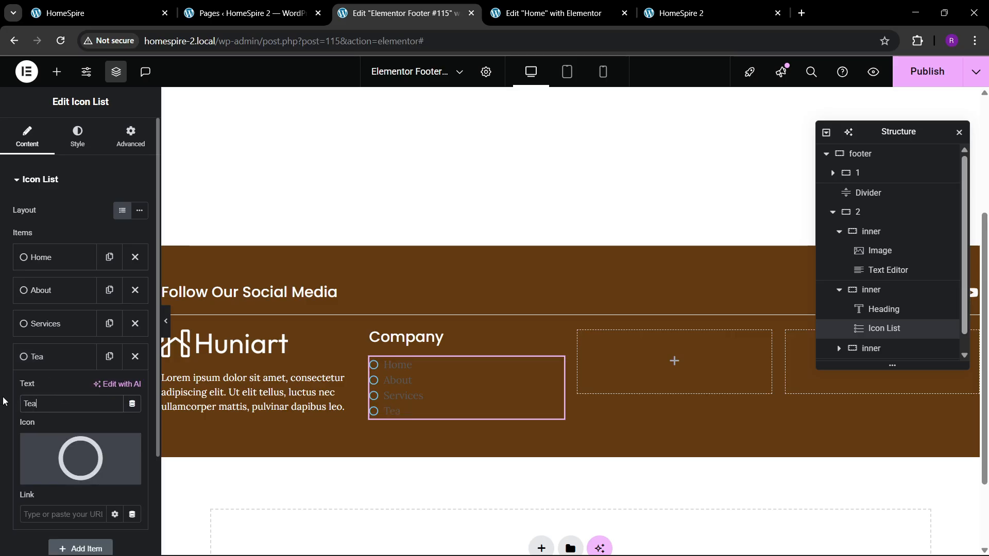
left_click(52, 358)
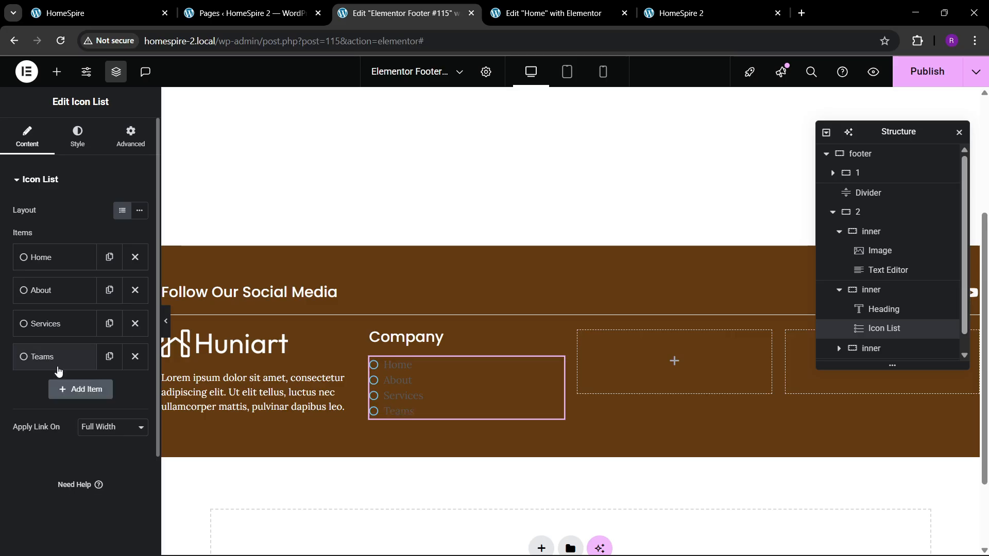
Duplicate the Teams item and rename the copy Contact
left_click(109, 356)
left_click(58, 402)
left_click_drag(57, 437, 1, 440)
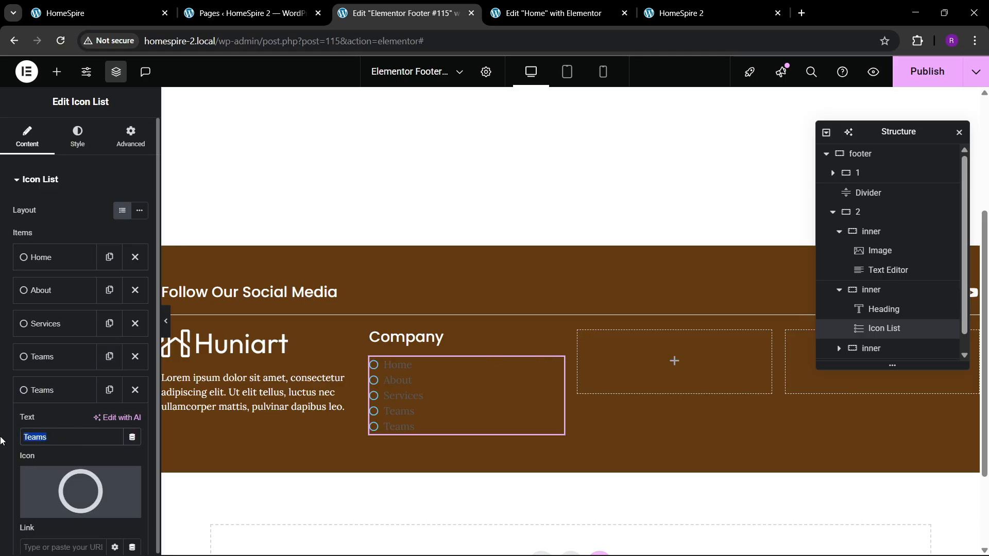
type("Contact")
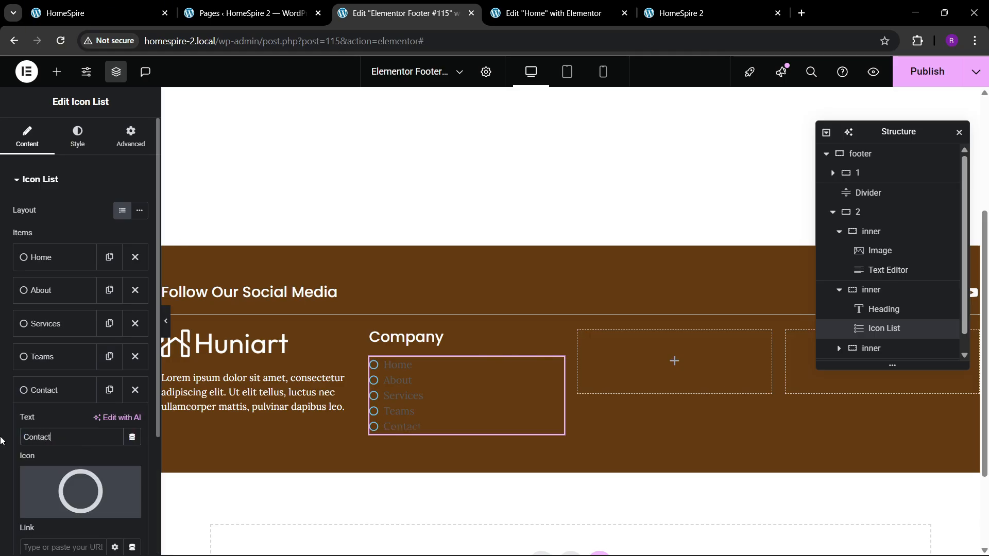
left_click(54, 391)
Set the space between the icon list's items to 10 px
left_click(77, 136)
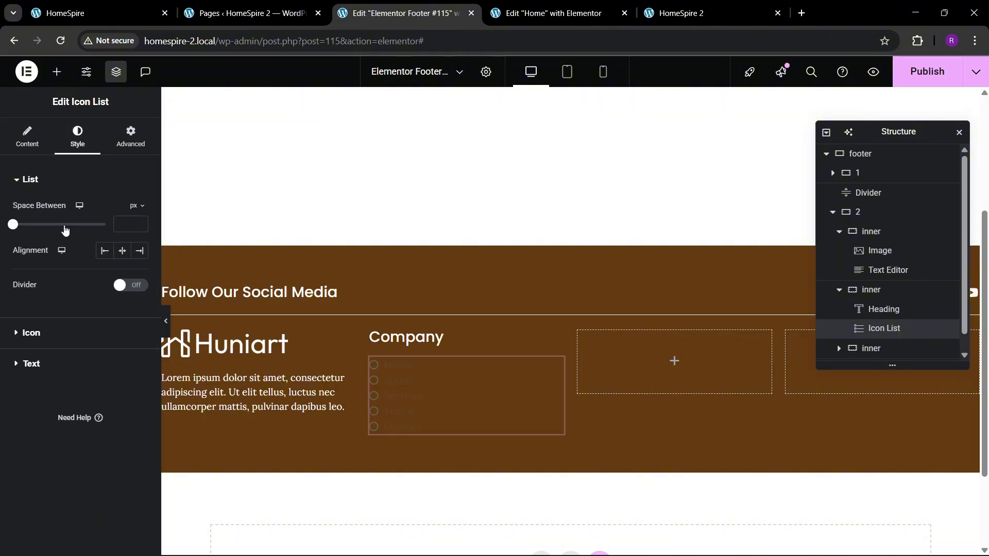
left_click(124, 224)
type("10")
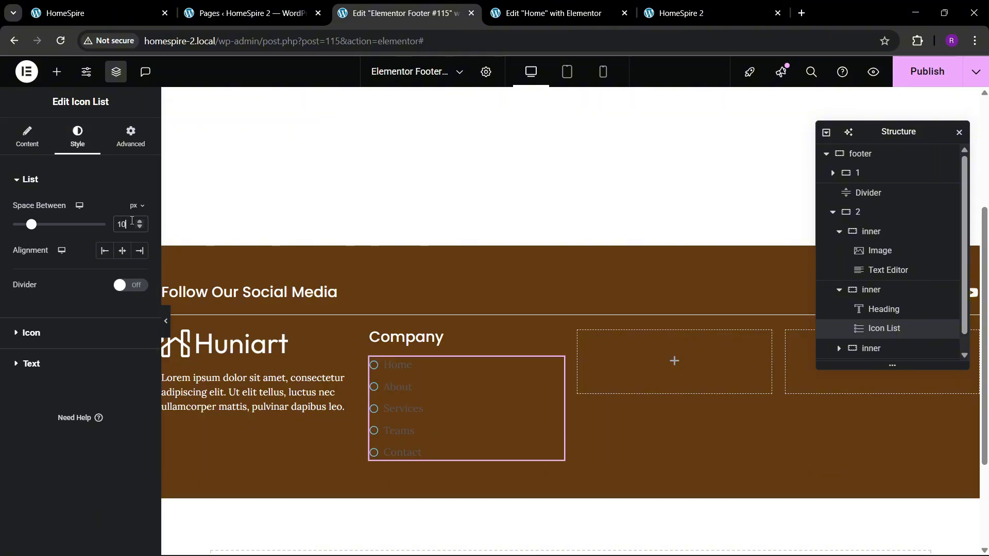
Delete the Contact item from the icon list
left_click(28, 135)
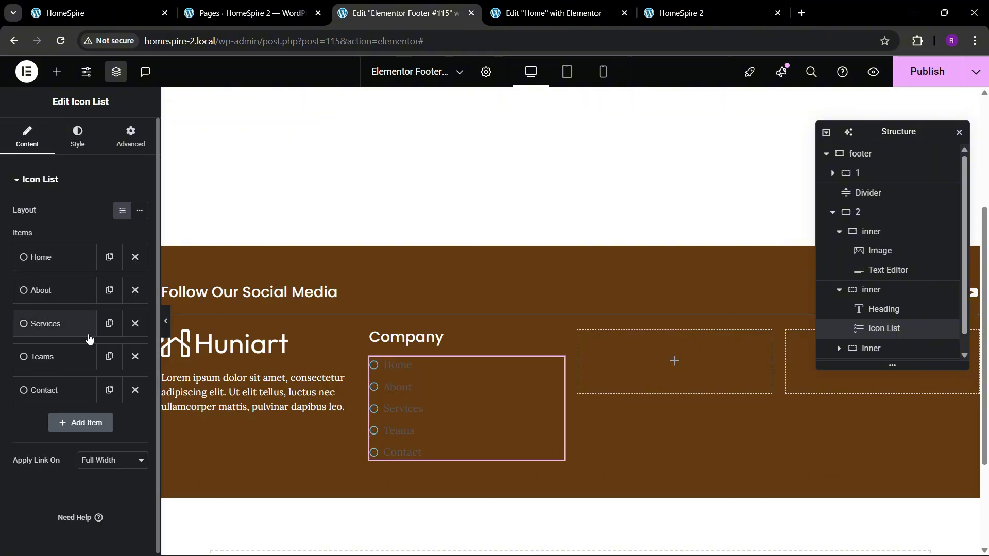
left_click(135, 389)
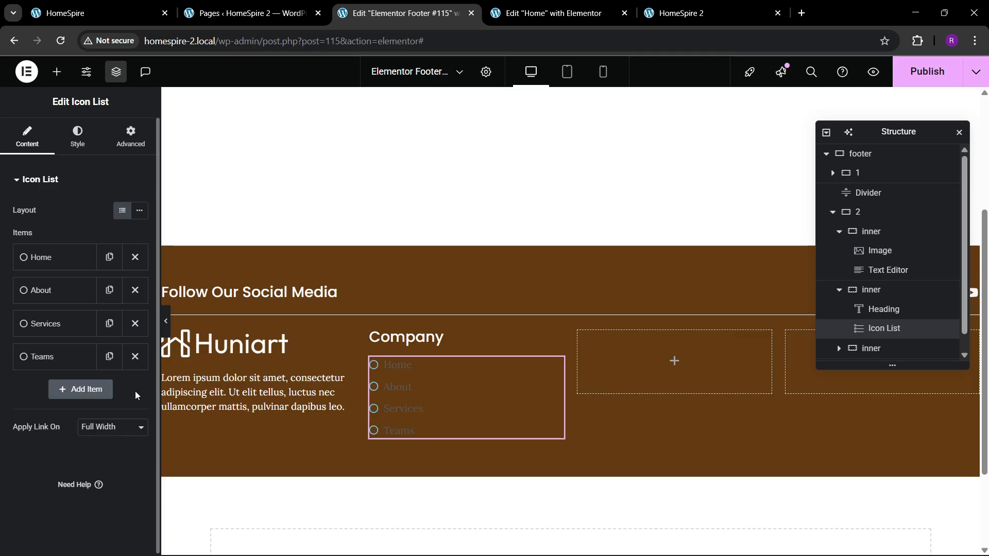
Set the list icons' color to white and their size to 17 px
left_click(78, 138)
left_click(58, 346)
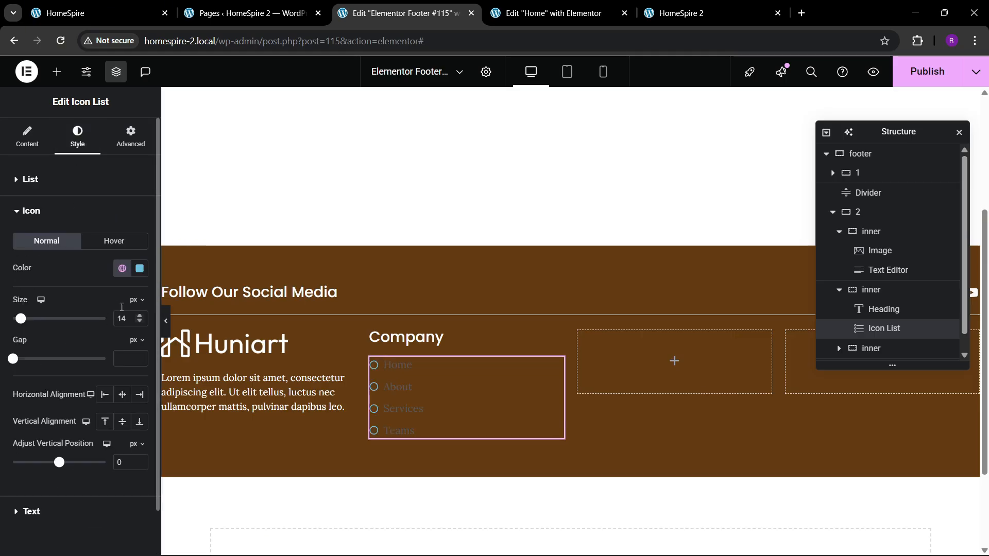
left_click(140, 267)
left_click(47, 277)
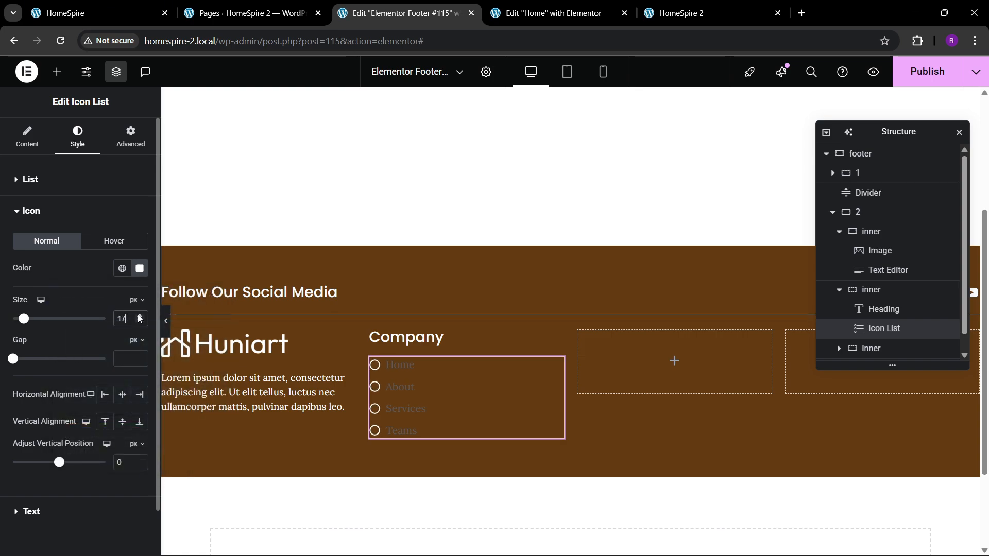
Switch the list text to custom typography and set its color to white
scroll(60, 423, "down", 1)
left_click(41, 461)
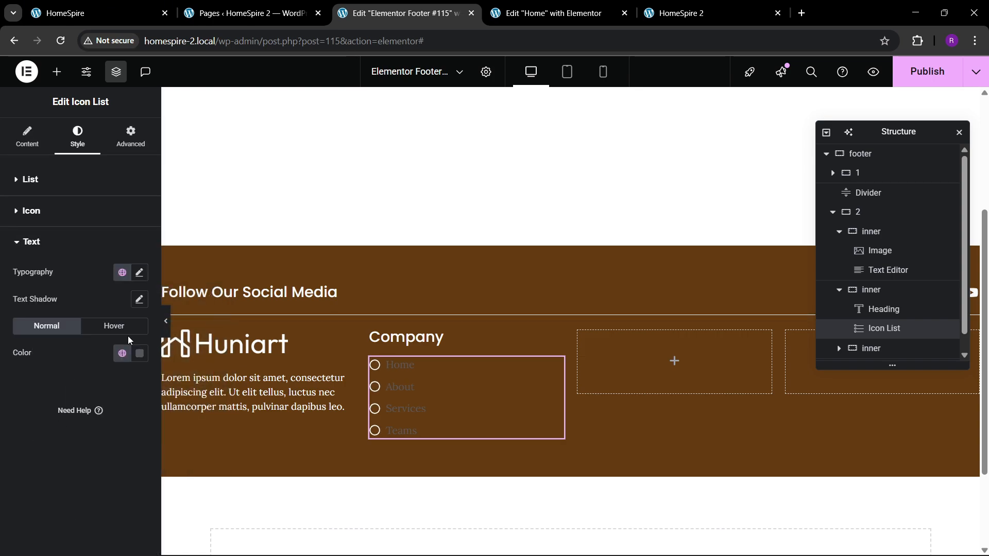
left_click(139, 273)
left_click(139, 273)
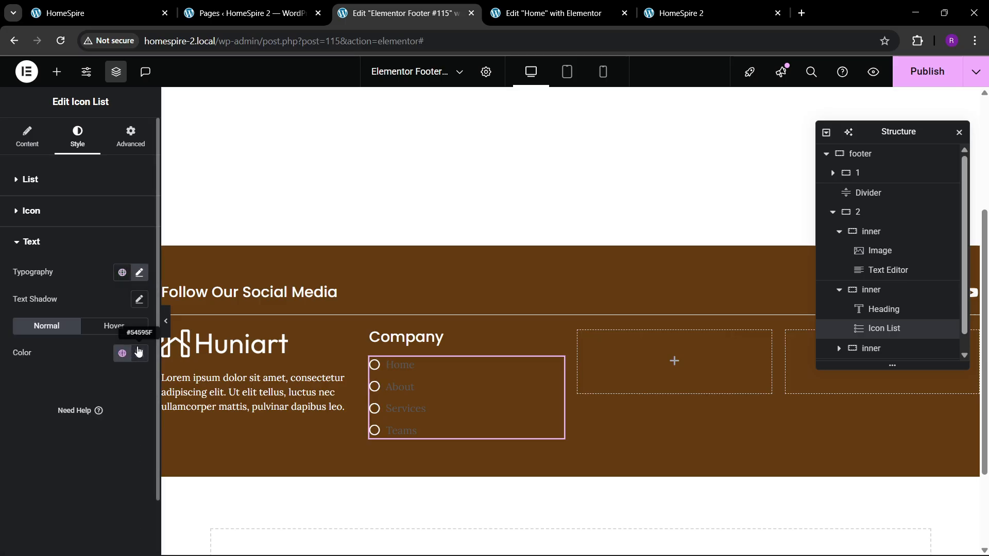
left_click(139, 352)
left_click(68, 189)
left_click(30, 423)
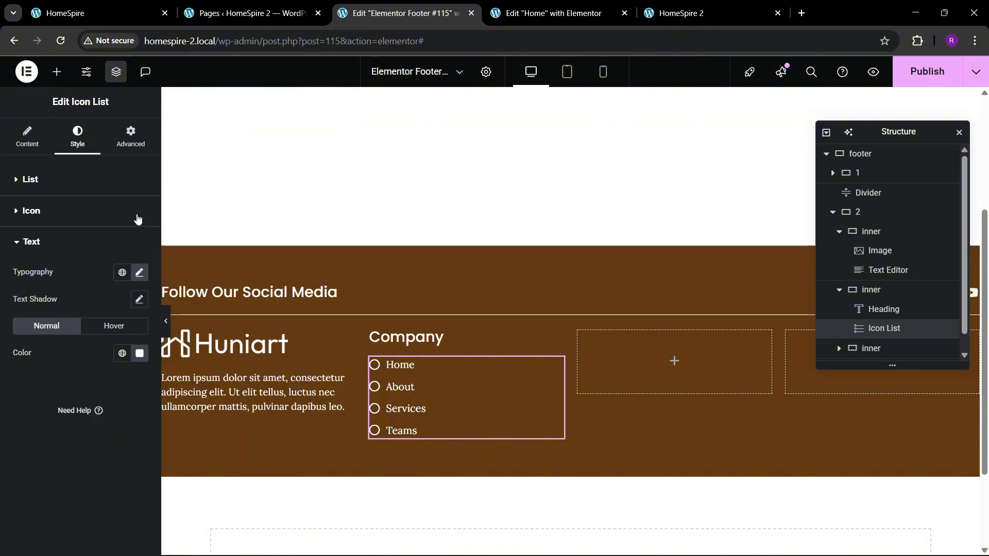
Check the reference footer, then give the Company container a column direction, centered justification, start alignment and 40 px gaps
left_click(93, 13)
left_click(402, 13)
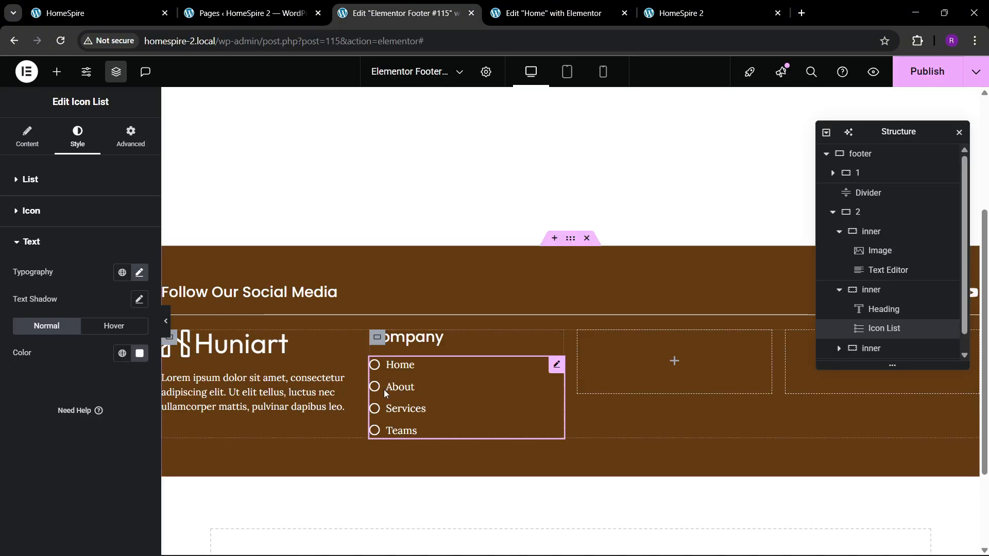
left_click(377, 337)
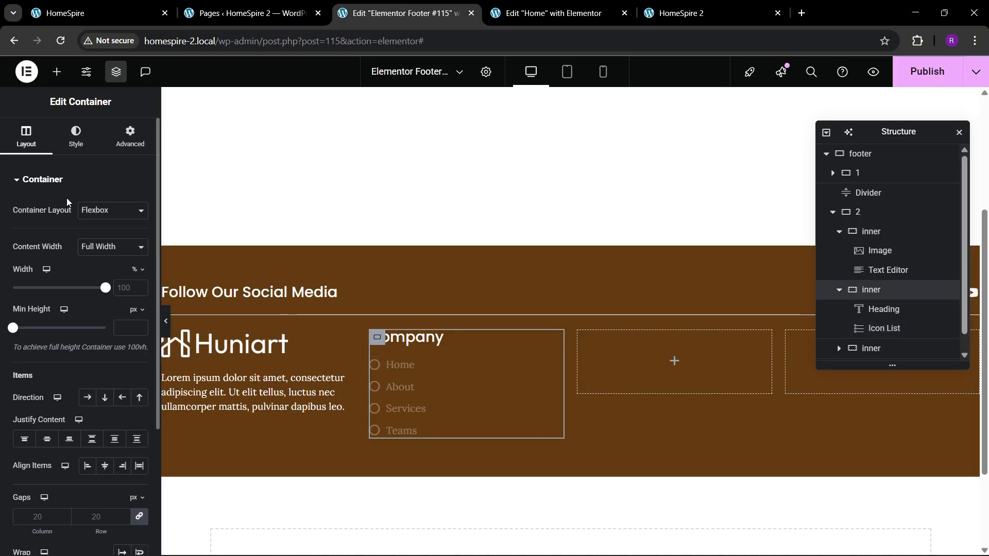
left_click(105, 397)
left_click(47, 438)
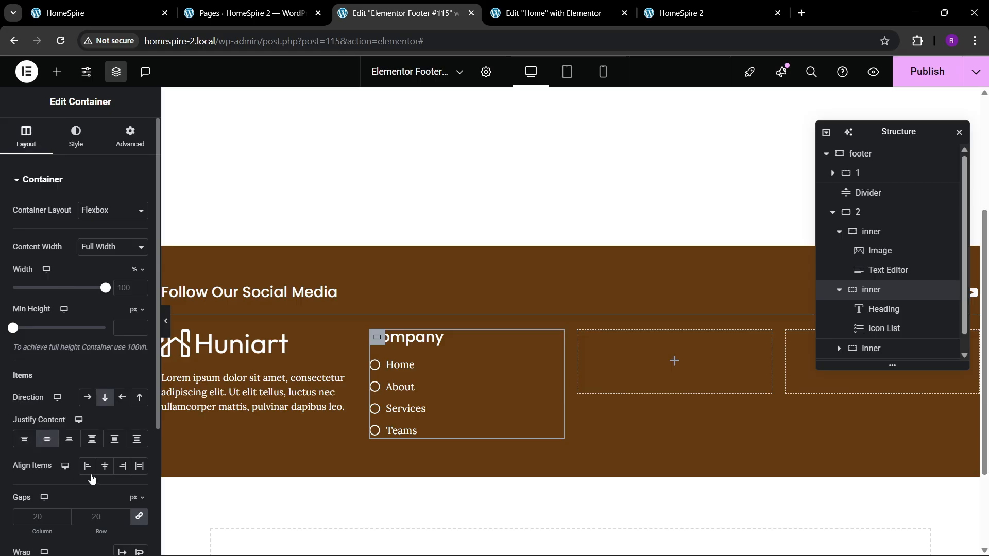
left_click(87, 465)
type("40")
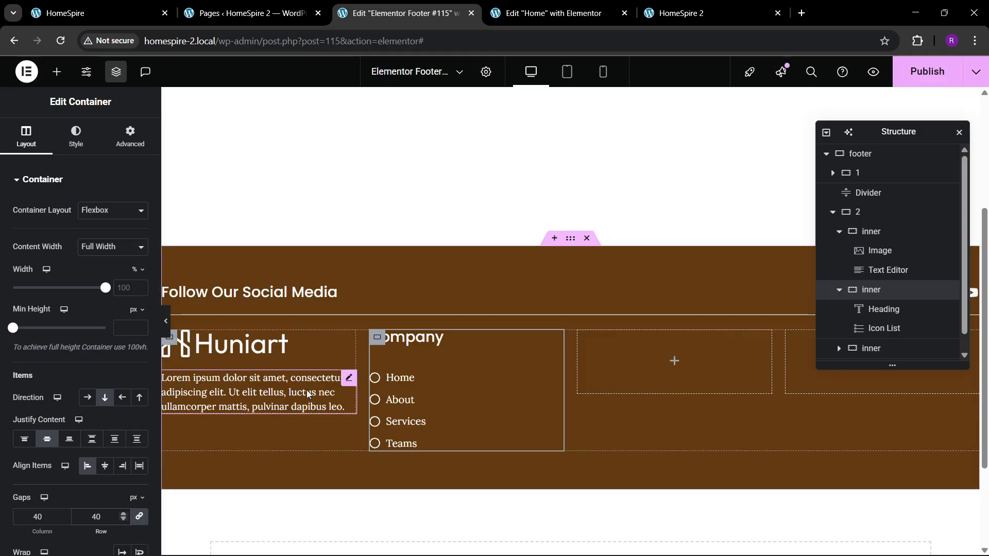
Delete the two empty inner containers that follow the Company column in container 2
left_click(839, 289)
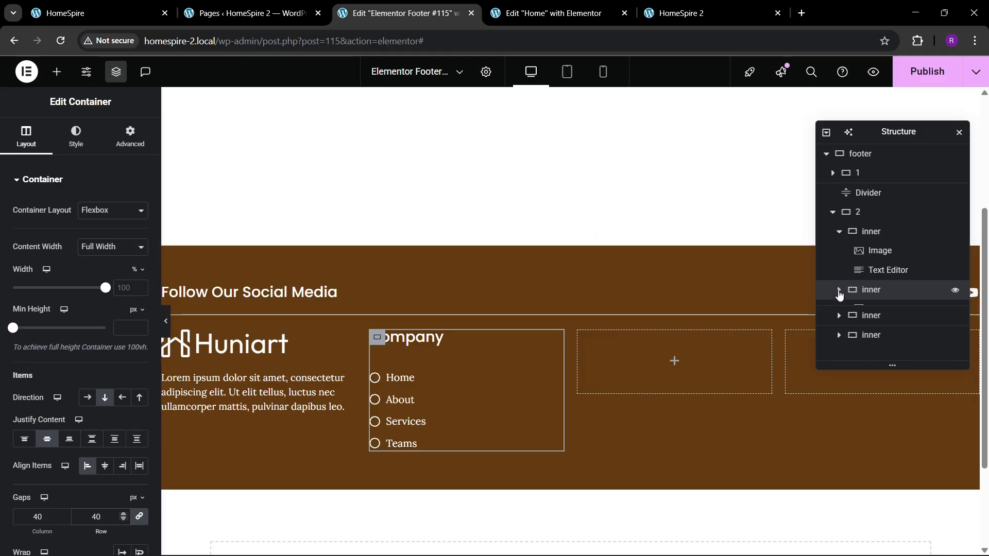
right_click(870, 312)
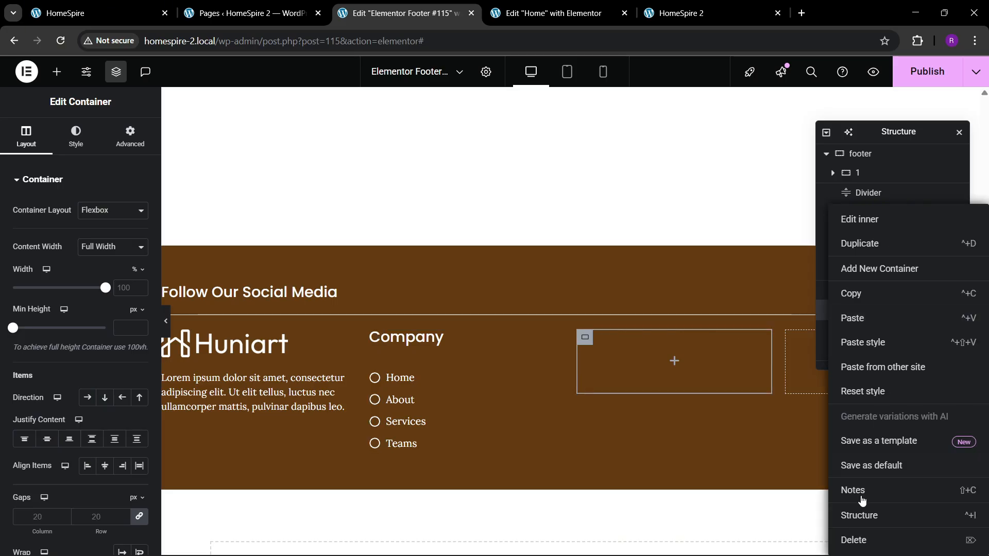
left_click(854, 538)
left_click(870, 309)
right_click(870, 309)
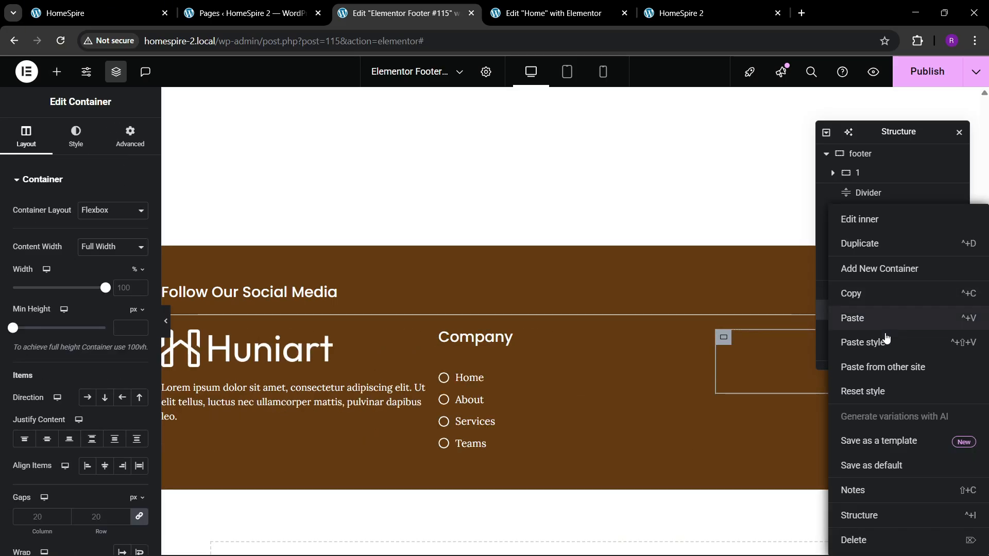
left_click(859, 540)
Duplicate the Company column container twice to fill the third and fourth columns
left_click(875, 290)
right_click(876, 290)
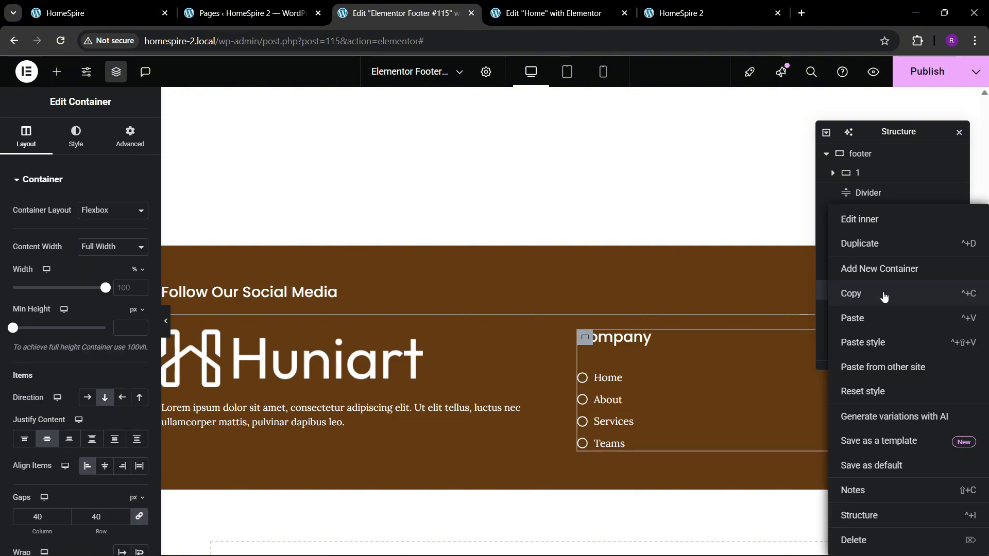
left_click(875, 250)
right_click(871, 312)
left_click(865, 243)
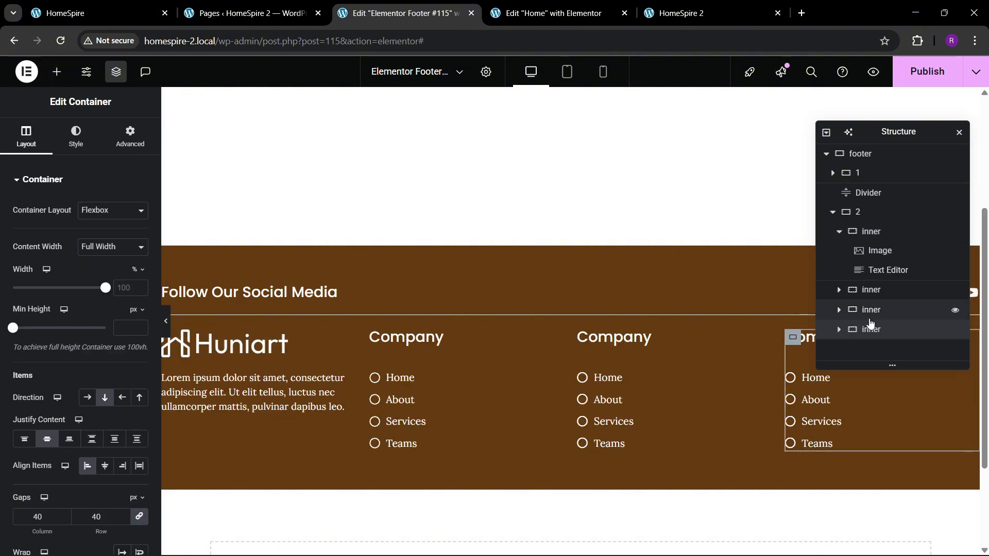
Give the main footer container centered justification, centered item alignment and 40 px gaps
left_click(833, 212)
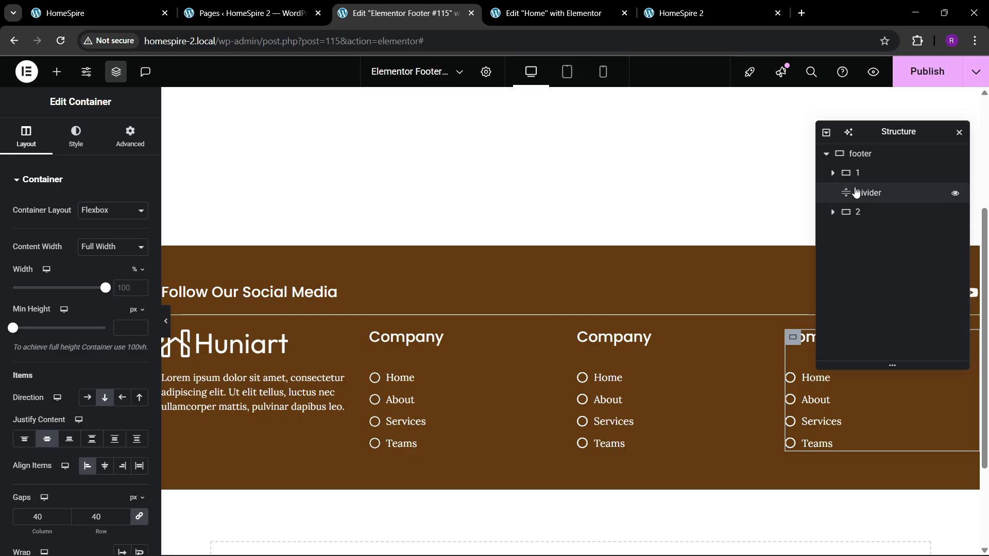
left_click(860, 153)
left_click(26, 137)
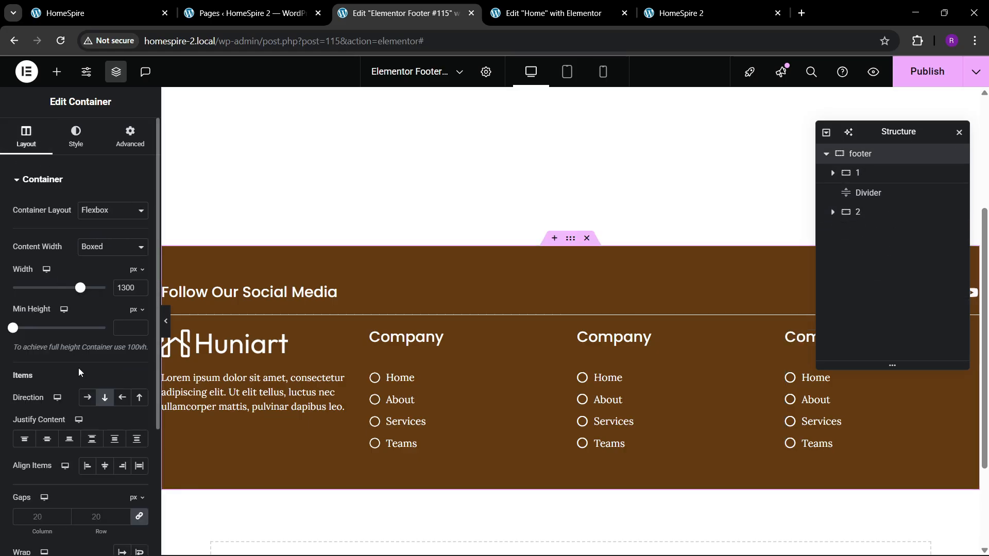
left_click(45, 443)
left_click(104, 466)
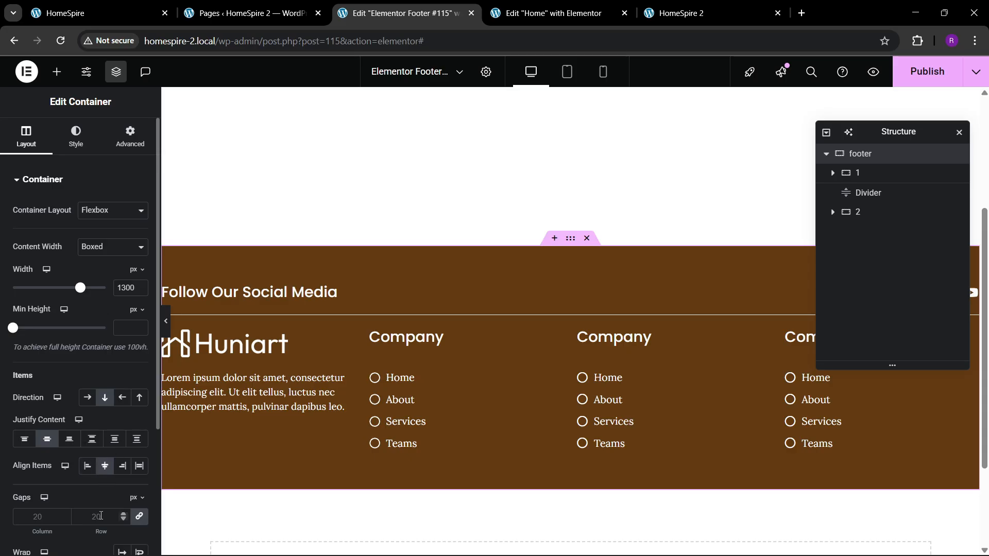
type("40")
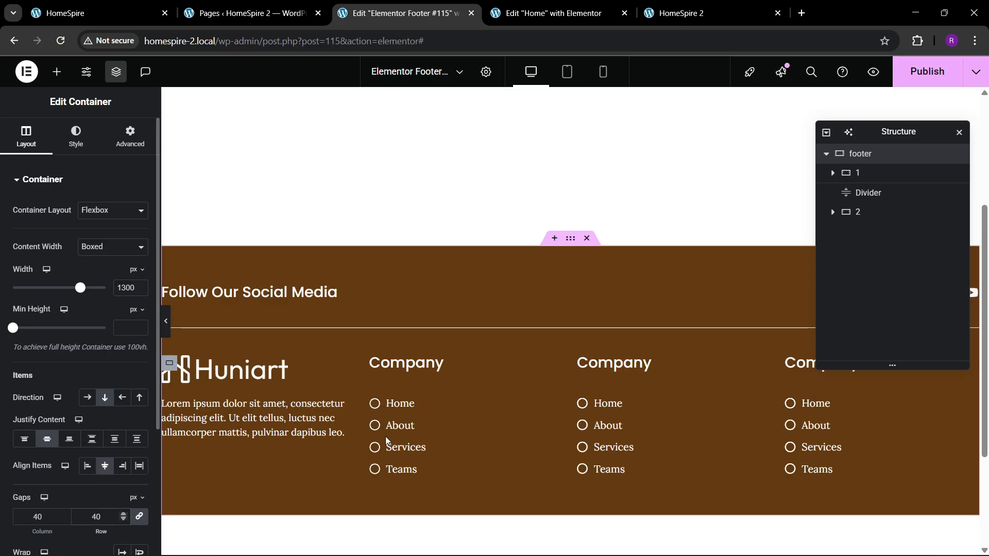
Set the width of the logo and text column's inner container to 40%
scroll(402, 311, "down", 2)
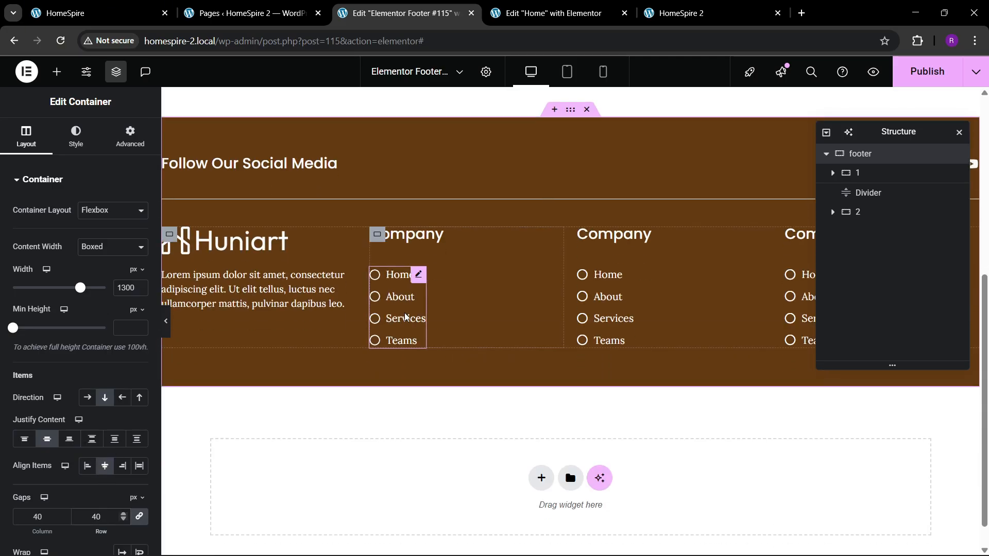
left_click(856, 211)
left_click(833, 212)
left_click(845, 234)
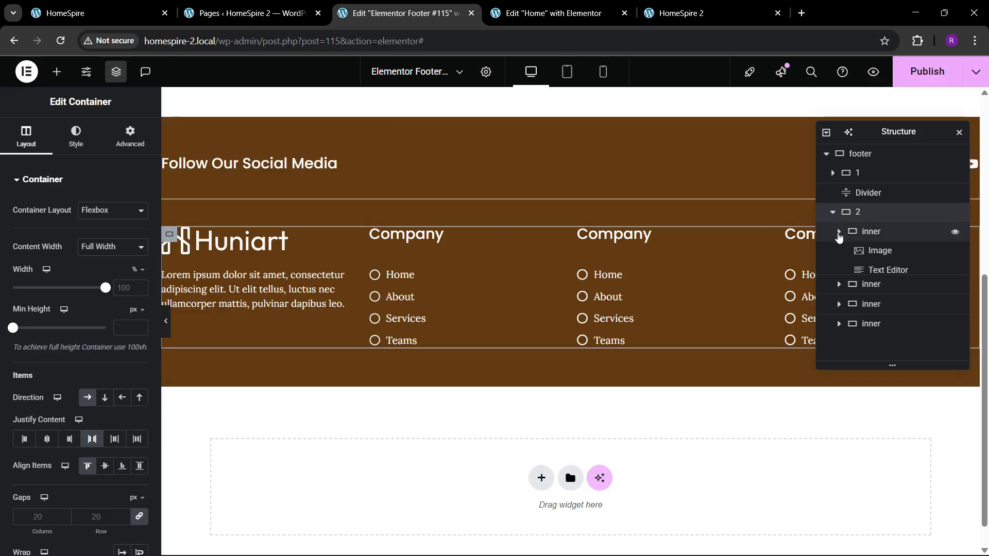
left_click(870, 235)
left_click(26, 135)
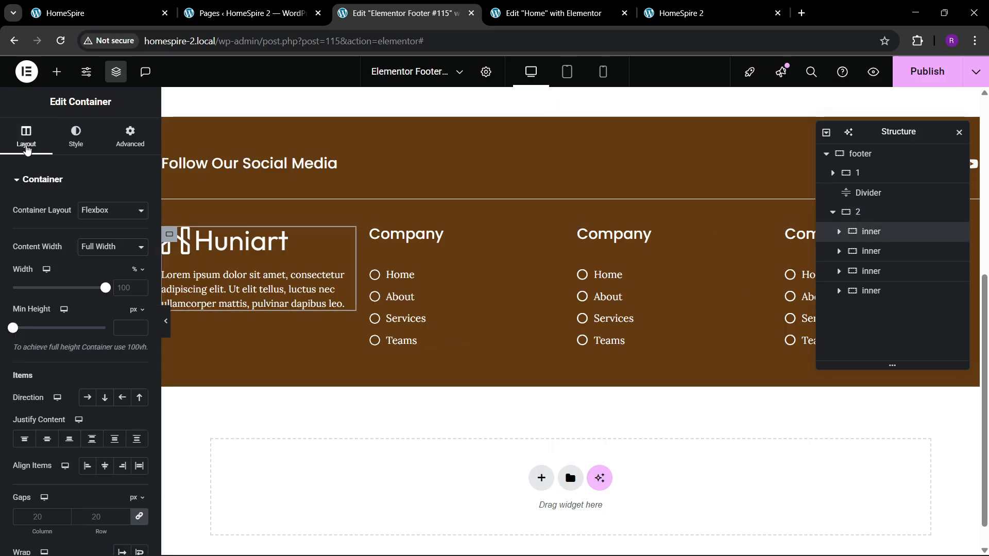
left_click(123, 290)
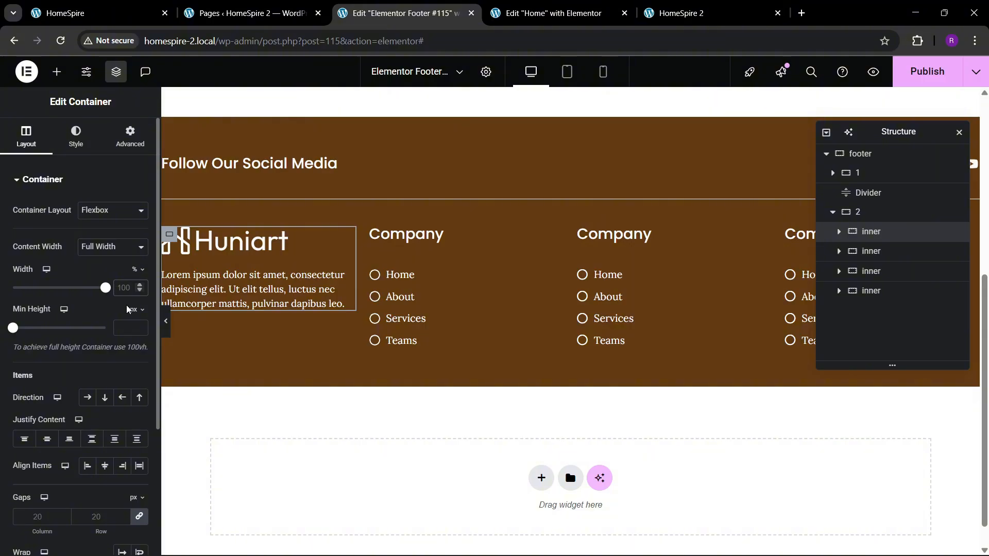
type("40")
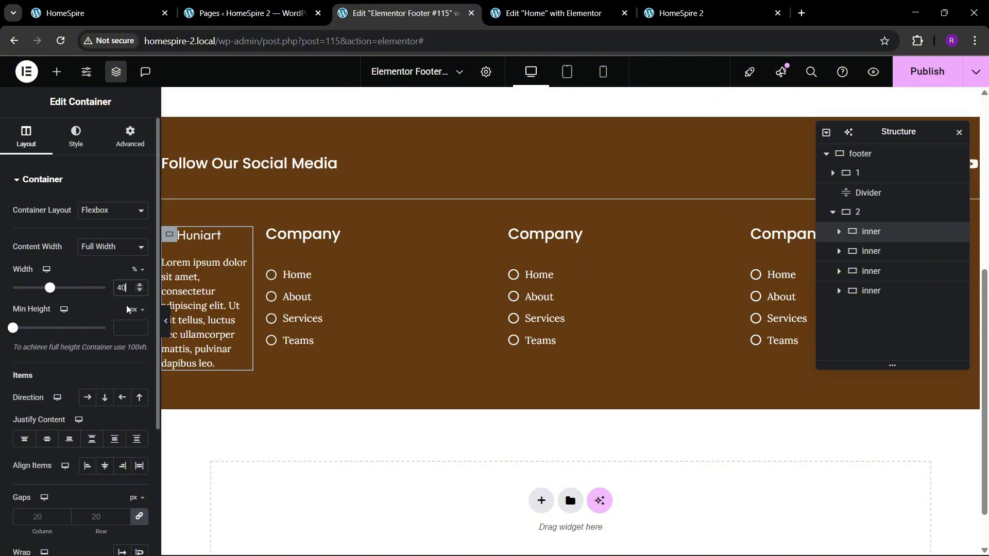
Set the width of each of the three Company column containers to 20%
left_click(870, 252)
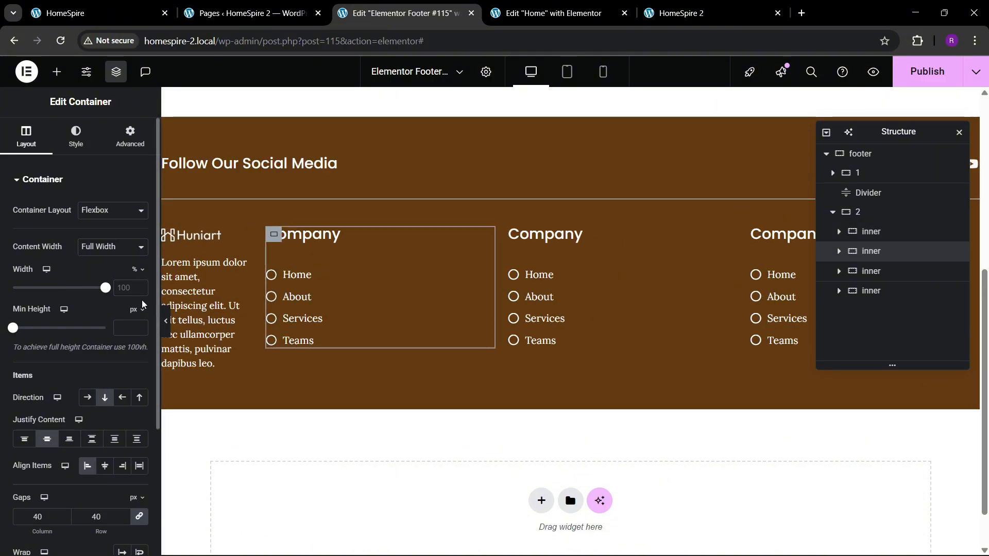
type("20")
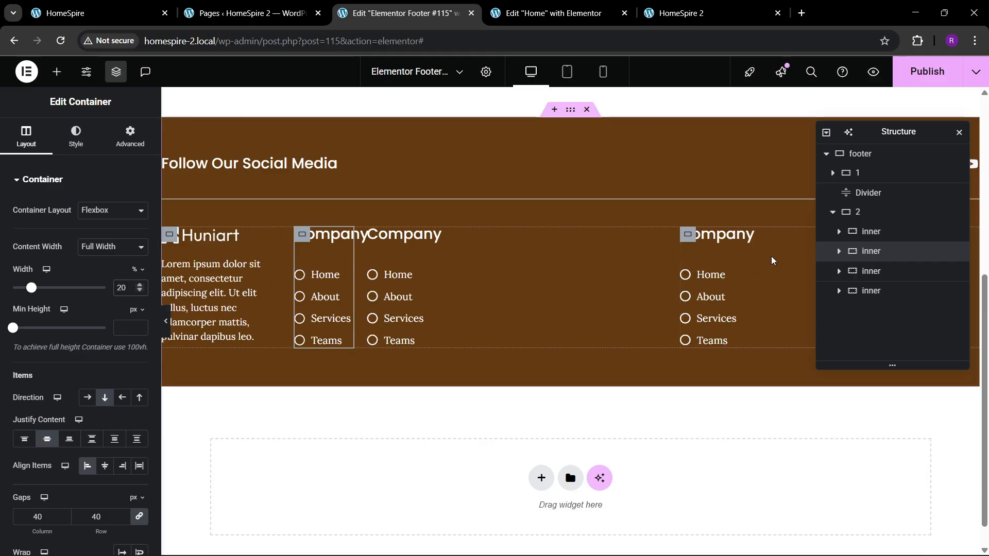
left_click(890, 279)
left_click(125, 293)
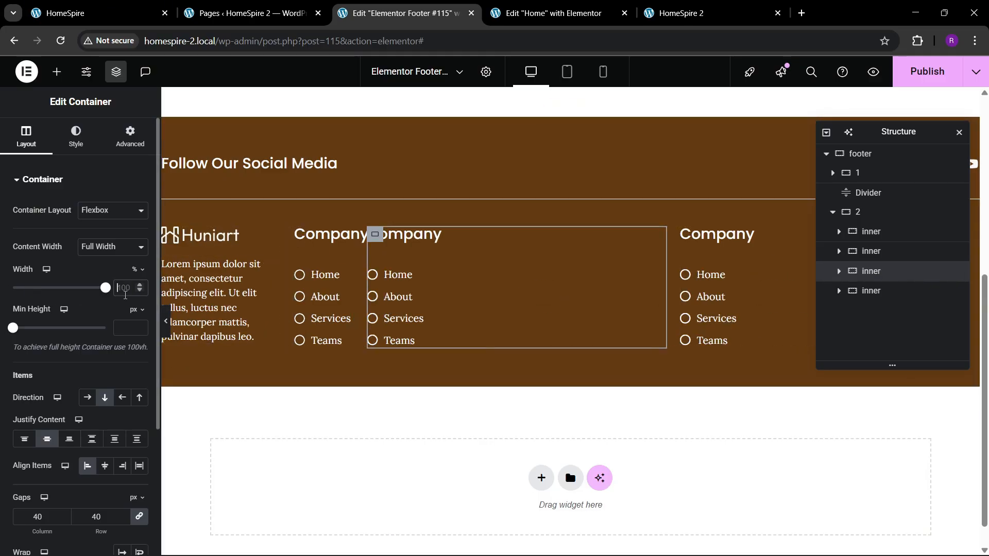
type("20")
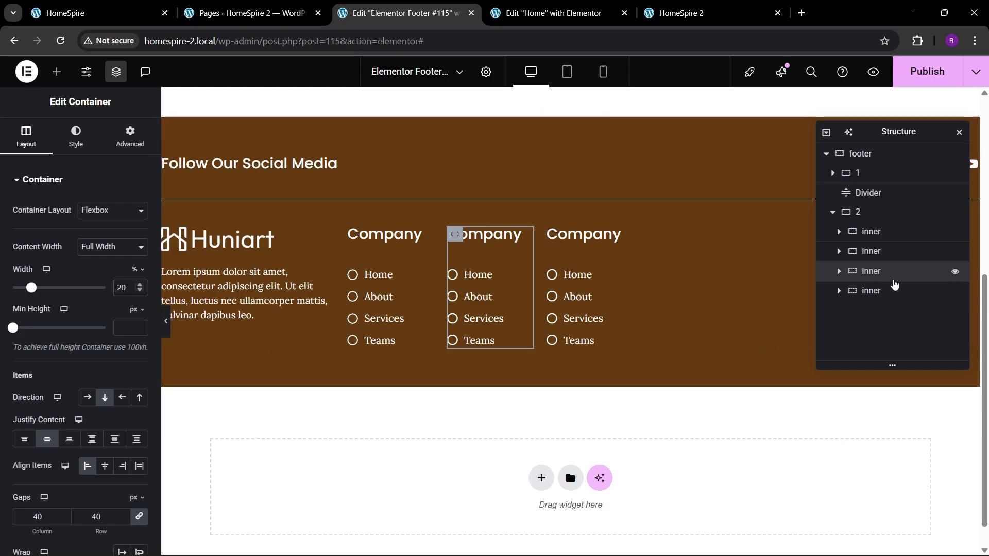
left_click(712, 323)
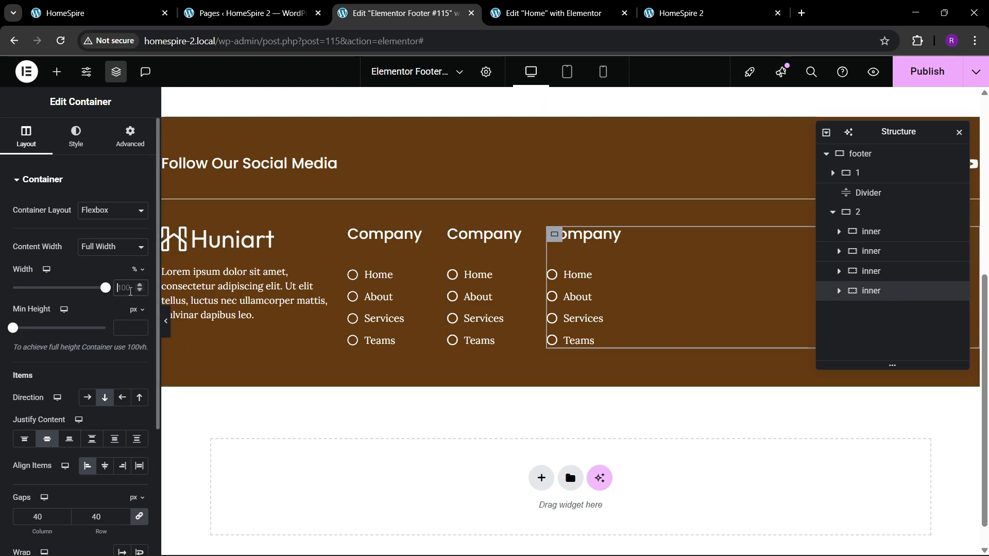
type("20")
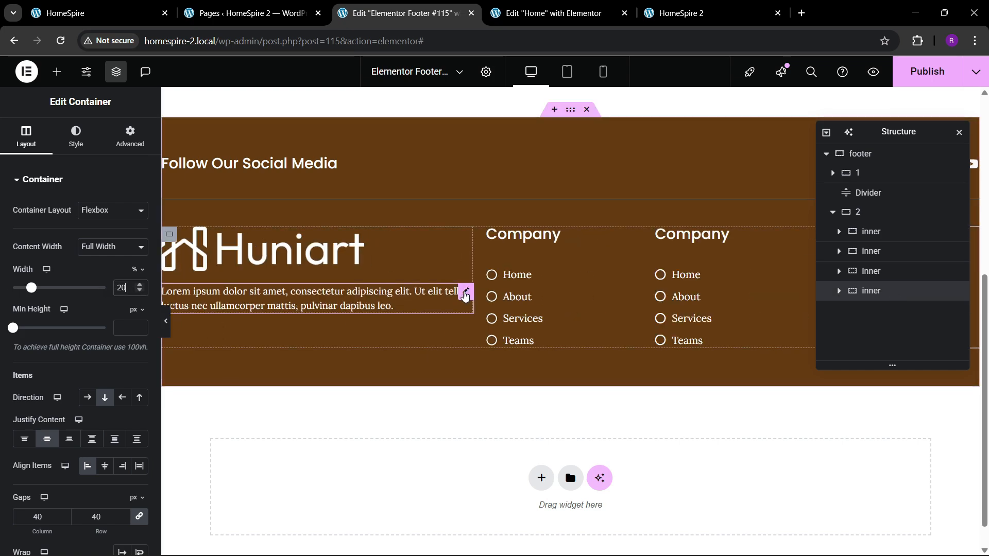
Give the text under the logo a custom width of 81%
left_click(460, 296)
left_click(77, 137)
left_click(130, 137)
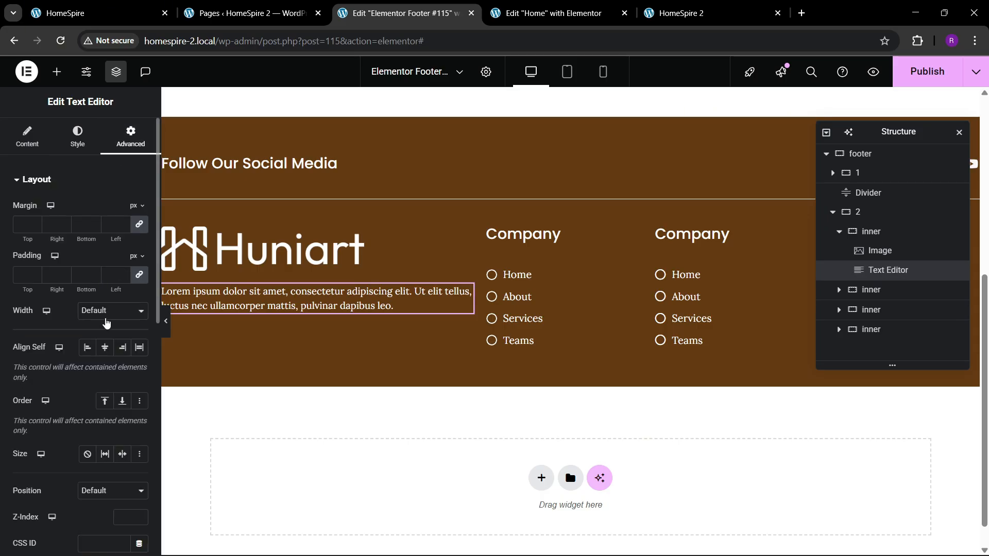
left_click(106, 318)
left_click(106, 374)
left_click_drag(11, 355, 87, 363)
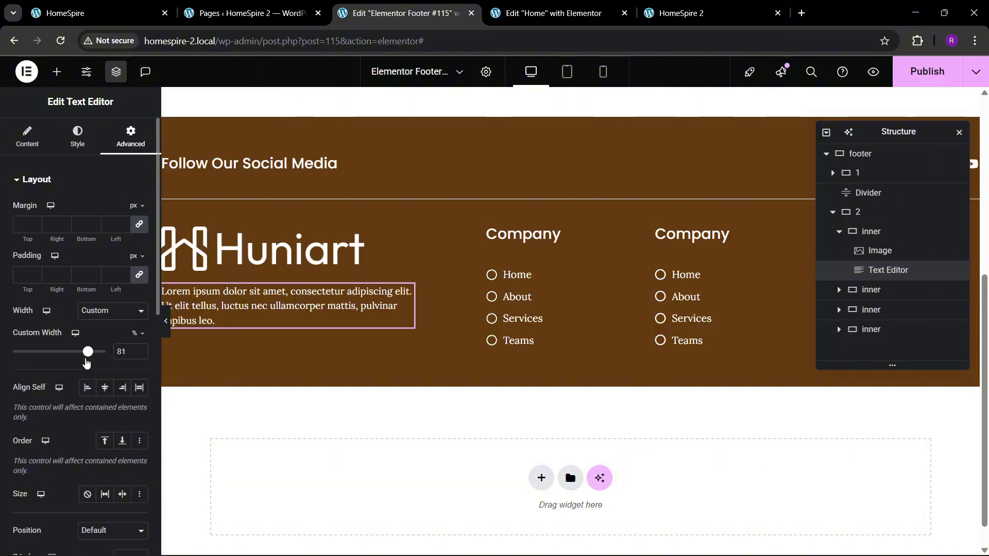
Set the logo image's custom width to 45% and publish the footer
left_click(315, 265)
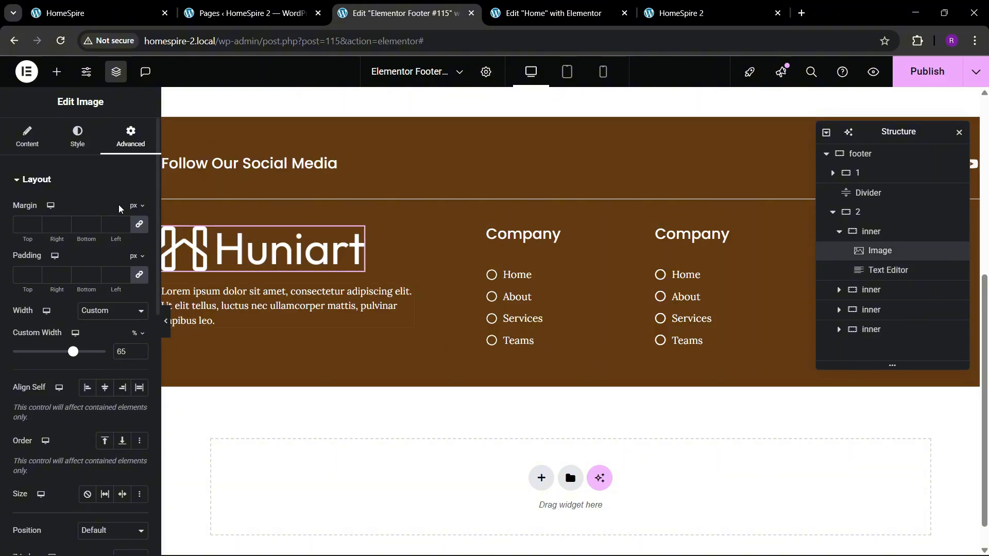
left_click_drag(138, 355, 139, 359)
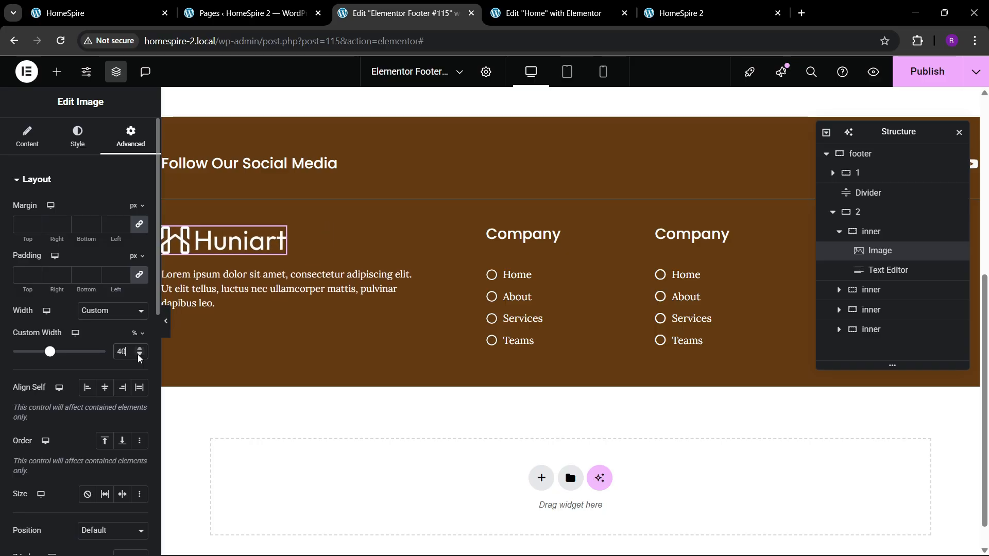
double_click(137, 349)
left_click(139, 350)
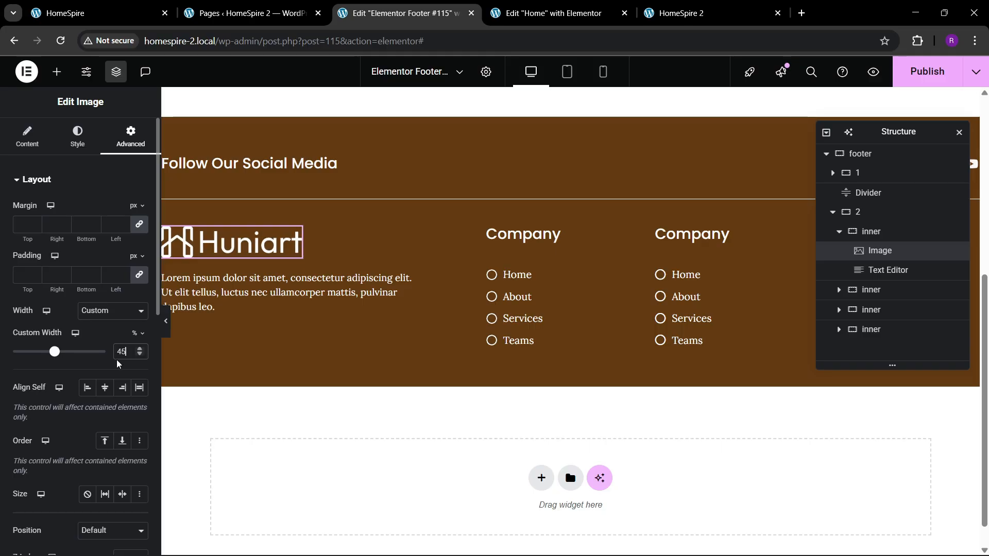
left_click(927, 71)
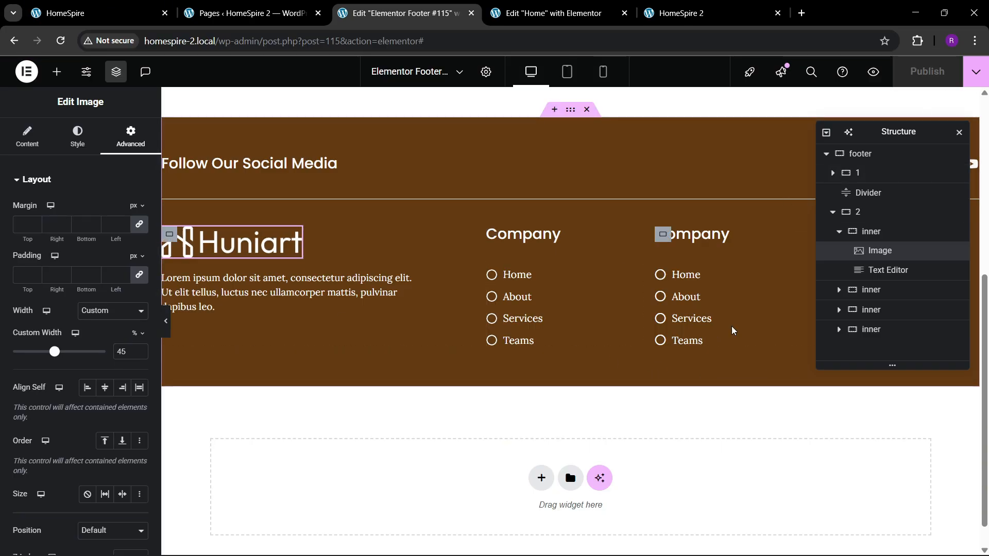
Check the reference footer, then replace the Home item's icon in the third column's list with the phone icon with sound waves
left_click(82, 13)
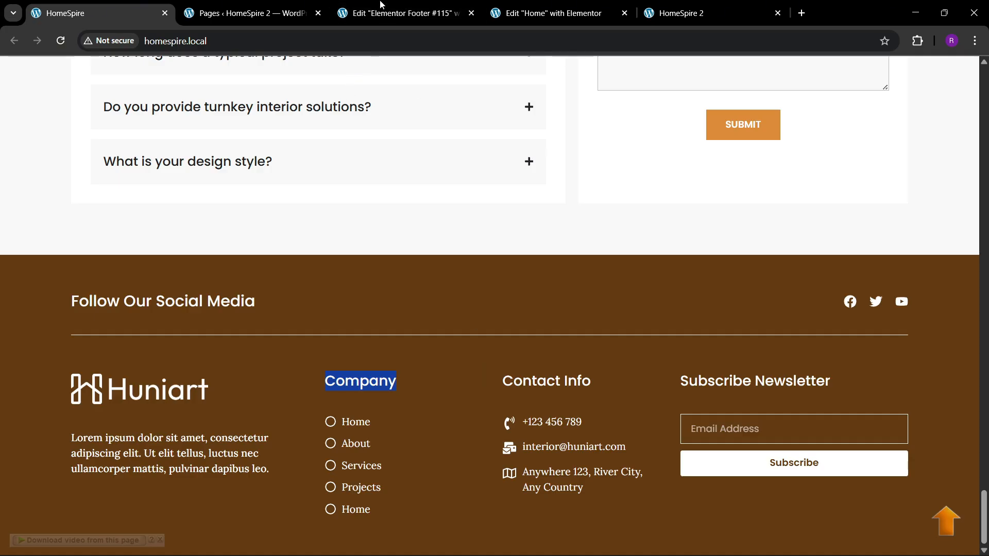
left_click(402, 11)
left_click(680, 281)
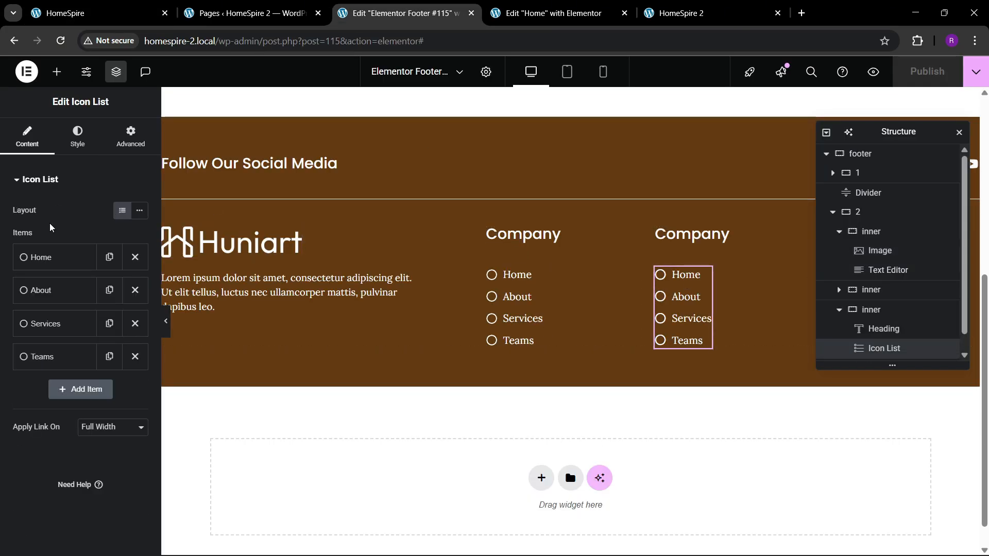
left_click(66, 264)
left_click(81, 361)
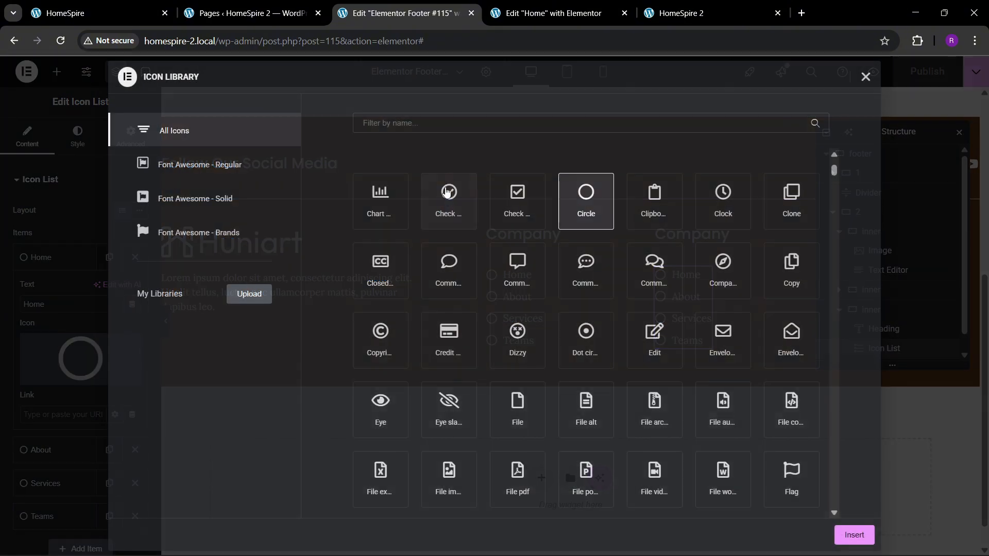
type("phone")
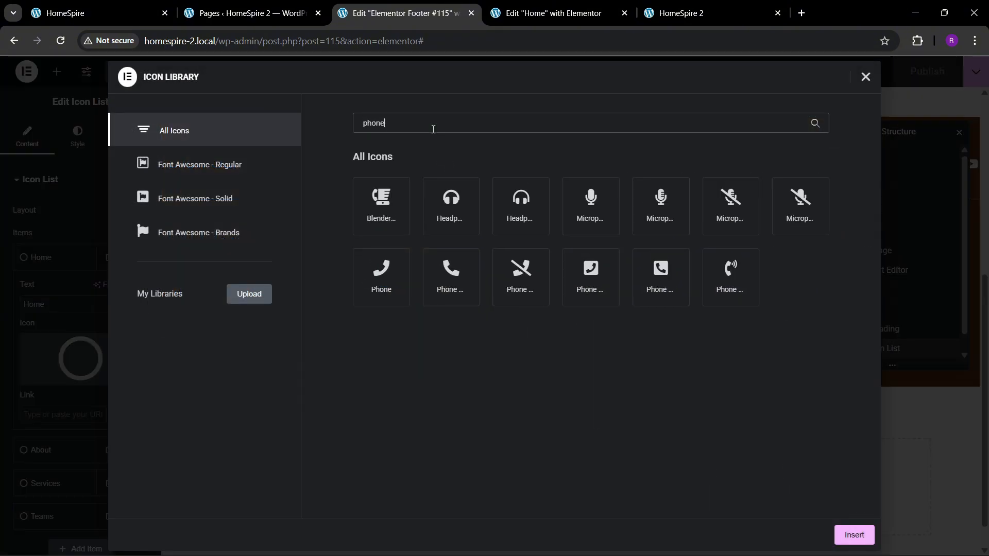
left_click(729, 277)
left_click(870, 538)
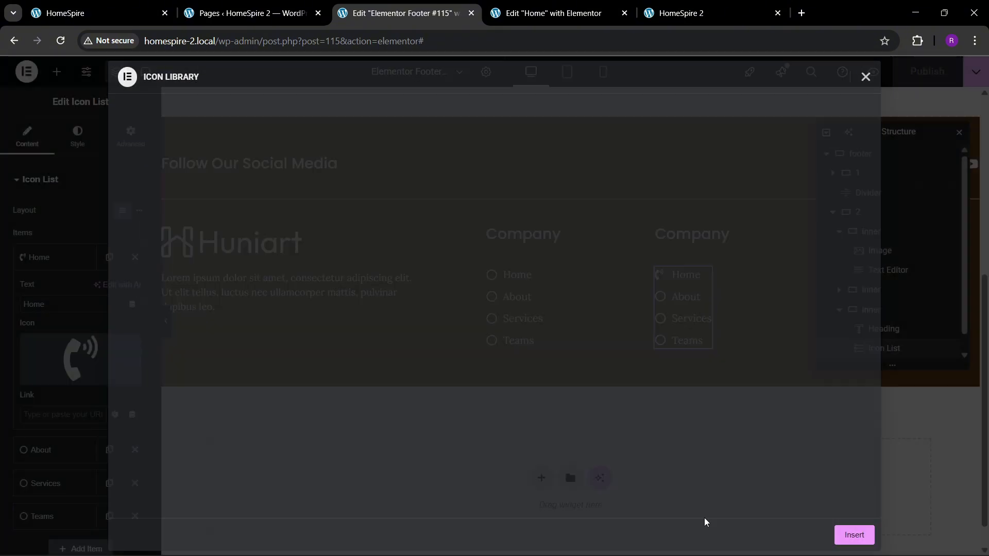
Replace the text of the phone-icon list item with the contact phone number
left_click(43, 301)
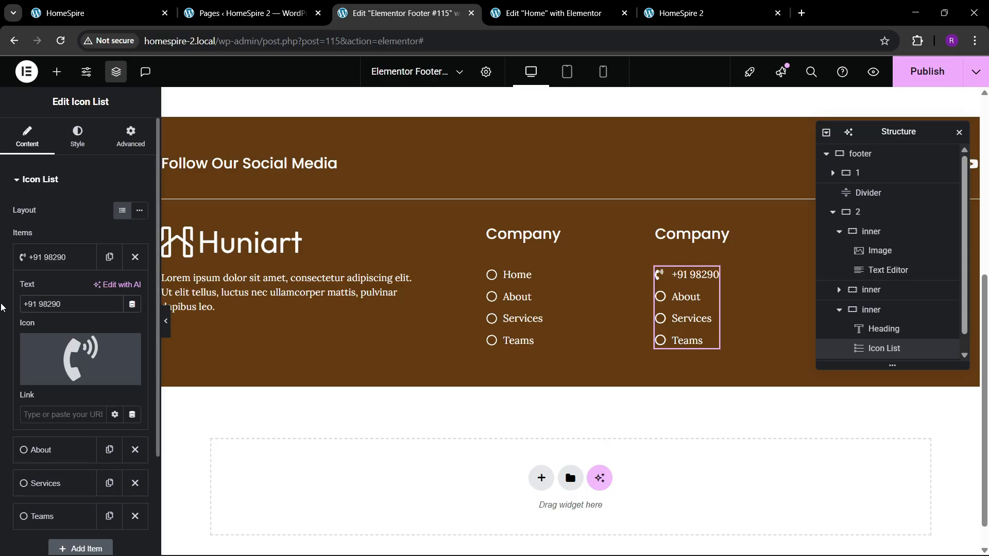
key("BackSpace")
key("BackSpace")
type("303")
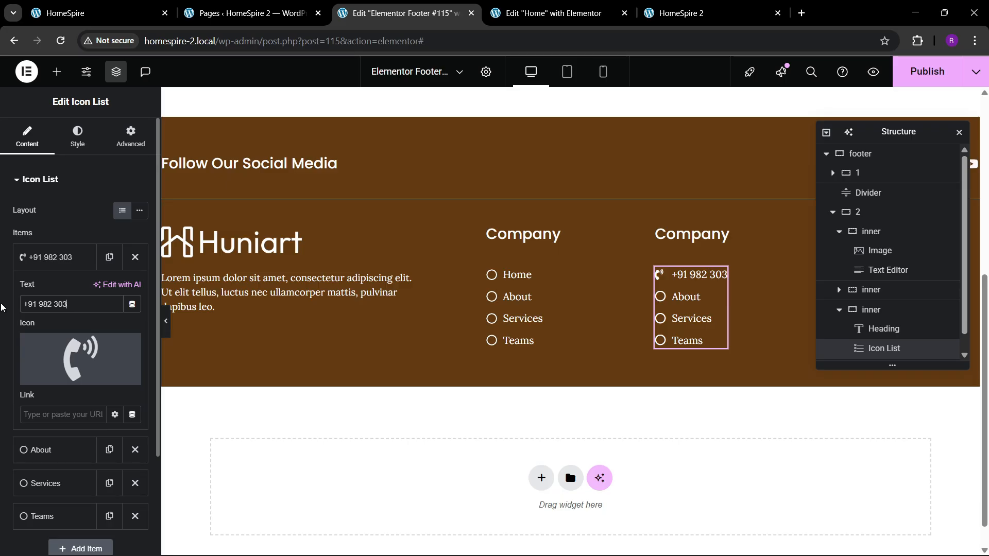
type(" 1020")
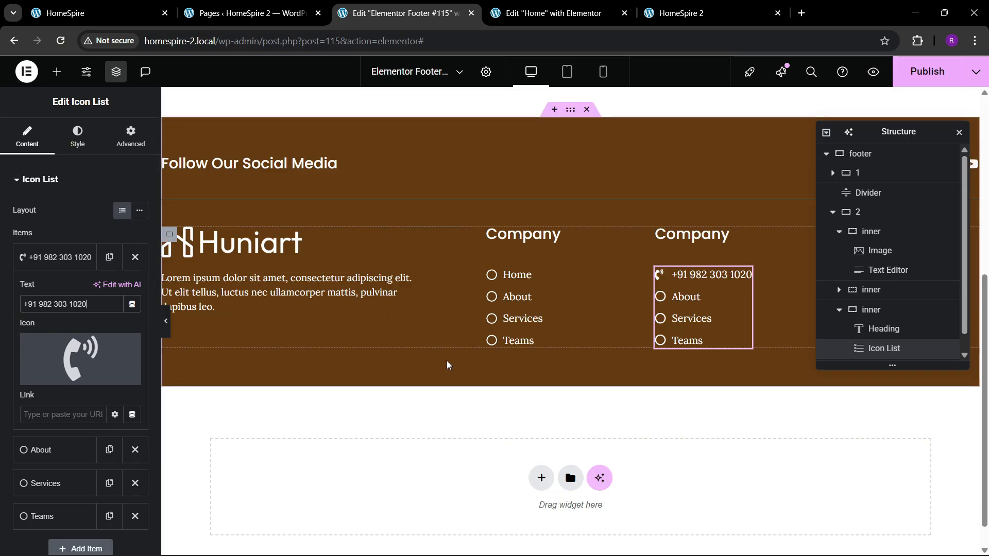
Delete the About, Services and Teams items from the third column's icon list and duplicate the phone number item twice
left_click(81, 259)
left_click(134, 290)
left_click(134, 290)
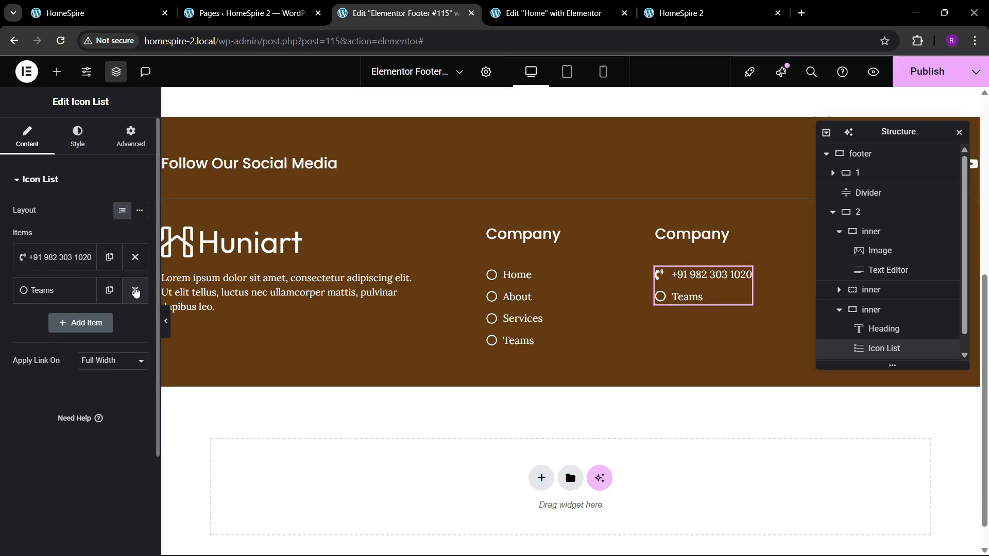
left_click(134, 290)
left_click(109, 257)
left_click(109, 290)
Change the second contact list item's icon to the open envelope with text lines and replace its text with the contact e-mail address
left_click(62, 290)
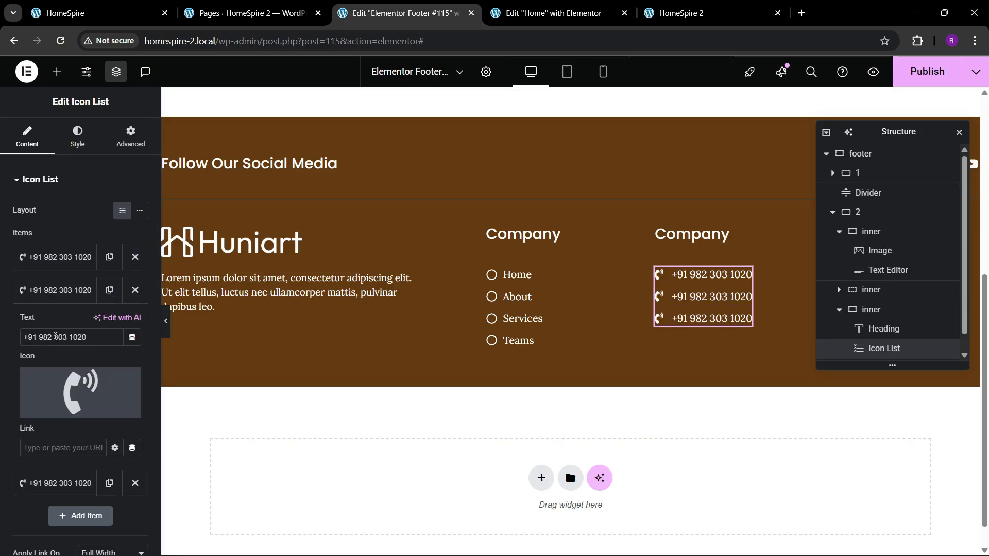
left_click(49, 406)
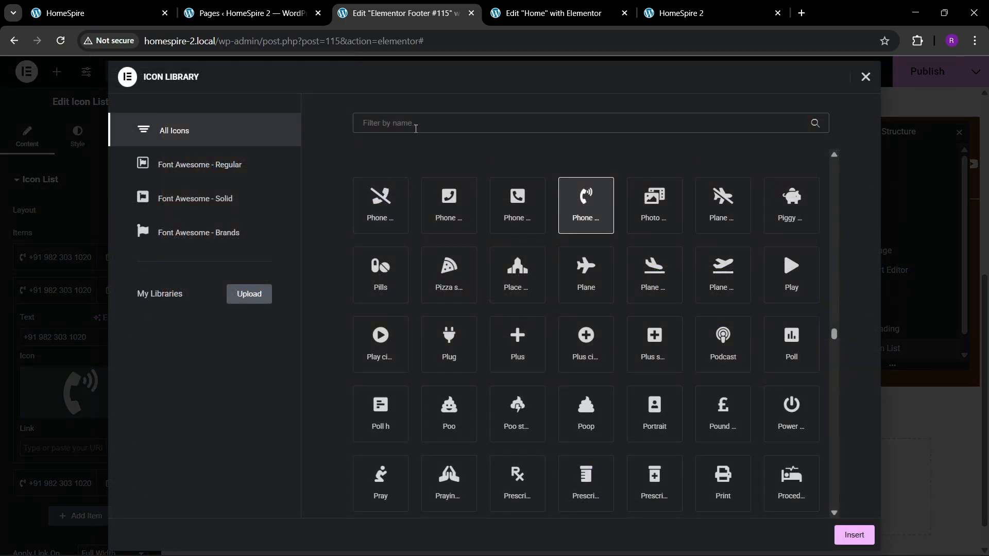
left_click(83, 13)
left_click(402, 13)
left_click(440, 129)
type("mess")
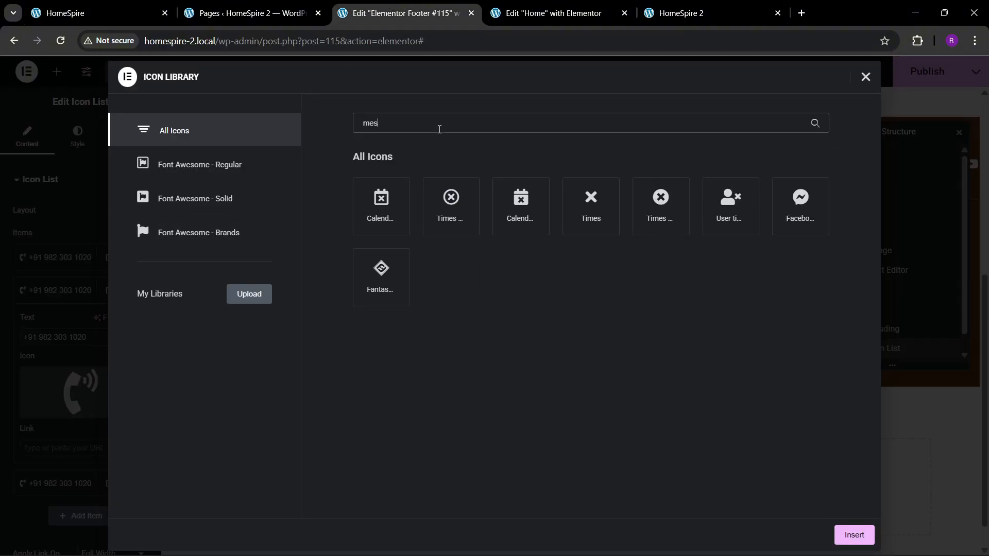
key("BackSpace")
key("BackSpace")
key("BackSpace")
key("BackSpace")
type("env")
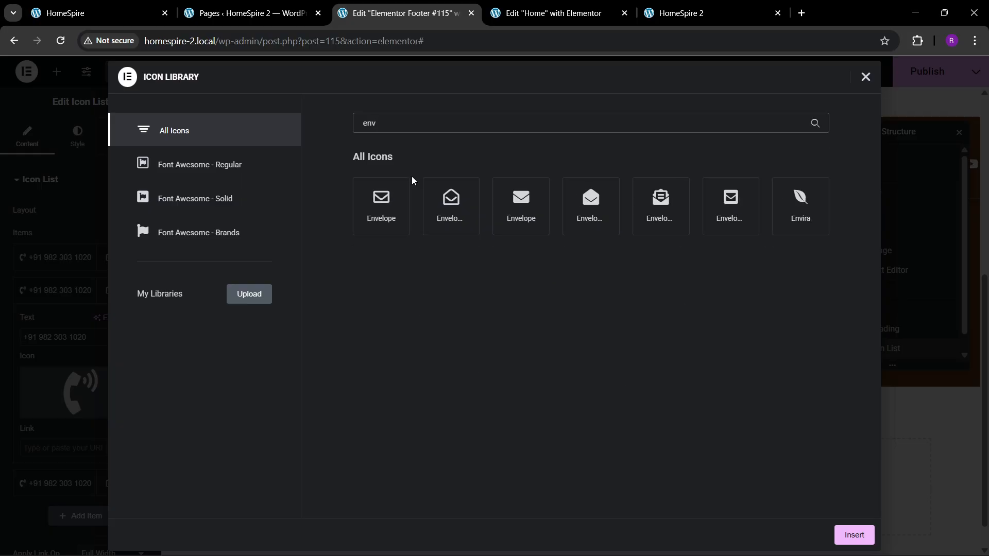
left_click(684, 211)
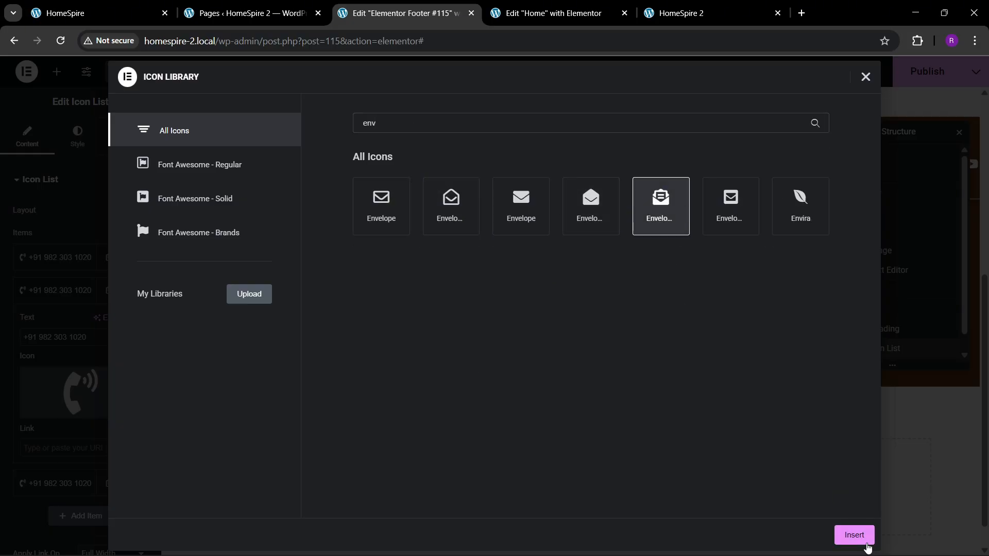
left_click(860, 535)
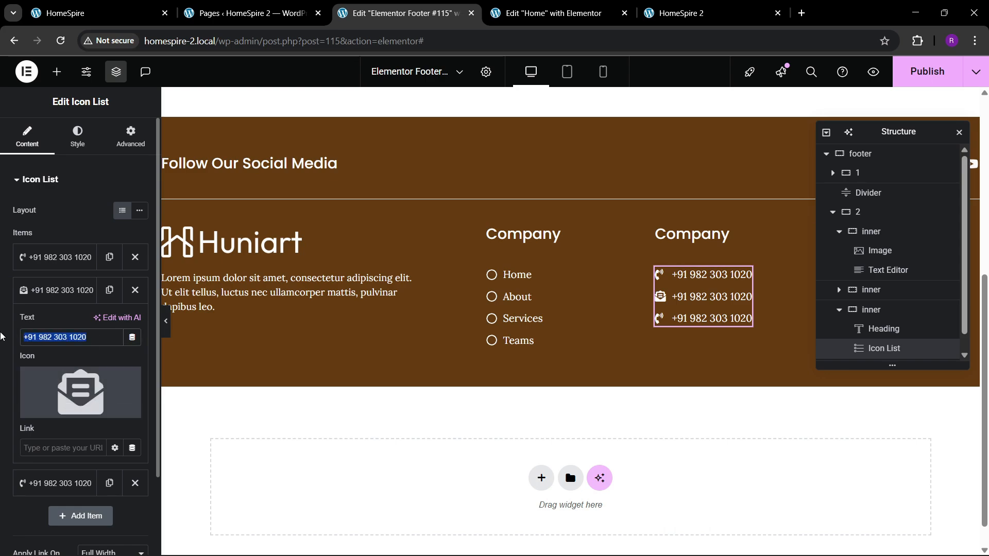
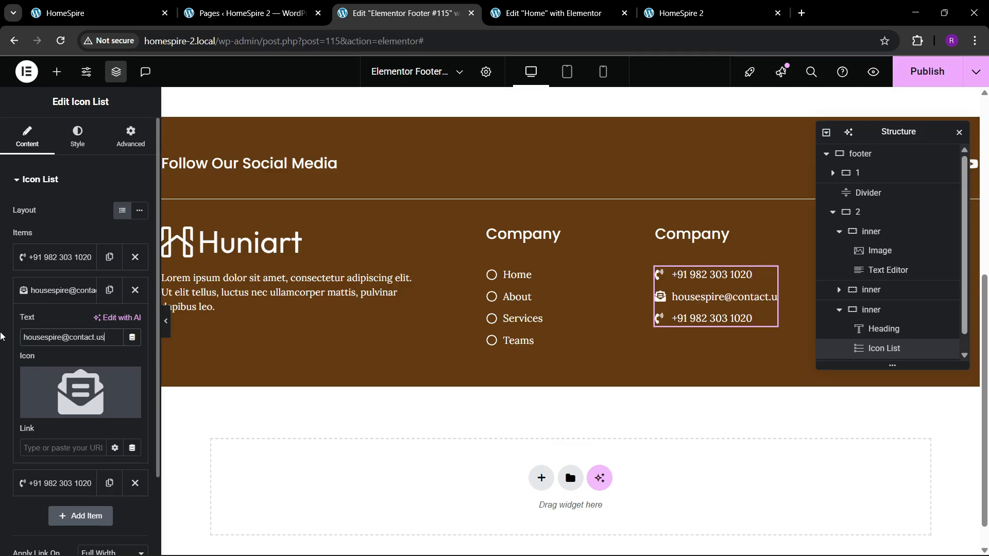
left_click(54, 290)
Replace the third contact list item's icon with the map marker that has a hole in it
left_click(54, 323)
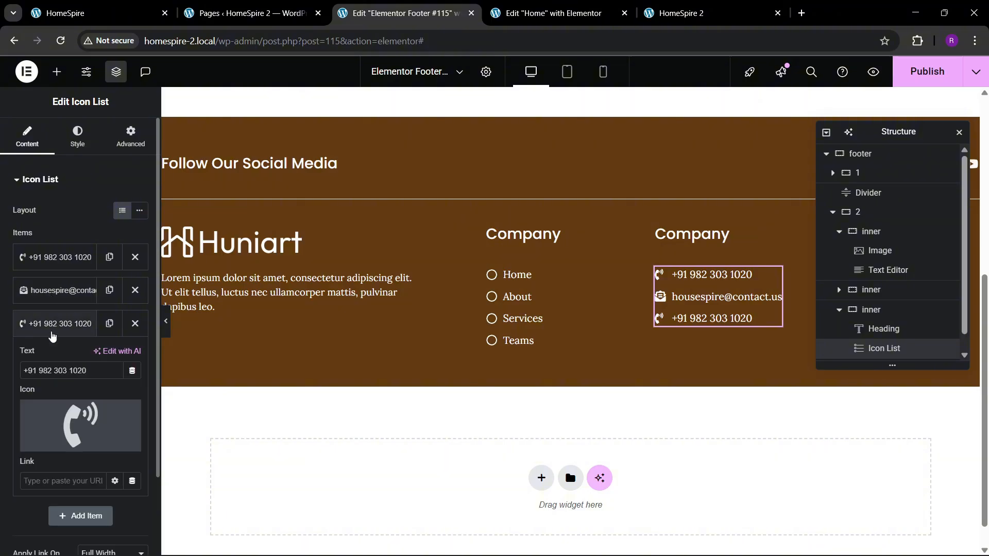
mouse_move(49, 407)
left_click(49, 443)
left_click(430, 123)
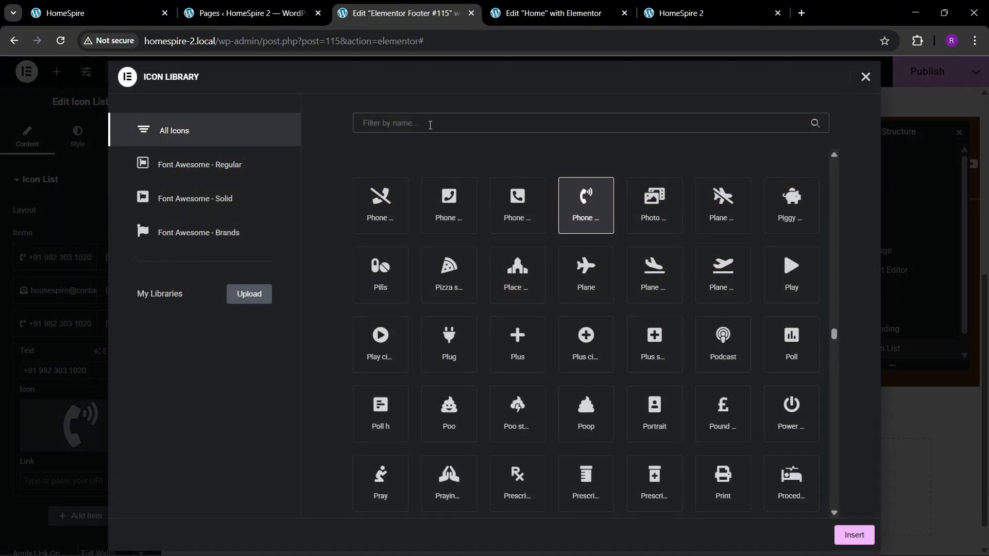
type("map")
left_click(730, 204)
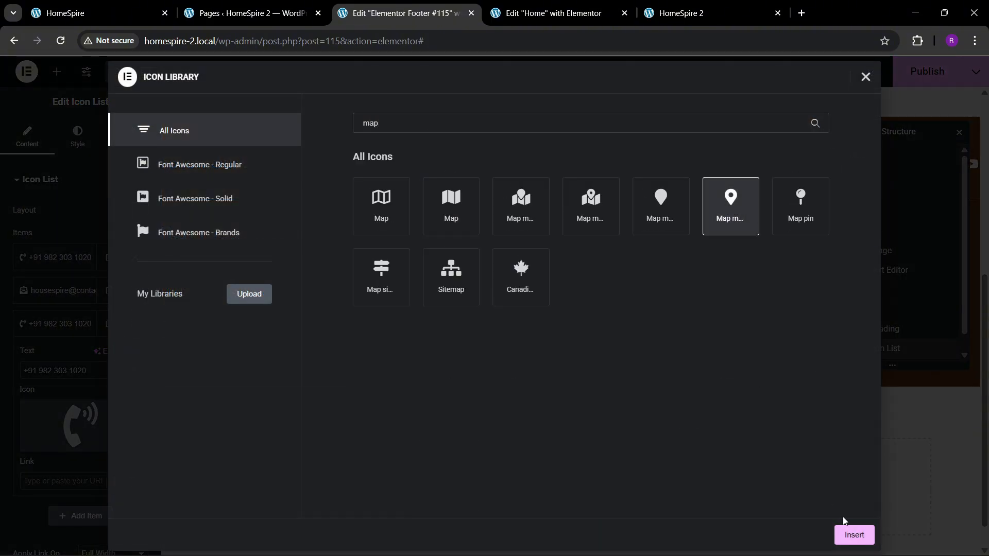
left_click(847, 531)
Copy the placeholder address from the reference footer into the map-marker list item's text
left_click(98, 13)
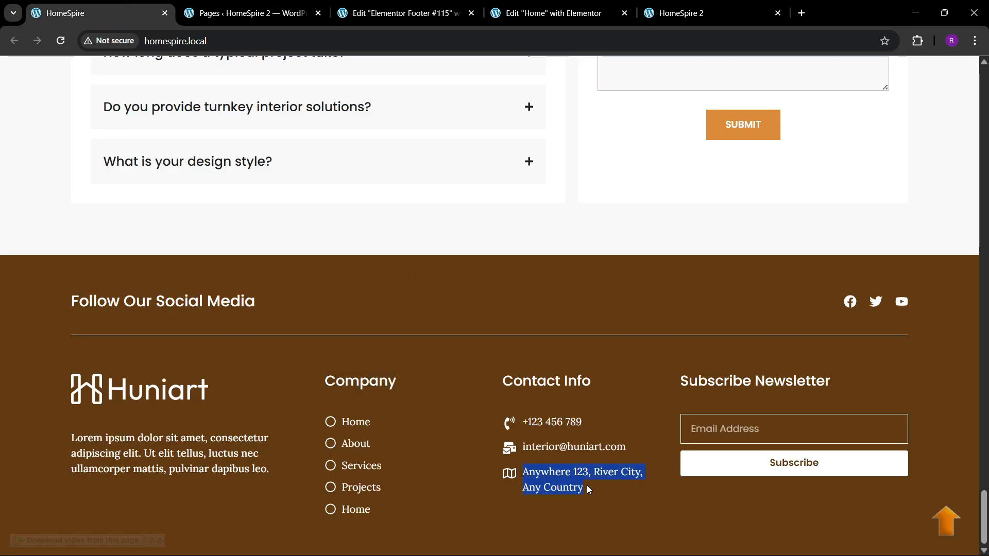
left_click(402, 12)
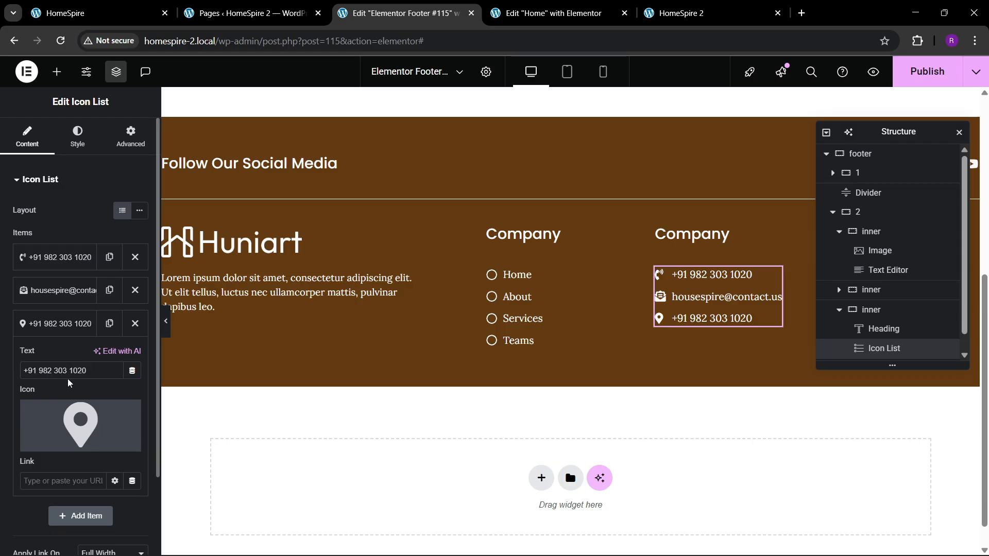
key("ctrl+a")
type("Anywhere 123, River City, Any Country")
left_click(57, 324)
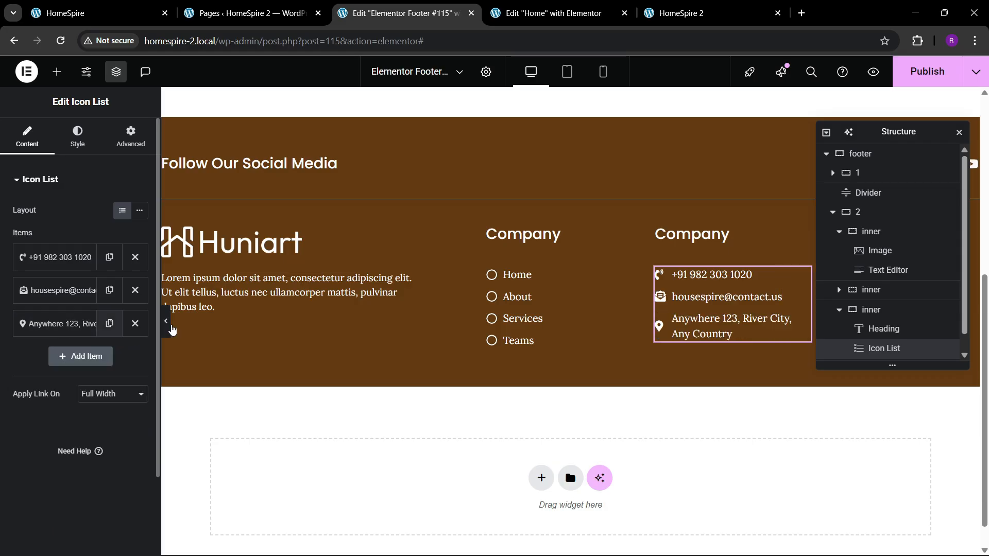
Change the heading above the contact list to "Contact Info", as in the reference footer
left_click_drag(878, 135, 464, 211)
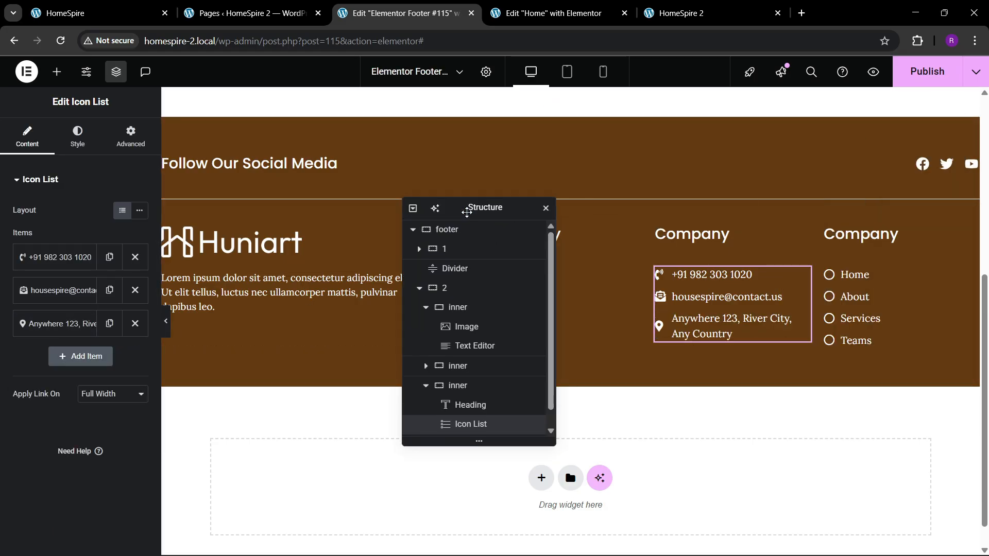
left_click(107, 6)
left_click(399, 13)
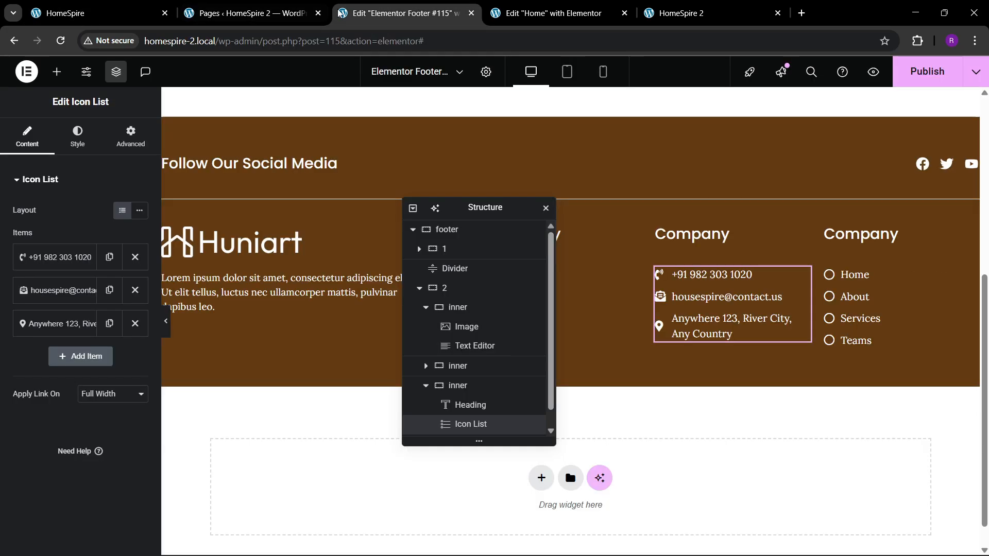
left_click(692, 234)
left_click_drag(50, 226, 1, 226)
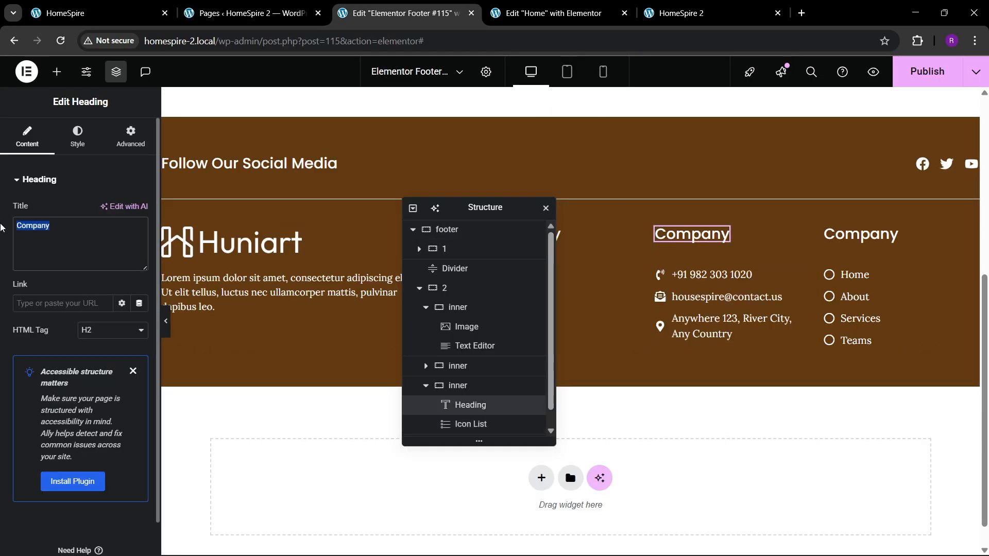
type("c")
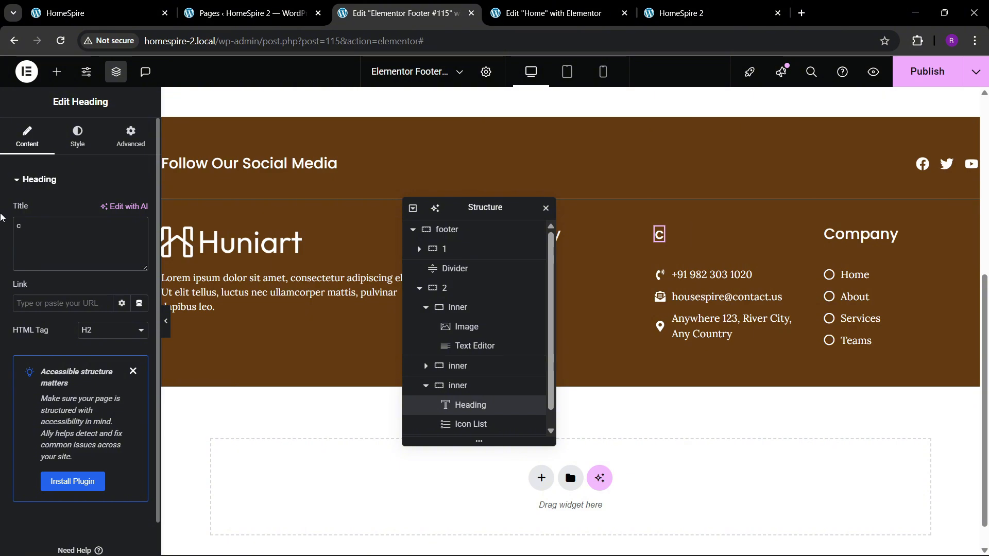
key("BackSpace")
type("Contact Info")
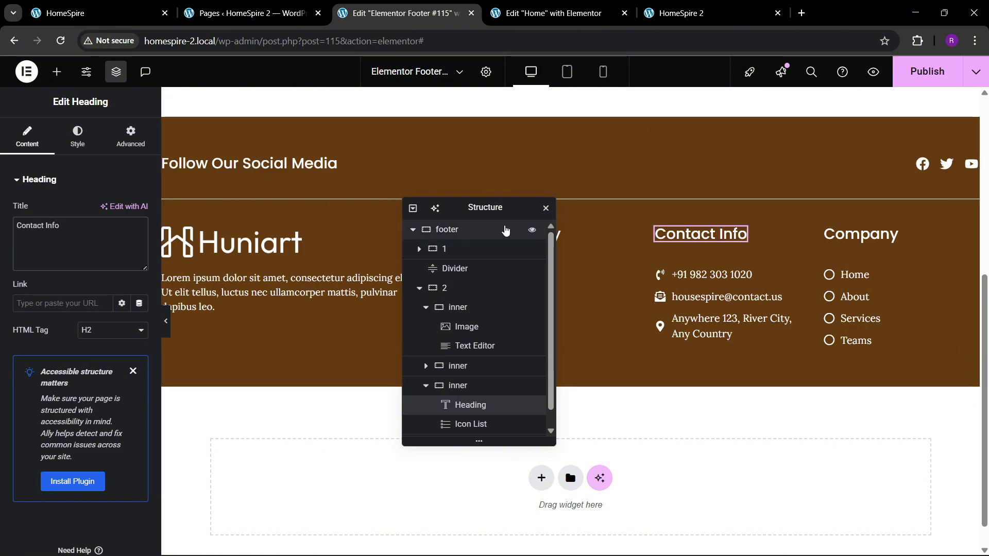
Set the column and row gaps of container 2, which holds the footer columns, to 50 px
left_click_drag(485, 210, 399, 218)
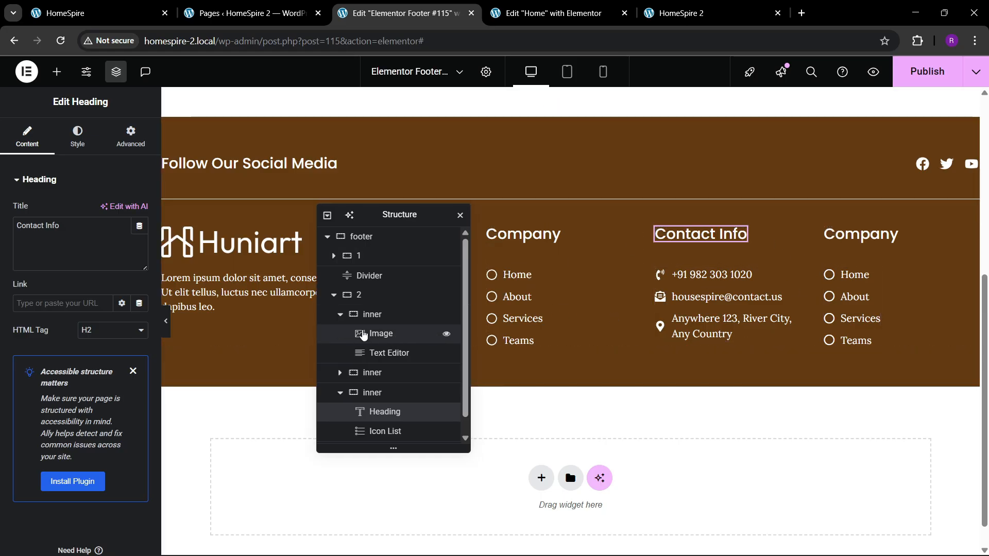
left_click(379, 295)
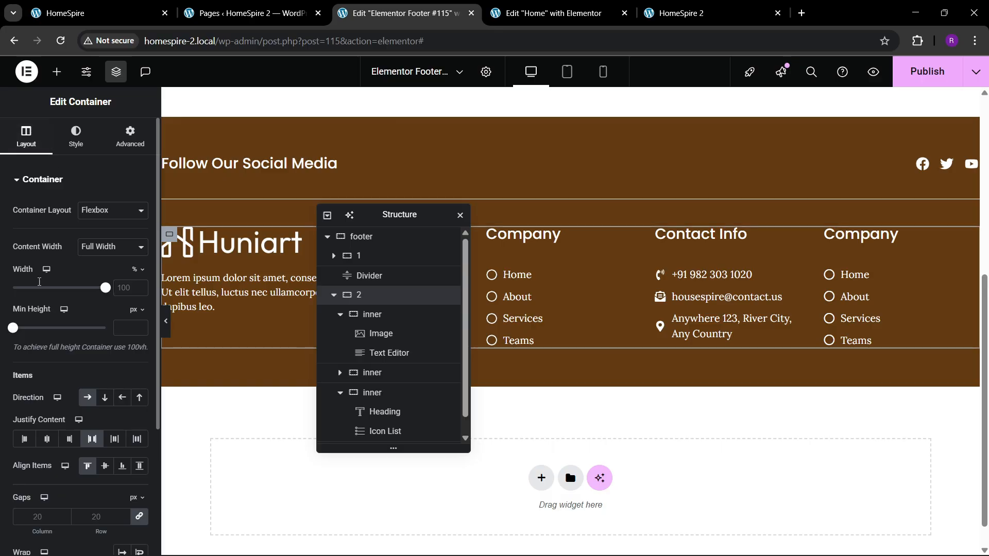
scroll(88, 380, "down", 2)
left_click(93, 382)
type("50")
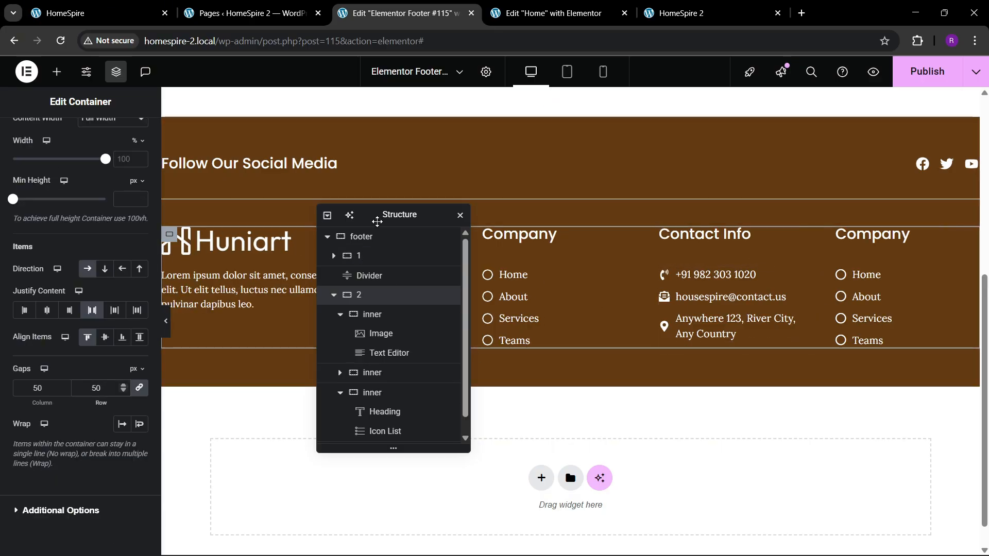
Set the custom width of the text under the logo to 90%
left_click_drag(379, 216, 670, 194)
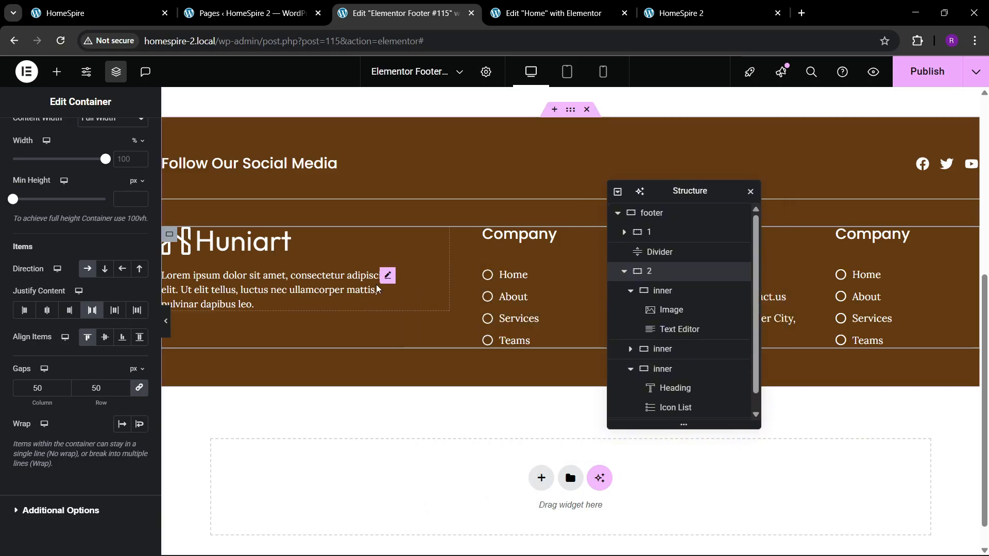
left_click(389, 277)
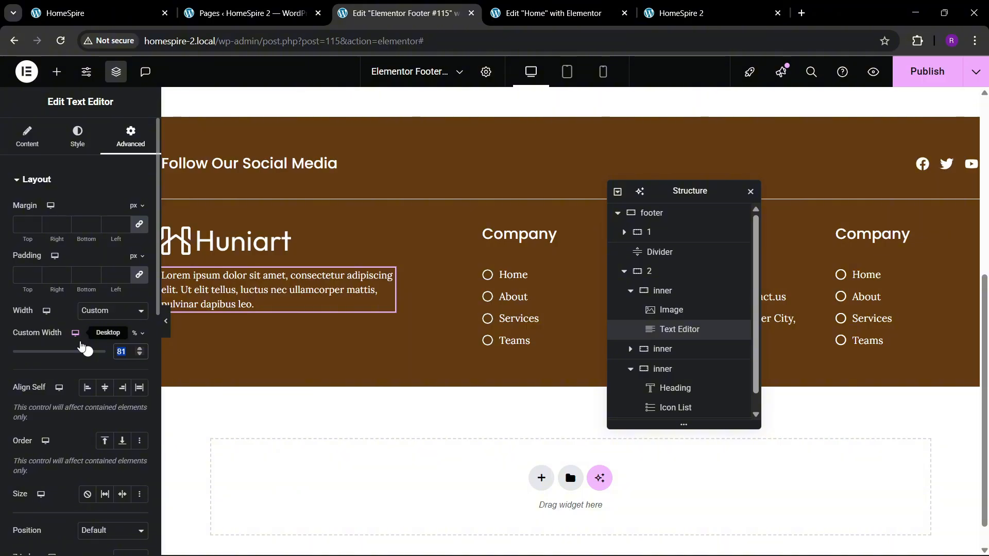
type("90")
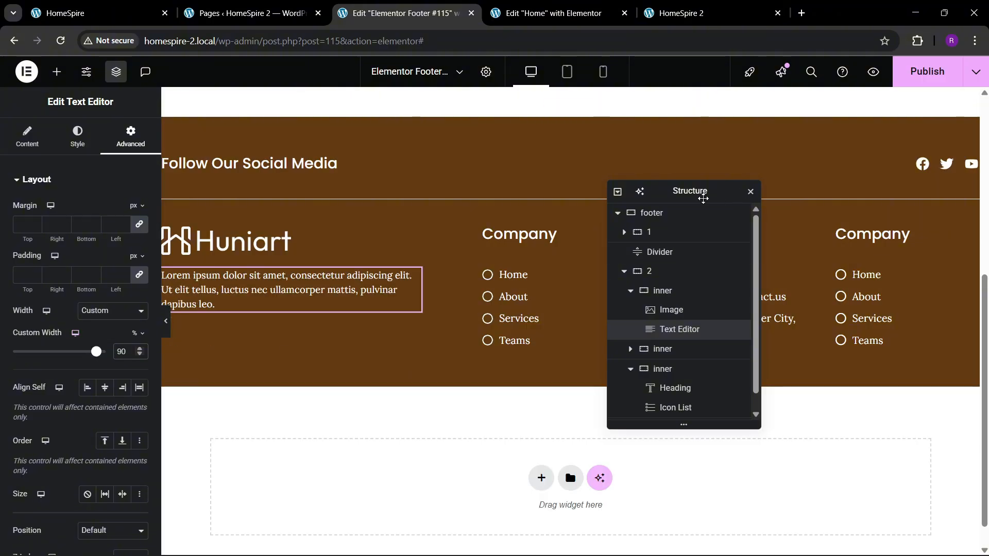
Change the last column's heading to "Subscribe Newsletter", checking the wording in the reference footer
left_click_drag(702, 191, 427, 181)
left_click(908, 245)
left_click_drag(109, 252, 3, 224)
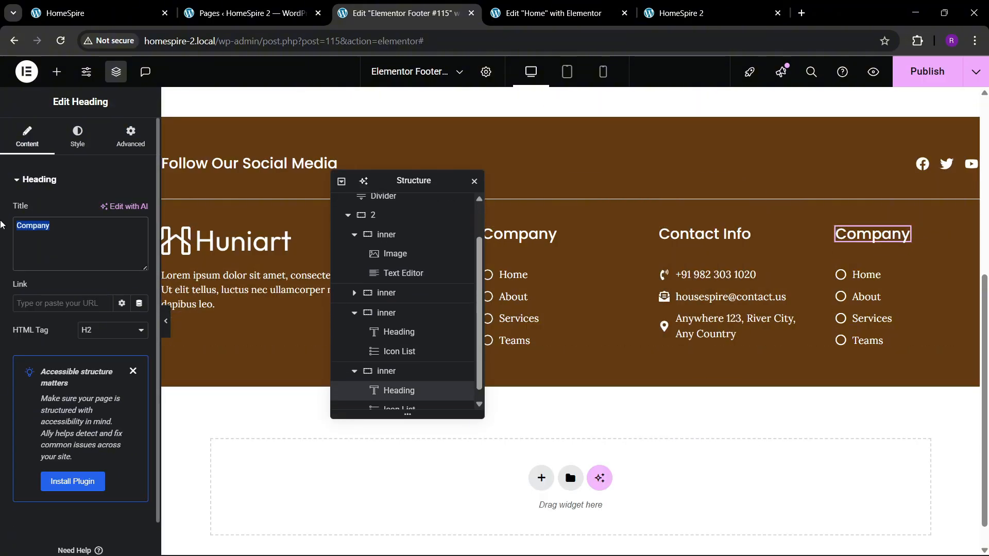
type("S")
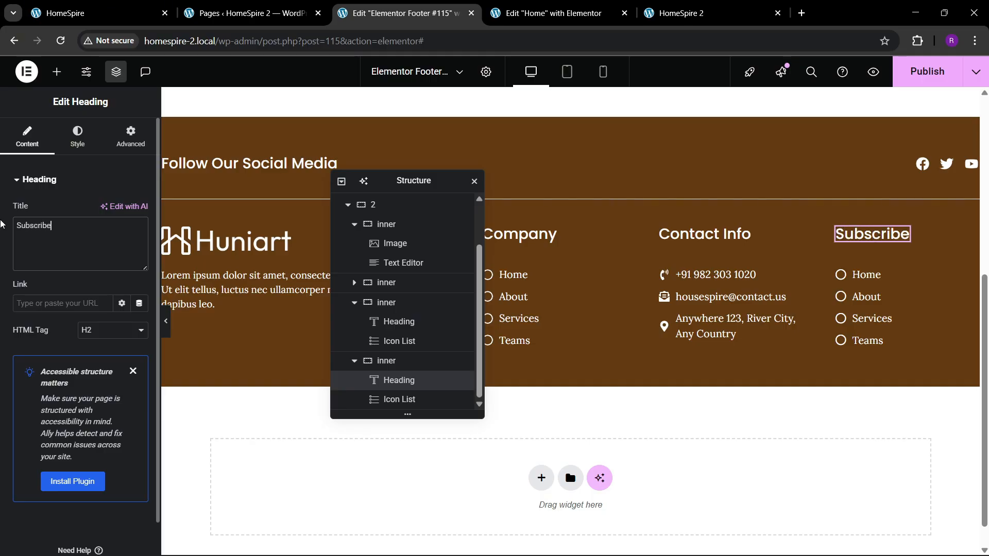
type("ubscribe")
left_click(103, 12)
left_click(396, 13)
type("Newsletter")
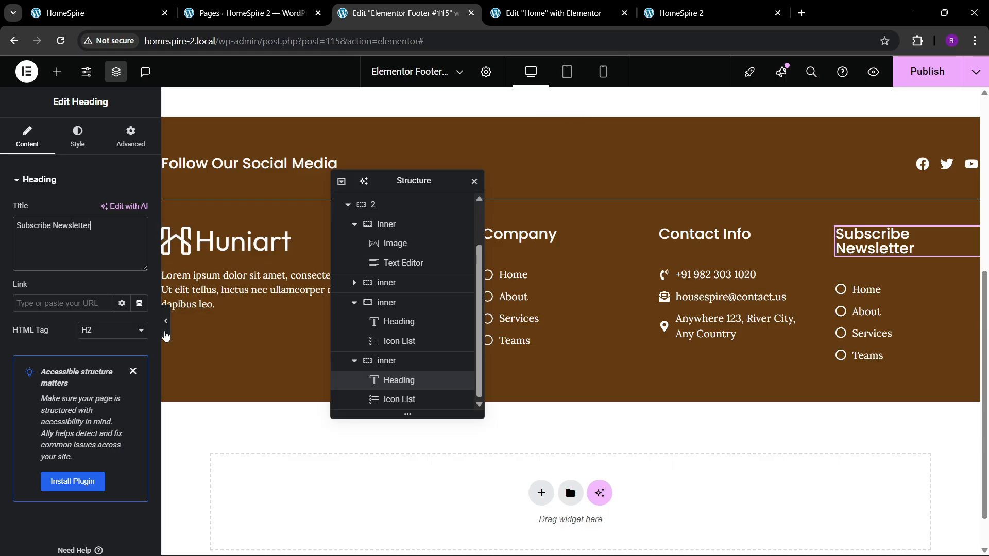
Compare the footer's full-width layout with the reference footer and inspect the layout settings of the footer container and container 1
left_click(166, 328)
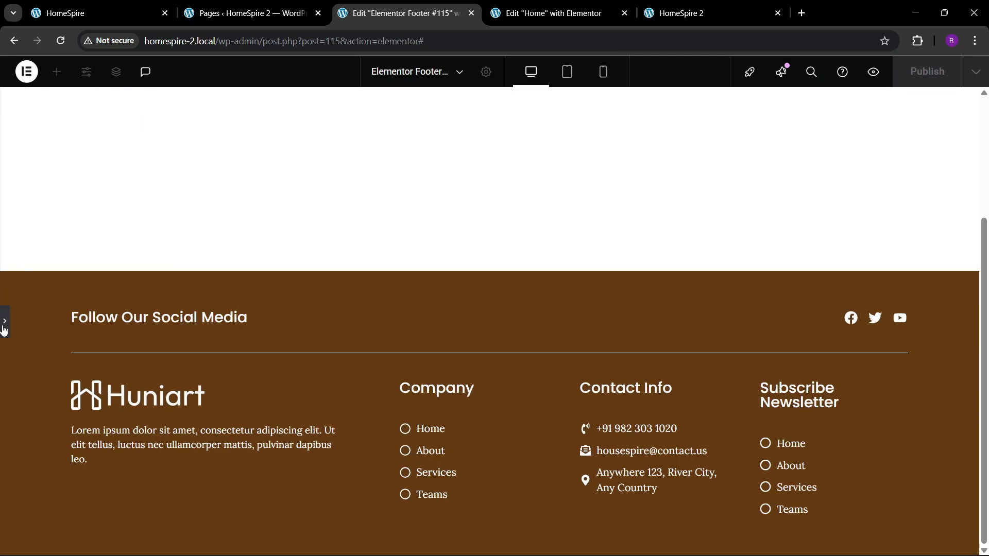
left_click(4, 324)
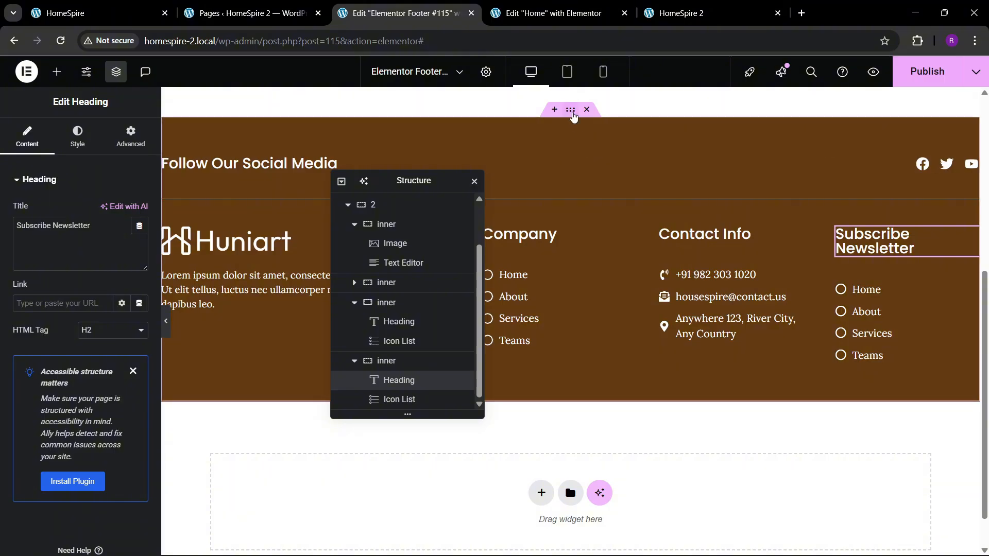
left_click(572, 113)
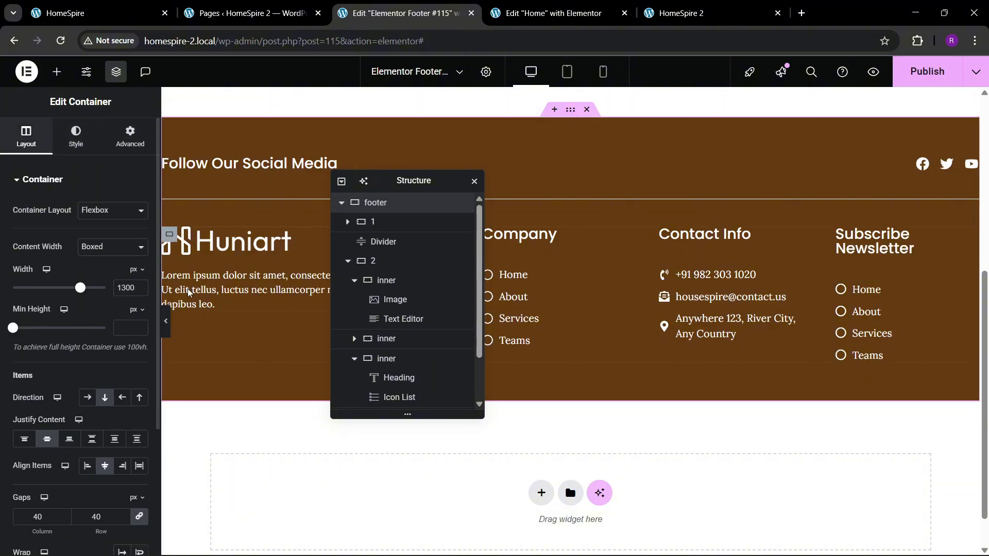
left_click(166, 324)
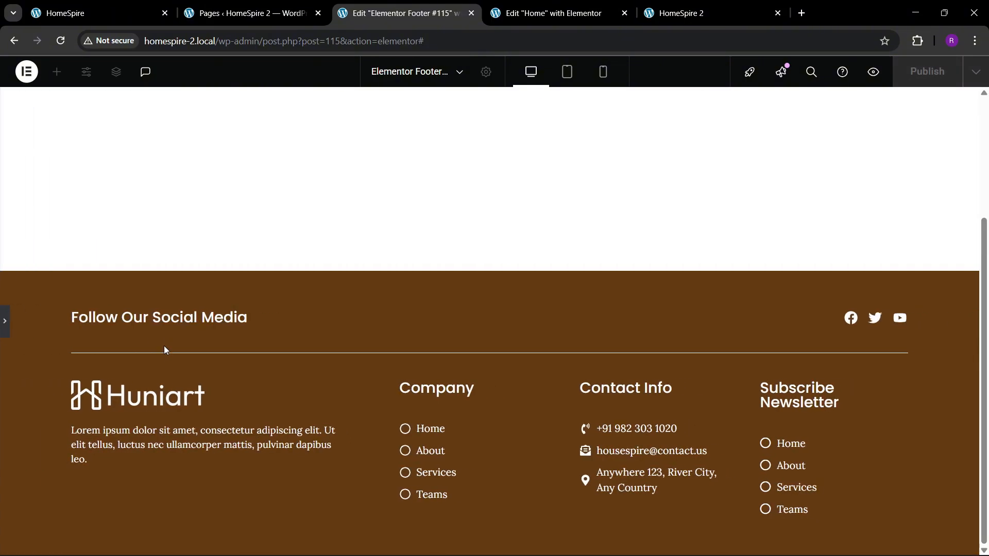
left_click(80, 4)
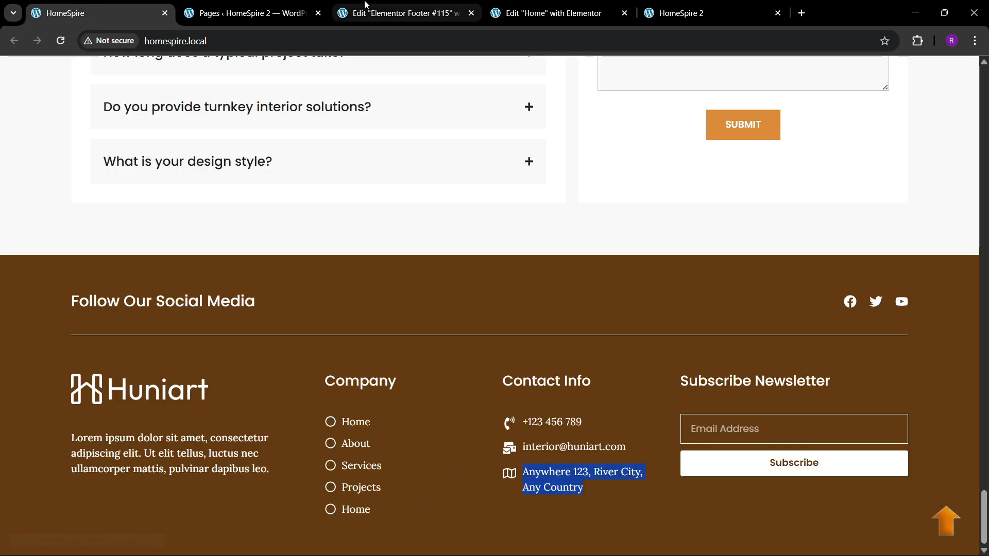
left_click(384, 7)
left_click(5, 321)
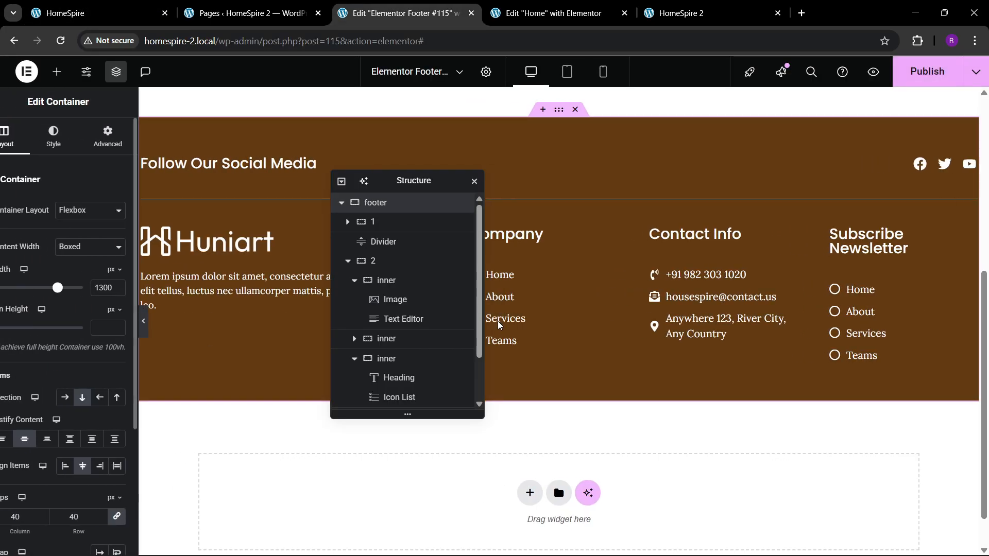
left_click(373, 222)
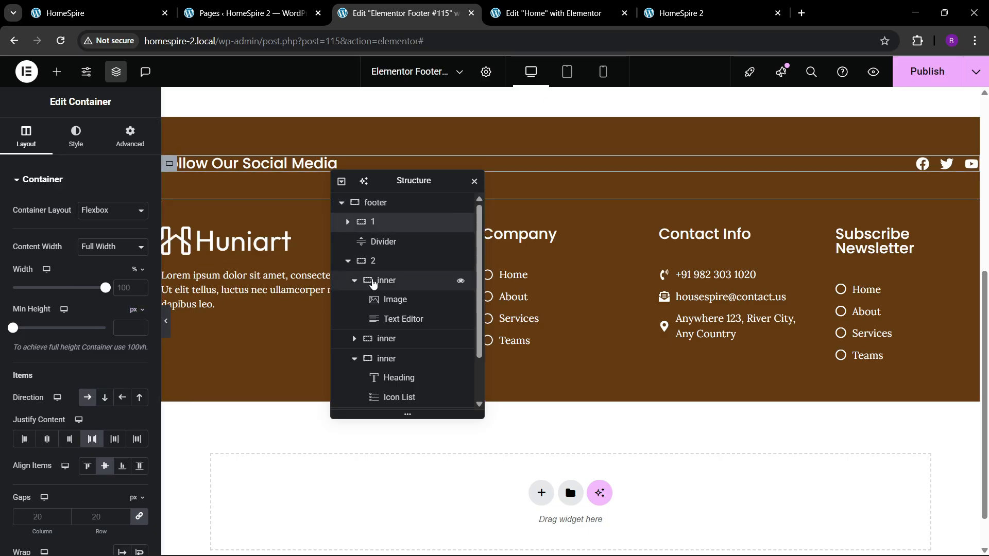
Set the width of the logo column and the Subscribe Newsletter column to 30% each, and preview the footer at full width
left_click(369, 280)
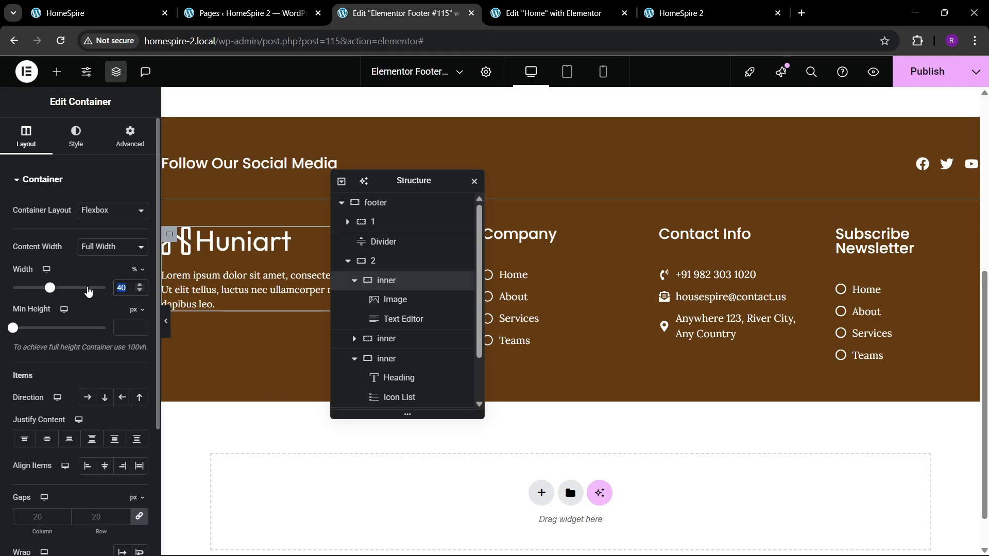
type("30")
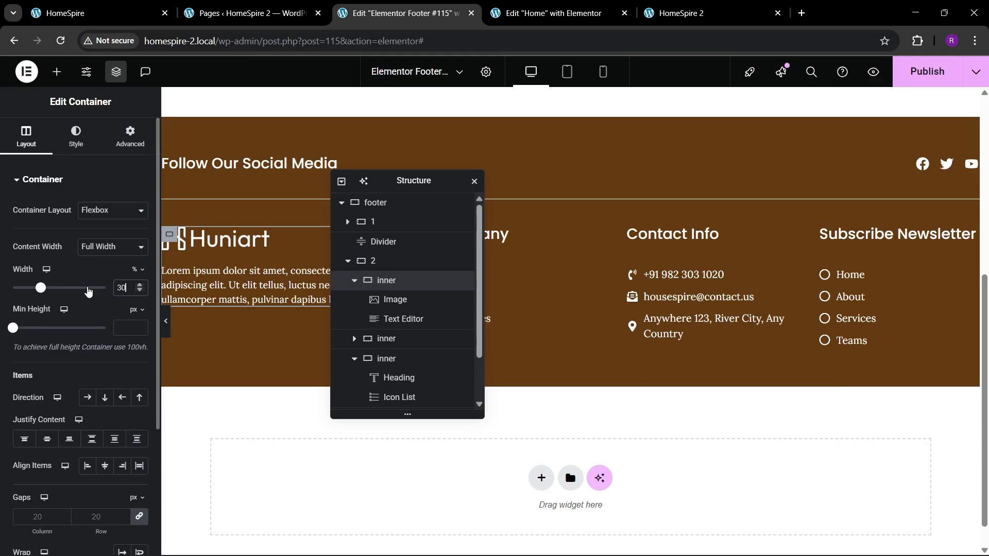
scroll(387, 344, "down", 2)
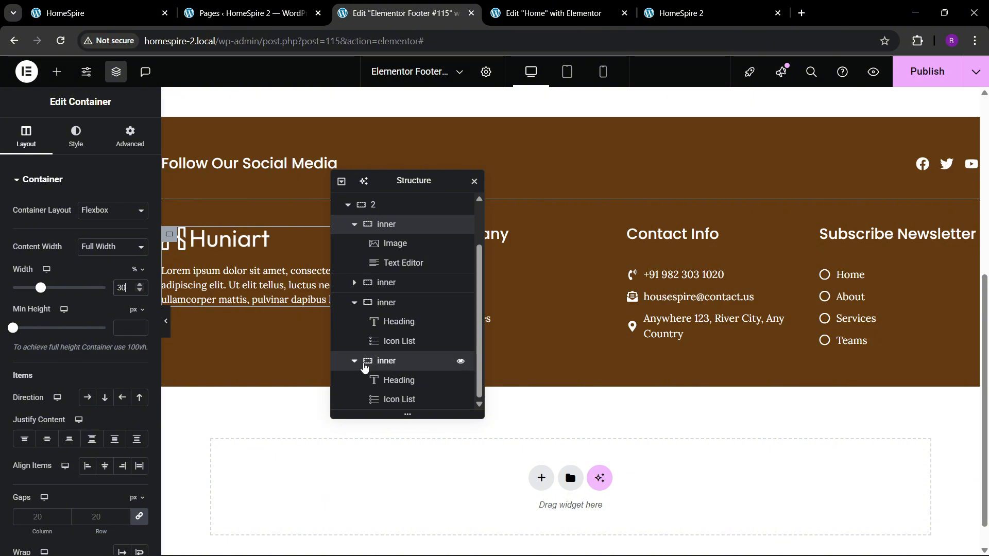
left_click(366, 360)
type("30")
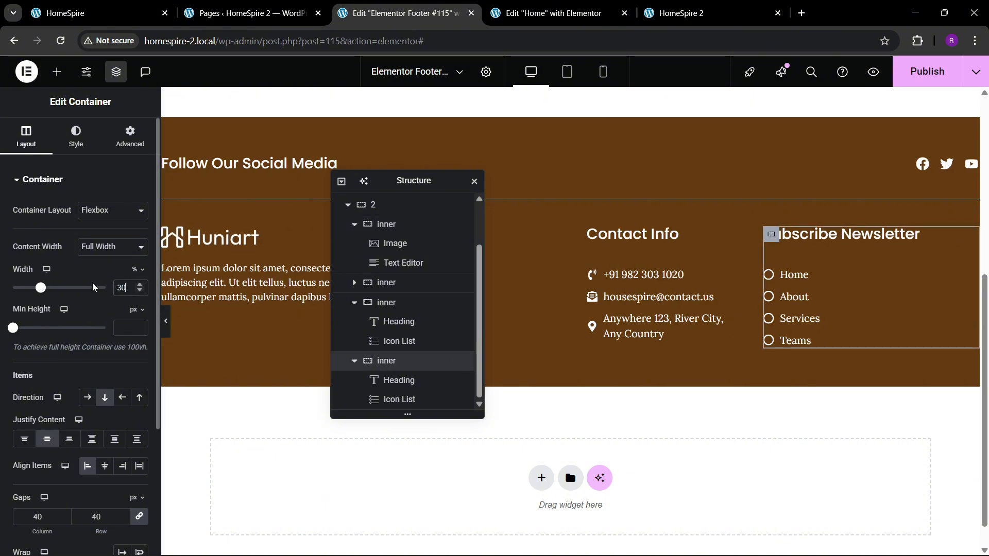
left_click(167, 323)
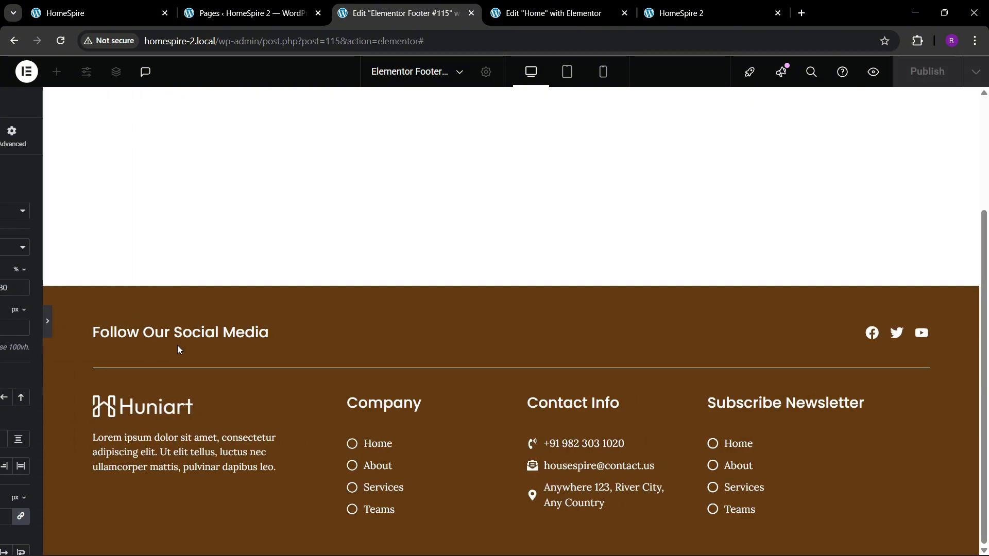
left_click(7, 339)
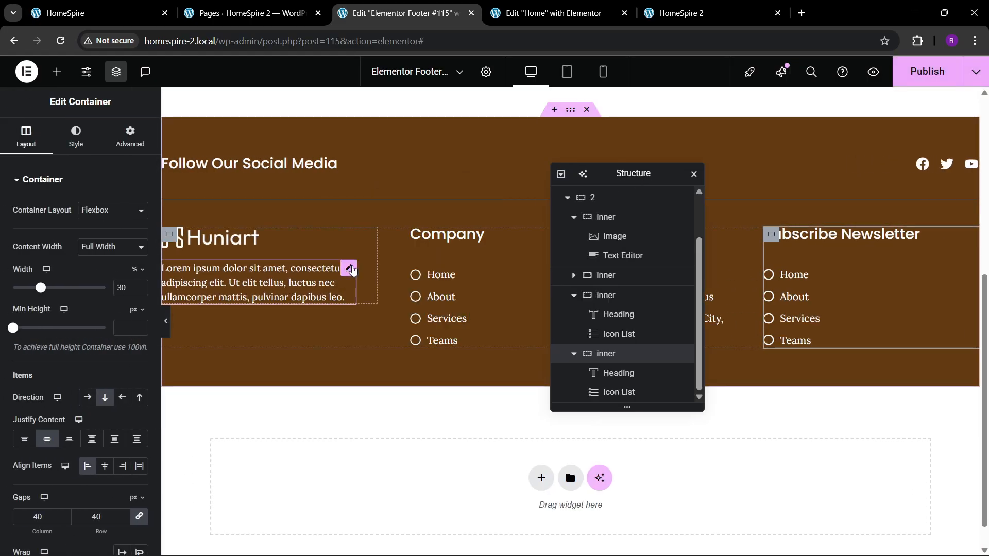
Set the width of the text under the logo to Full Width (100%)
left_click(350, 269)
left_click(111, 311)
left_click(95, 335)
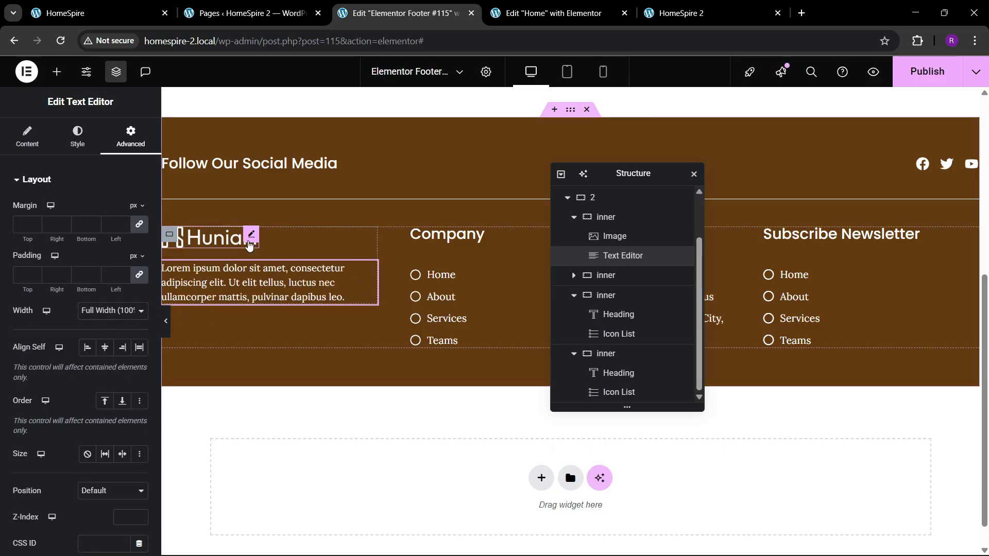
Set the custom width of the footer logo image to 60%
left_click(187, 246)
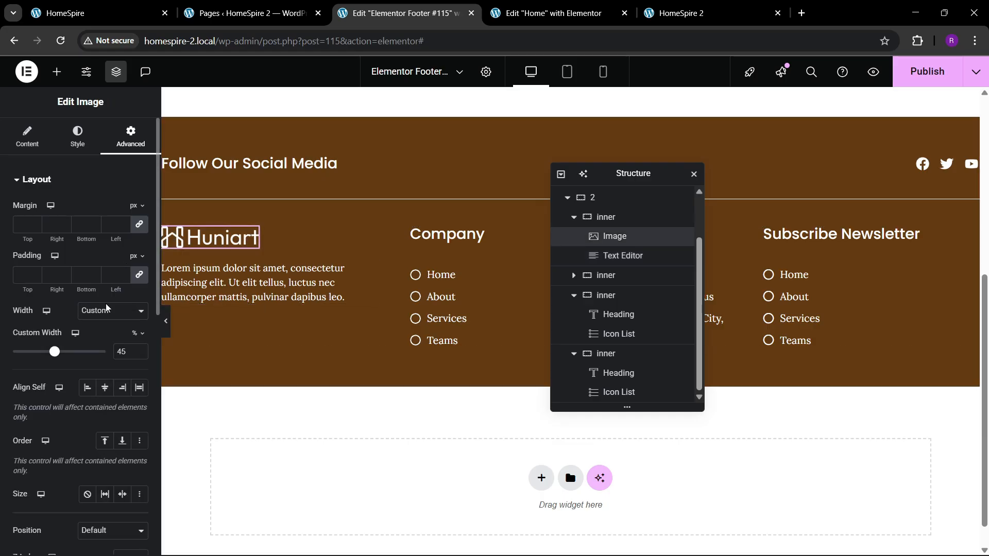
left_click(139, 351)
scroll(139, 351, "up", 10)
scroll(139, 351, "up", 2)
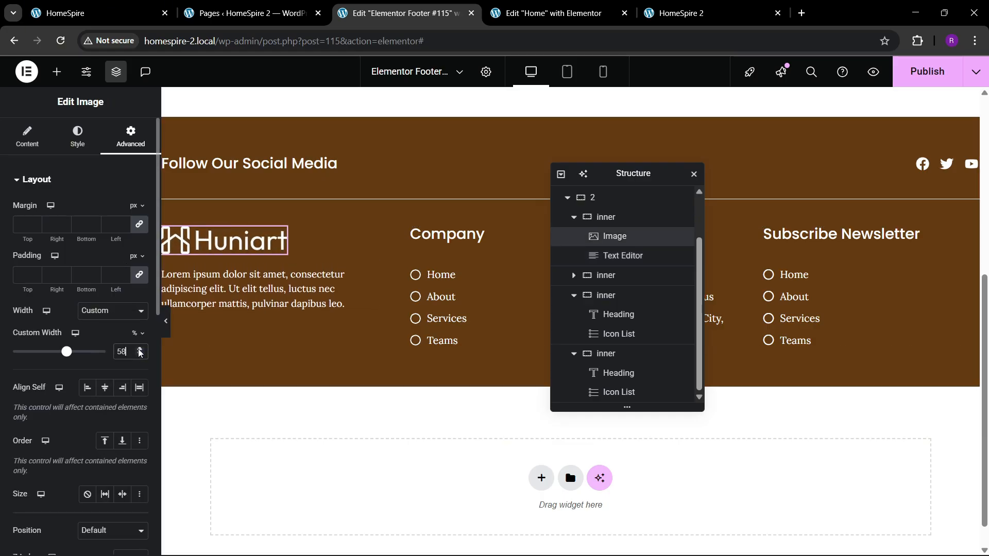
scroll(139, 352, "up", 2)
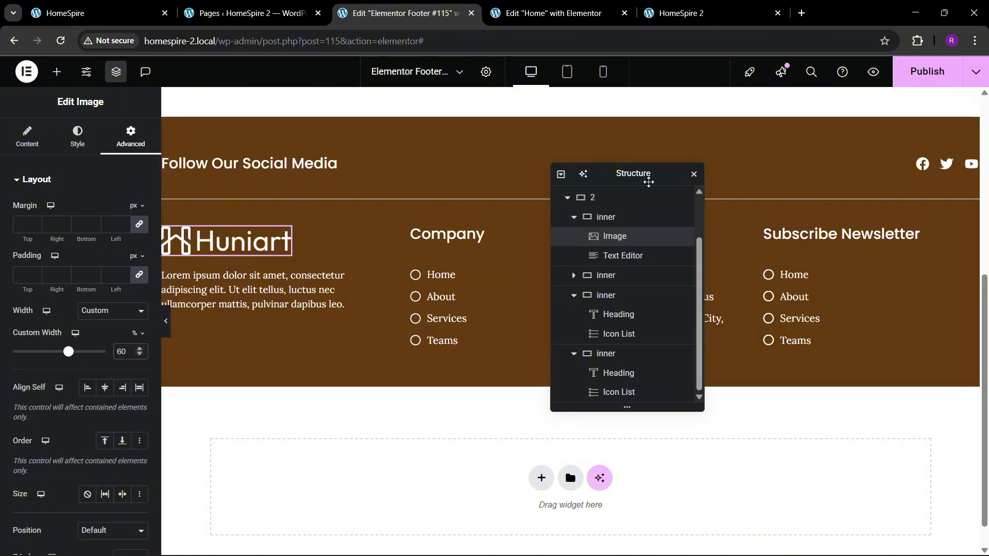
Widen the logo column directly on the canvas and set the logo image's custom width to 50%
left_click_drag(645, 177, 670, 181)
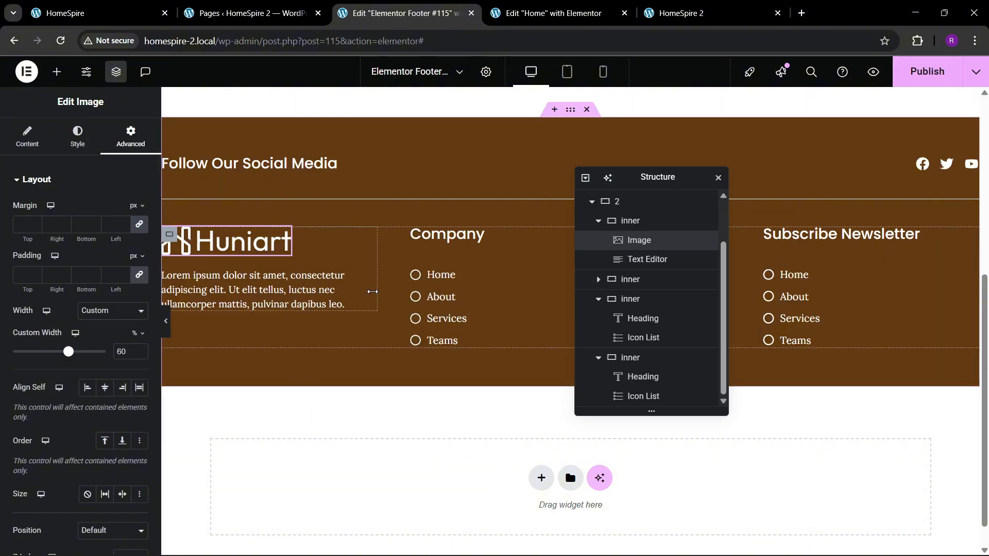
left_click_drag(371, 291, 418, 291)
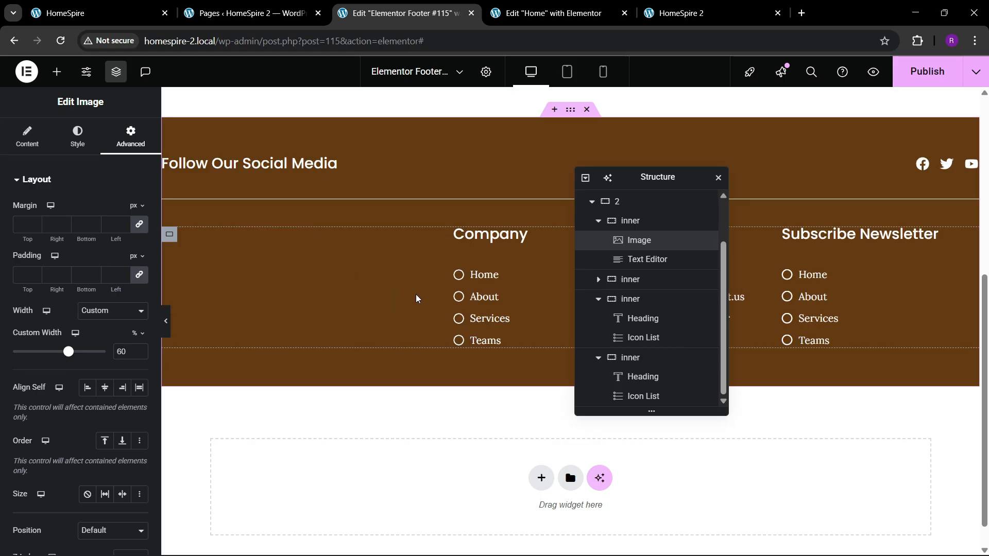
left_click_drag(636, 178, 584, 194)
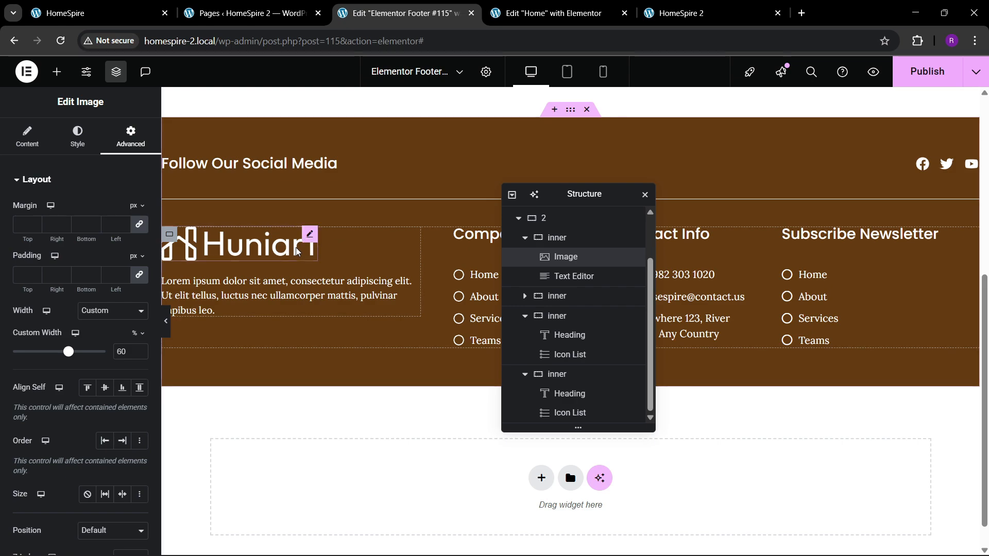
left_click(139, 354)
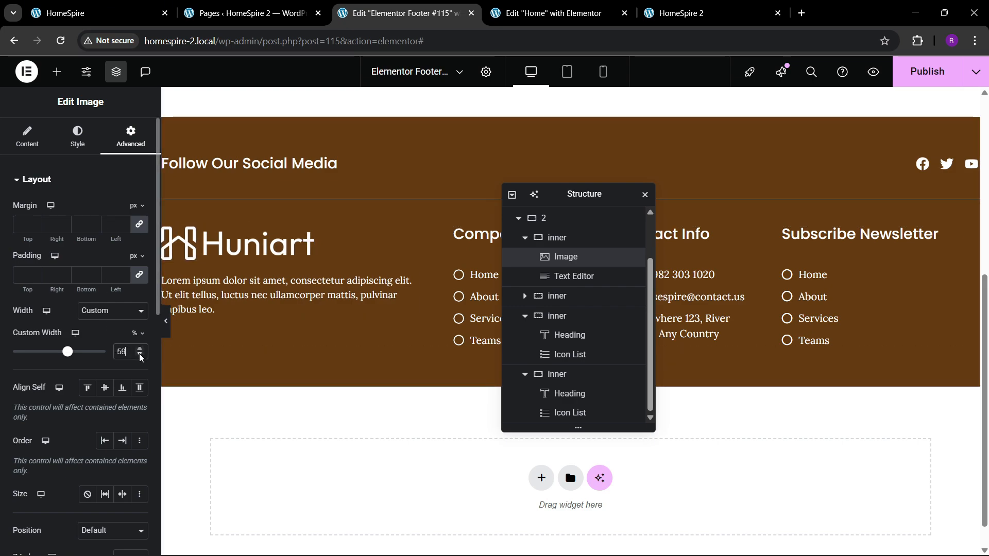
left_click(140, 354)
left_click(139, 354)
left_click(140, 353)
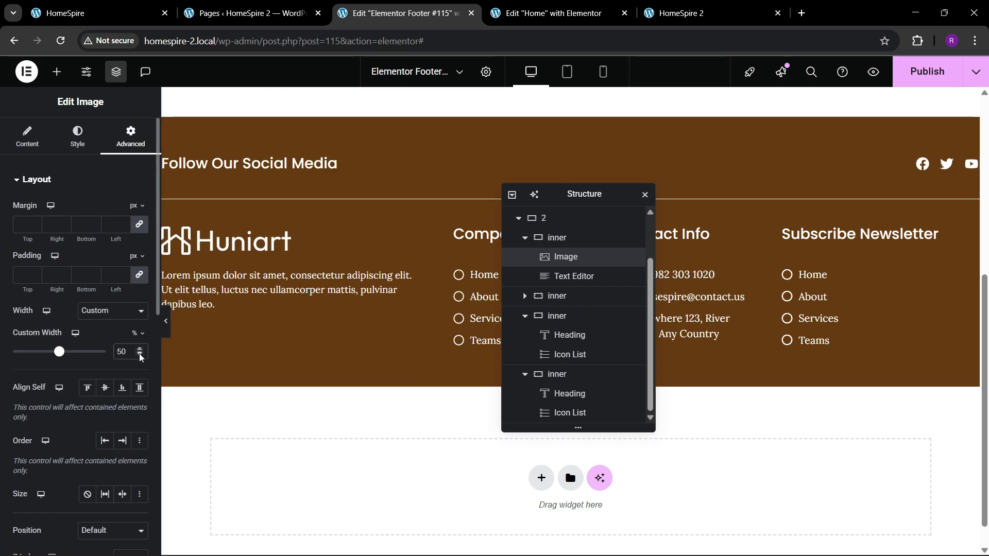
Delete the icon list in the Subscribe Newsletter column and add a Form widget below its heading
right_click(811, 295)
left_click(865, 539)
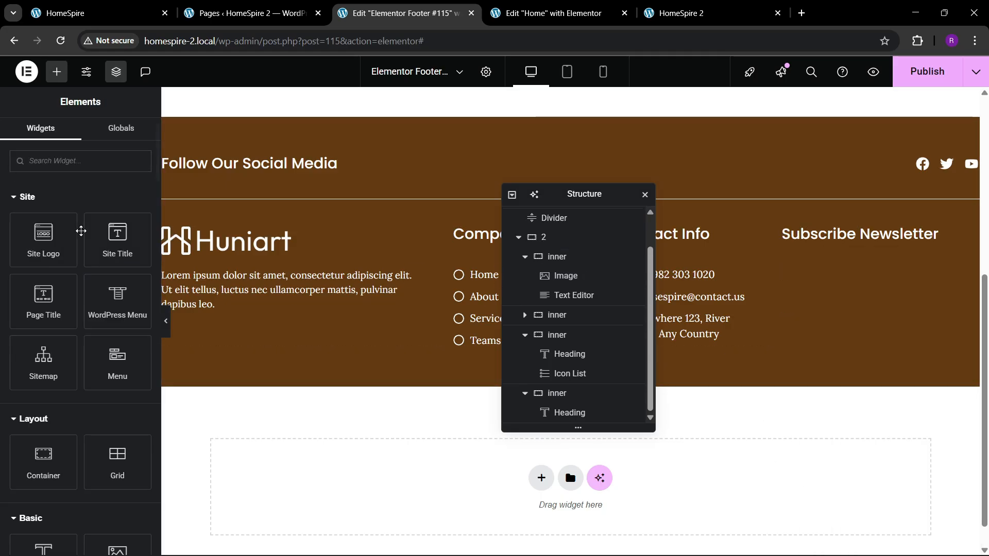
type("form")
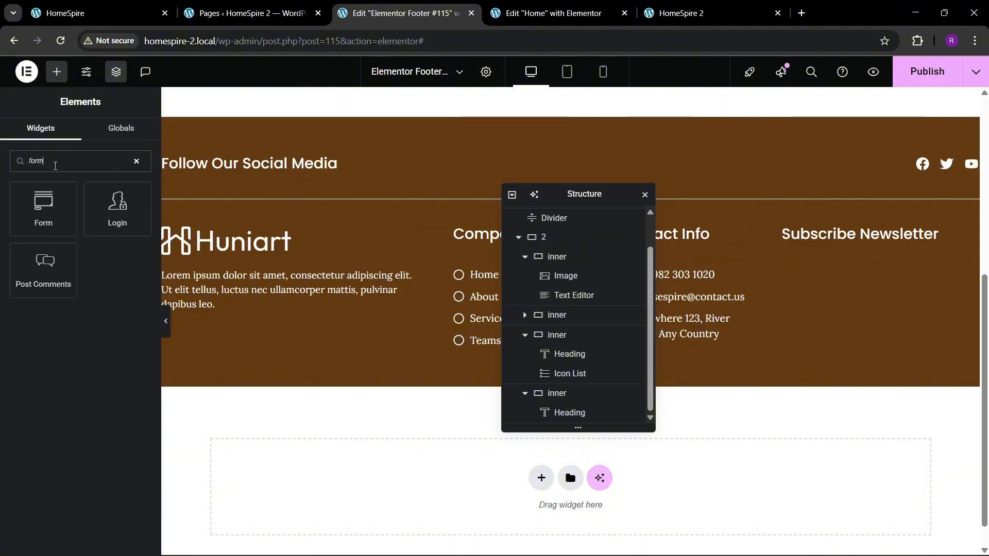
left_click_drag(43, 194, 890, 244)
Remove all form fields except Email and set the form's input size to Medium
left_click(135, 248)
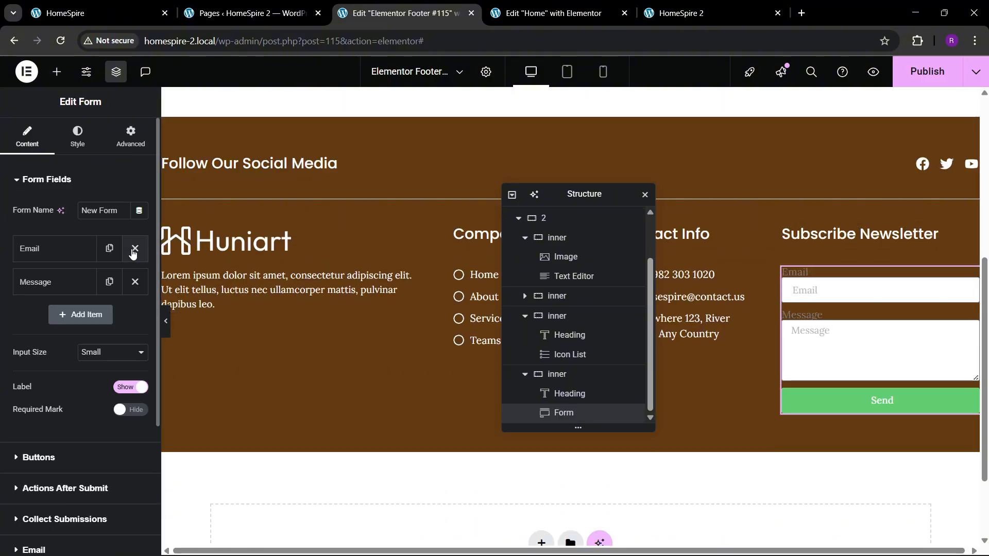
left_click(135, 282)
left_click(101, 320)
left_click(93, 363)
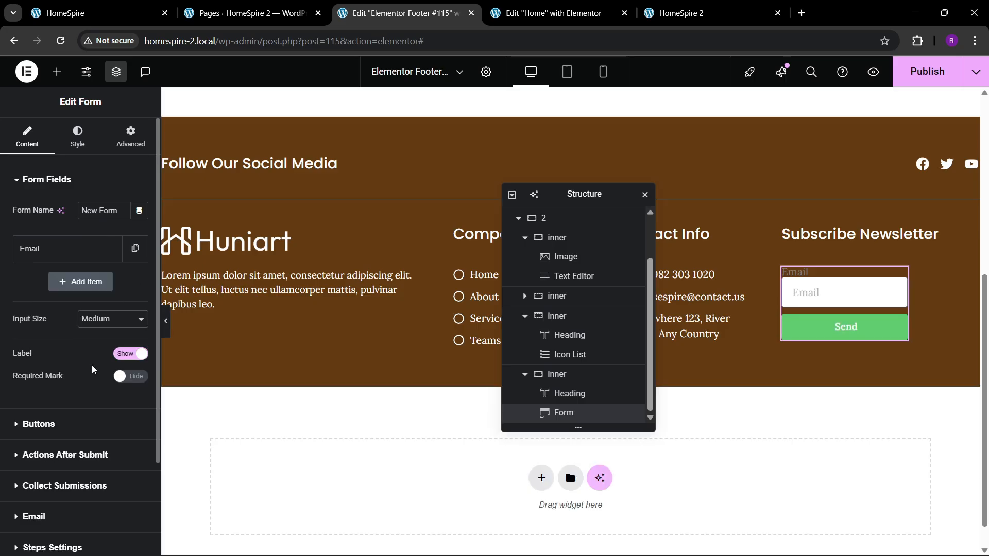
Set the form's submit button text to "SUBSCIBE", consulting the newsletter form in the reference footer
left_click(96, 4)
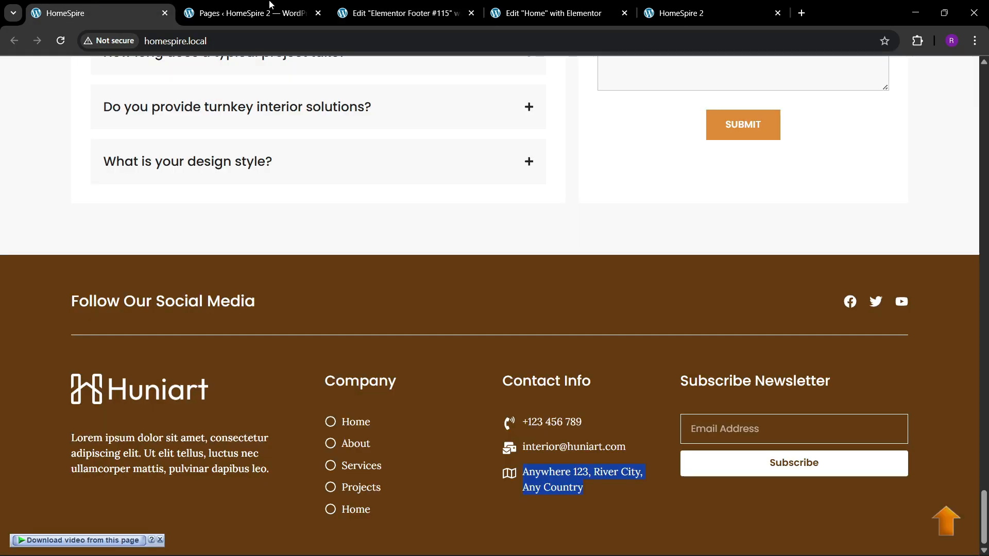
left_click(402, 11)
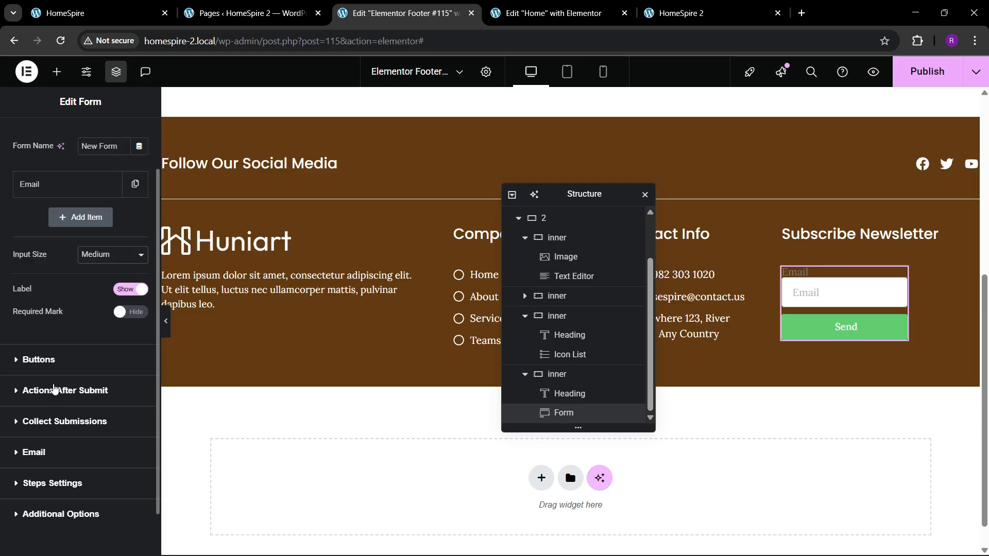
left_click(39, 360)
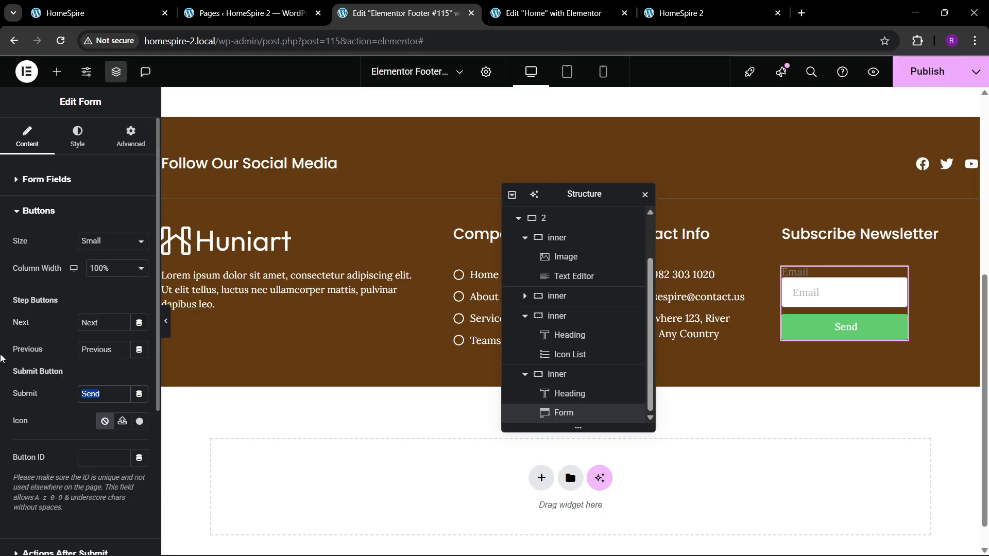
type("SUBSCIBR")
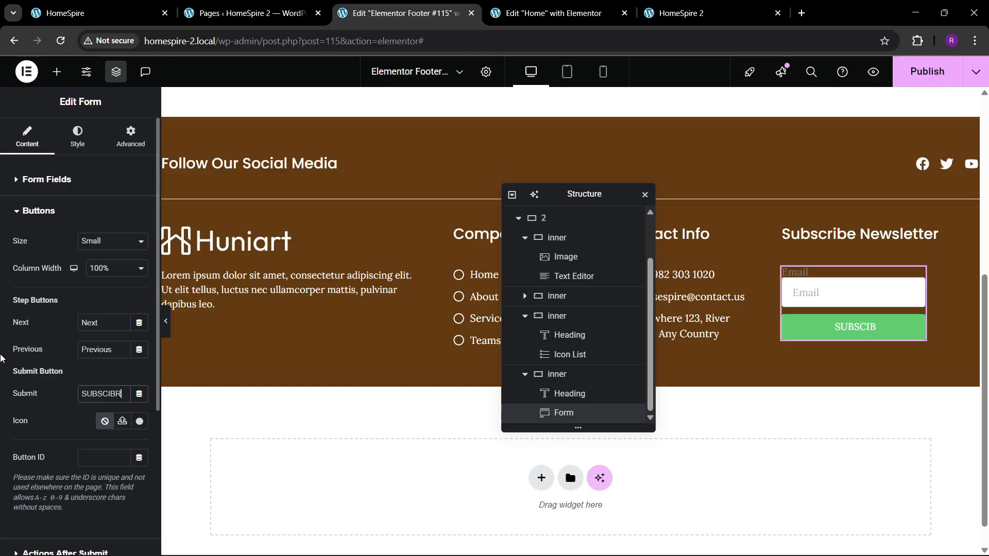
key("BackSpace")
type("E")
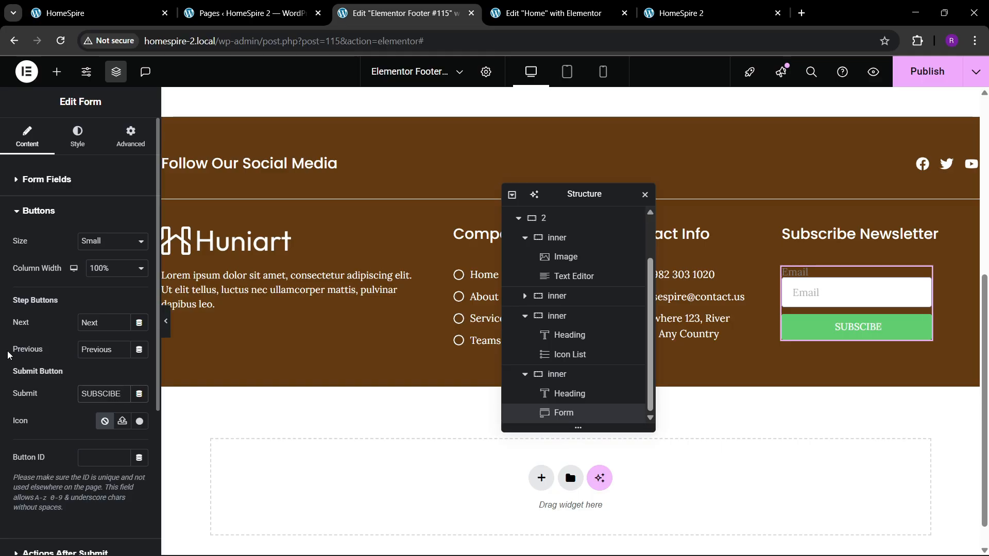
Set the submit button's size to Medium, comparing the button with the one in the reference footer
left_click(96, 242)
left_click(97, 283)
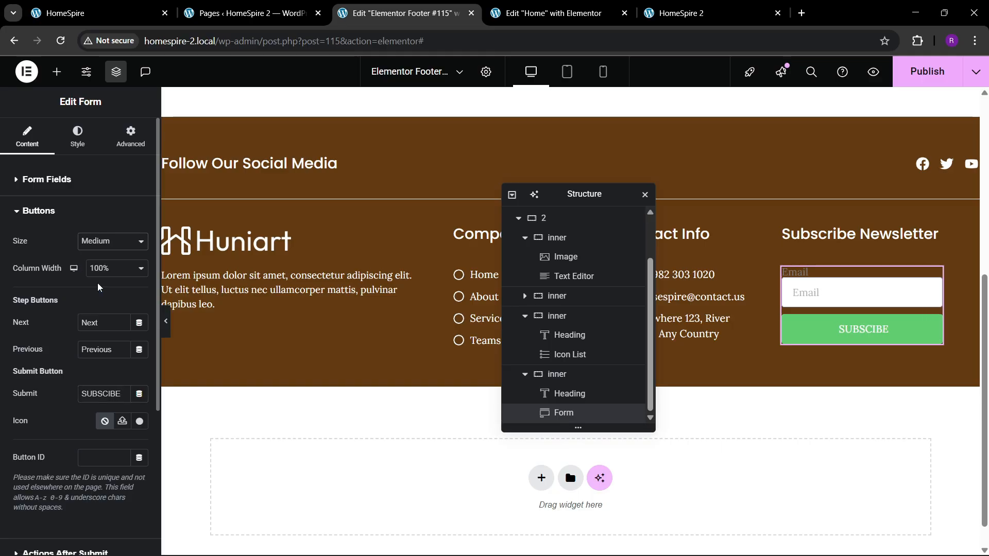
left_click(101, 245)
left_click(100, 270)
left_click(150, 11)
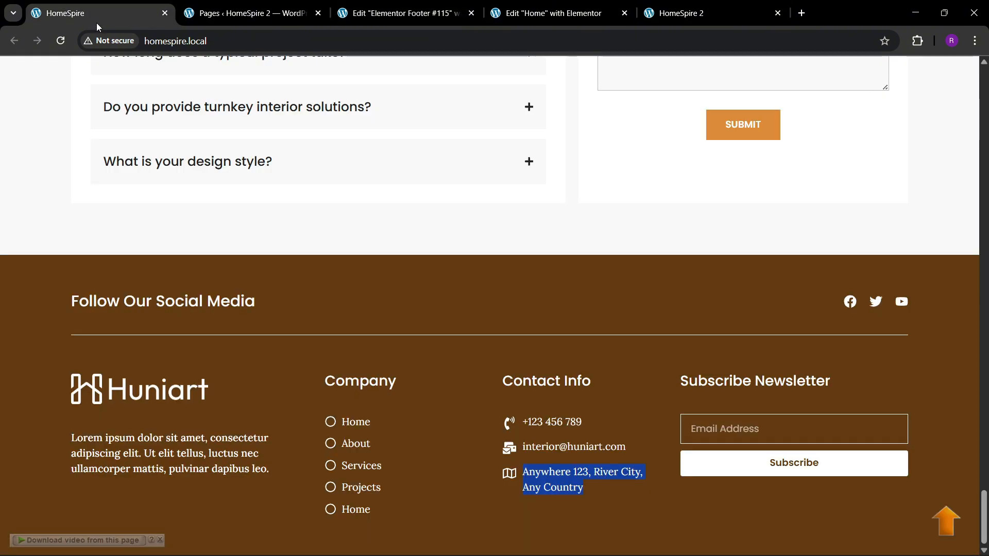
left_click(247, 13)
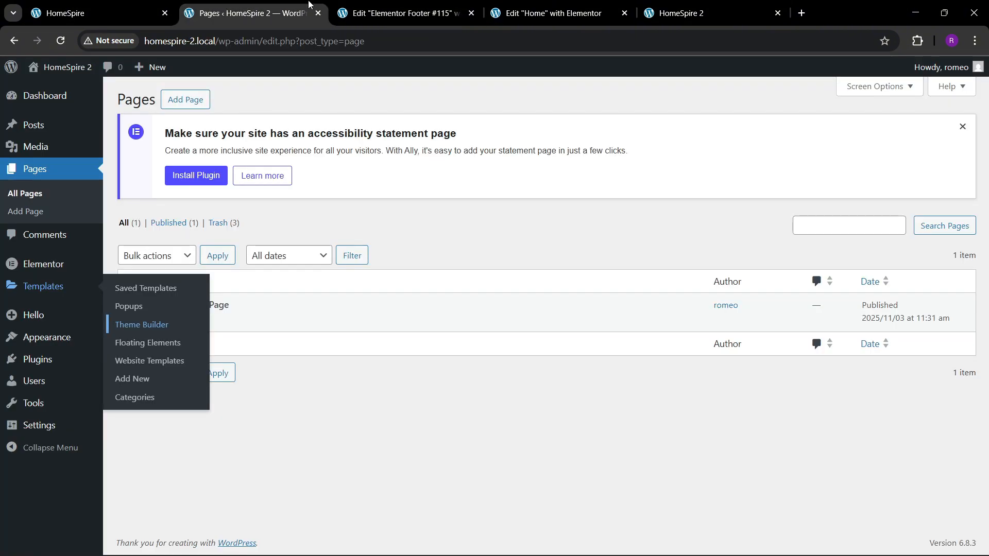
left_click(402, 13)
left_click(101, 243)
left_click(98, 289)
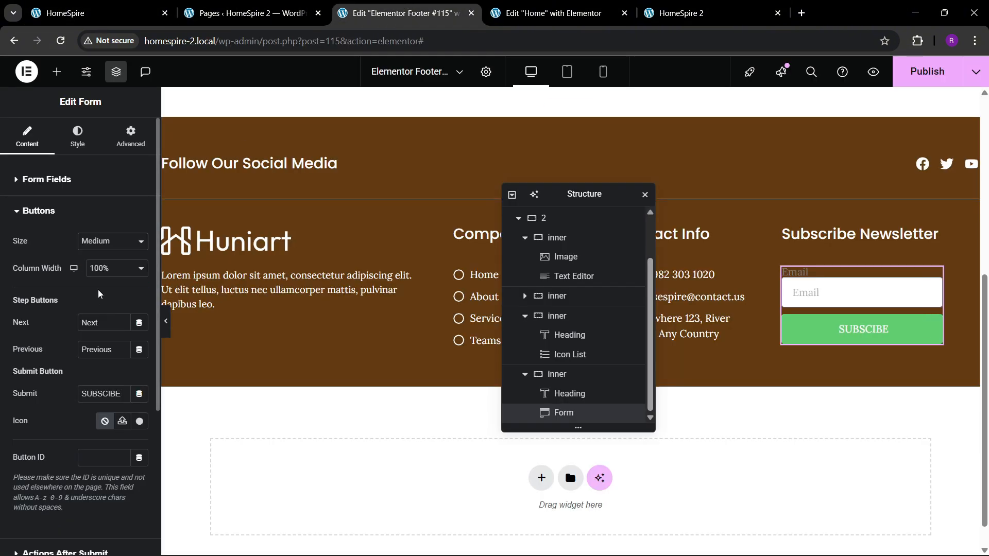
Hide the form's field labels and check the newsletter form in the reference footer
left_click(40, 181)
left_click(130, 353)
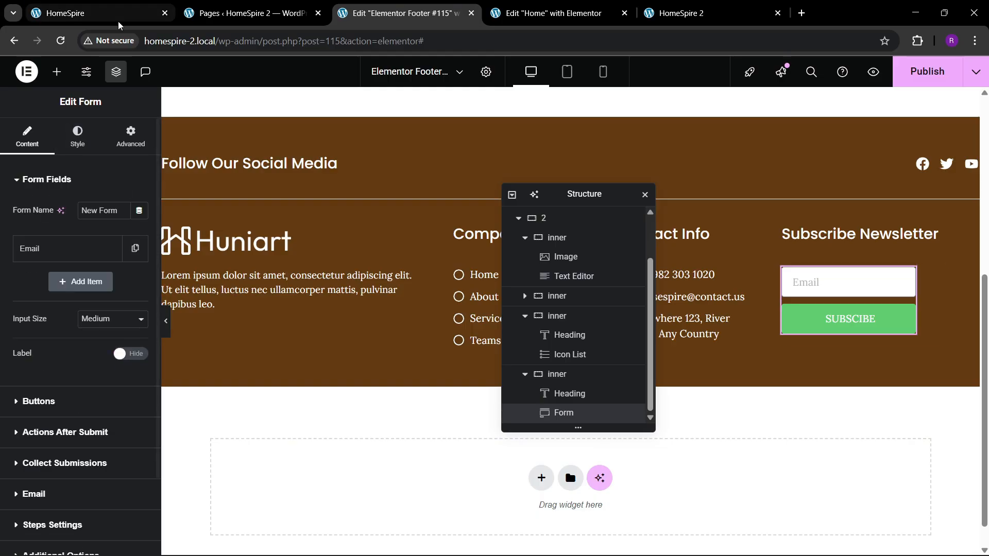
left_click(107, 13)
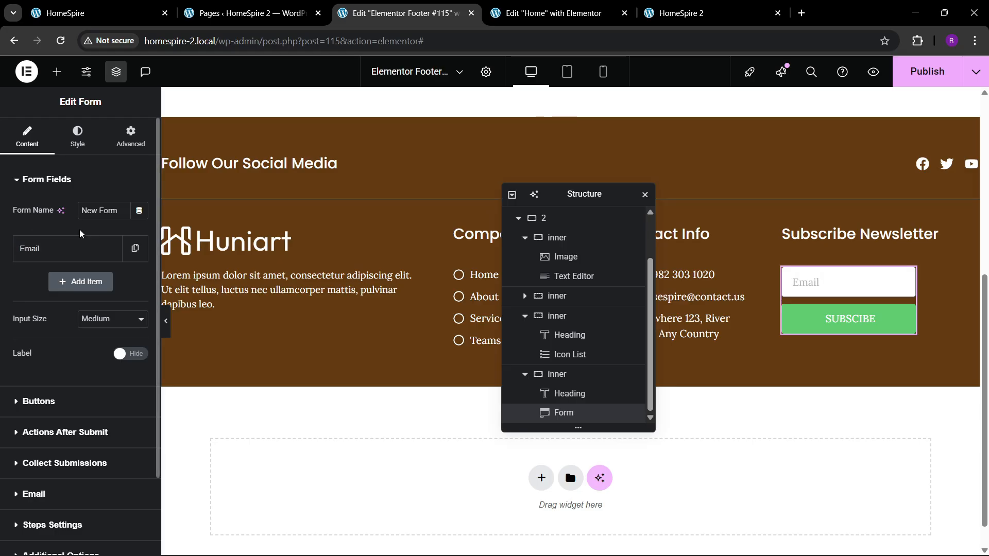
Set the Email field's placeholder to "Email Address" and compare the form with the reference footer again
left_click(66, 252)
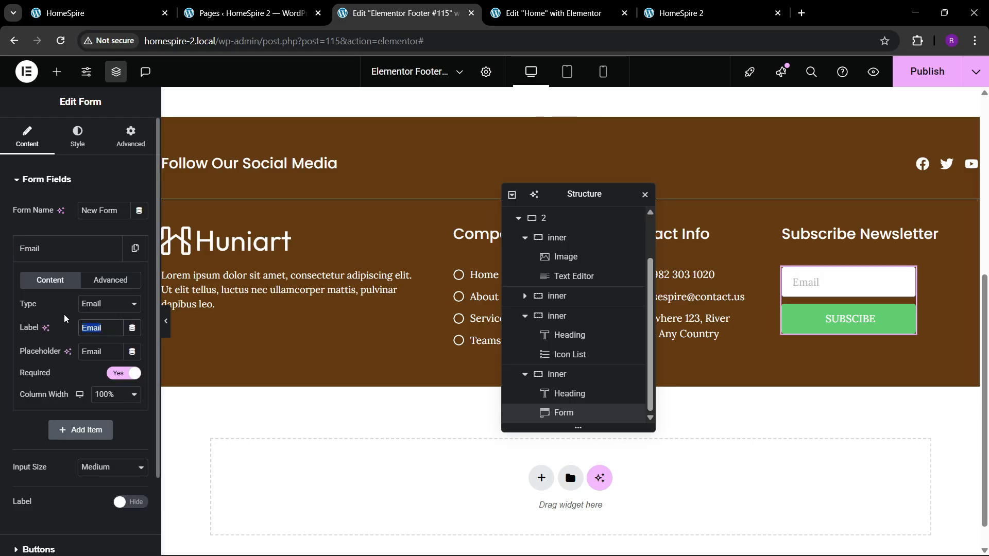
type("Email")
left_click(107, 350)
type("Email Address")
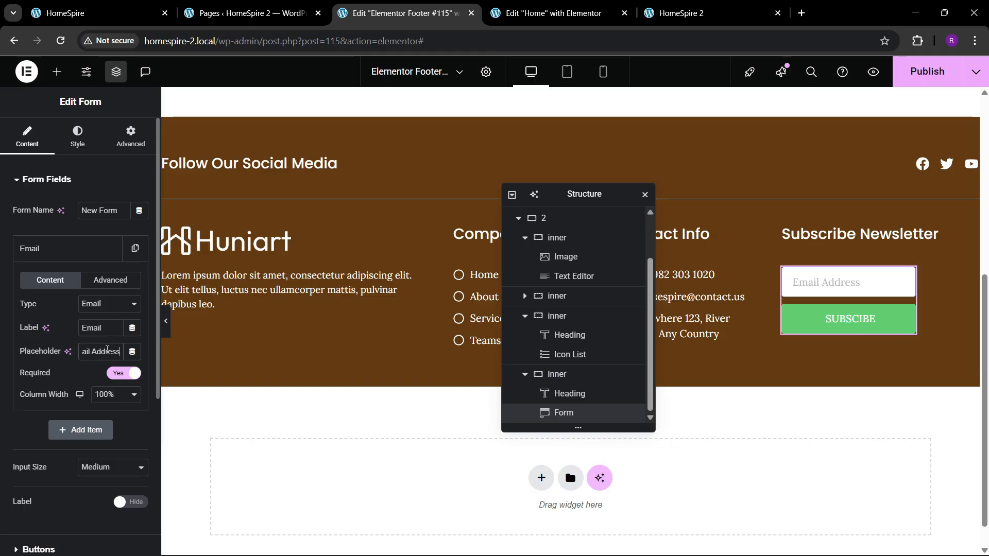
left_click(60, 250)
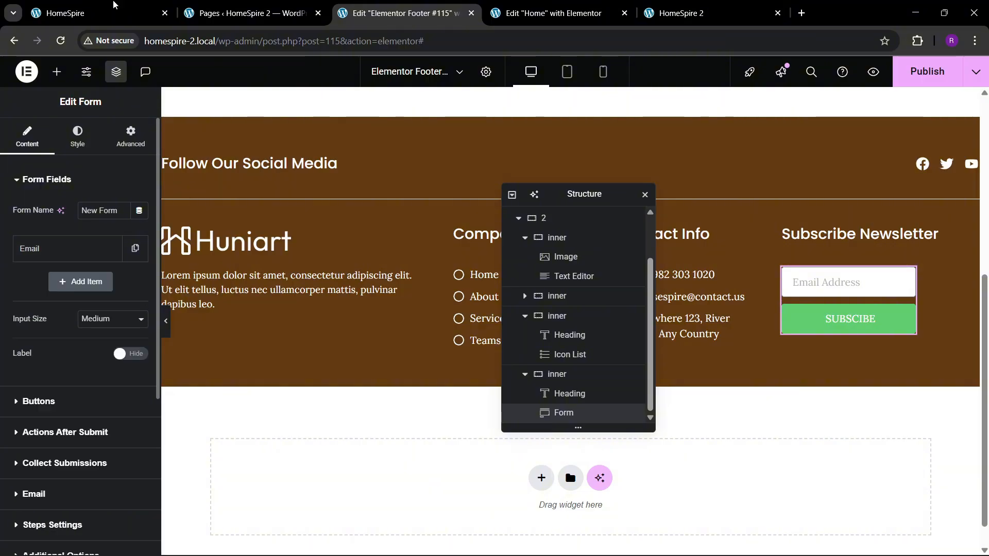
left_click(116, 5)
left_click(345, 5)
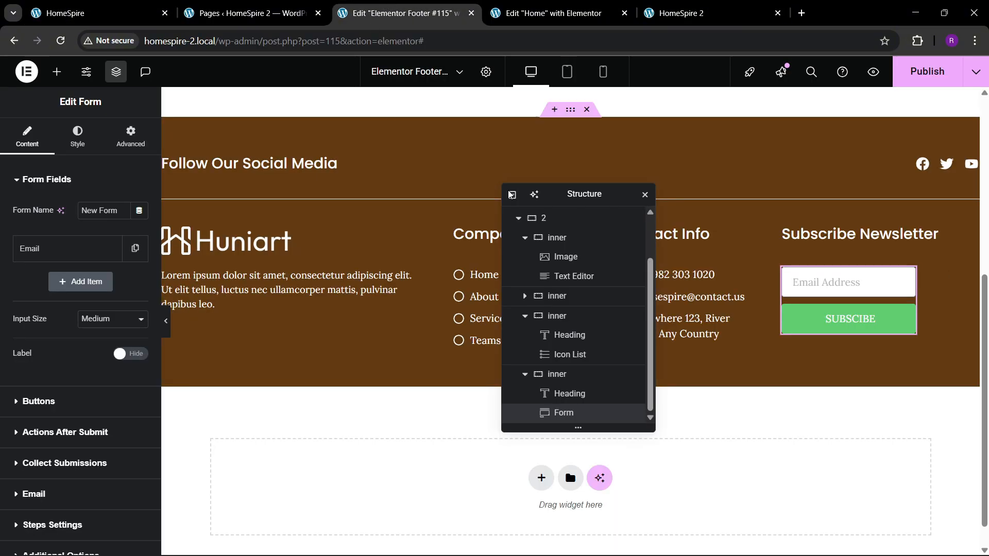
Set the newsletter form's width to Full Width (100%)
left_click(130, 136)
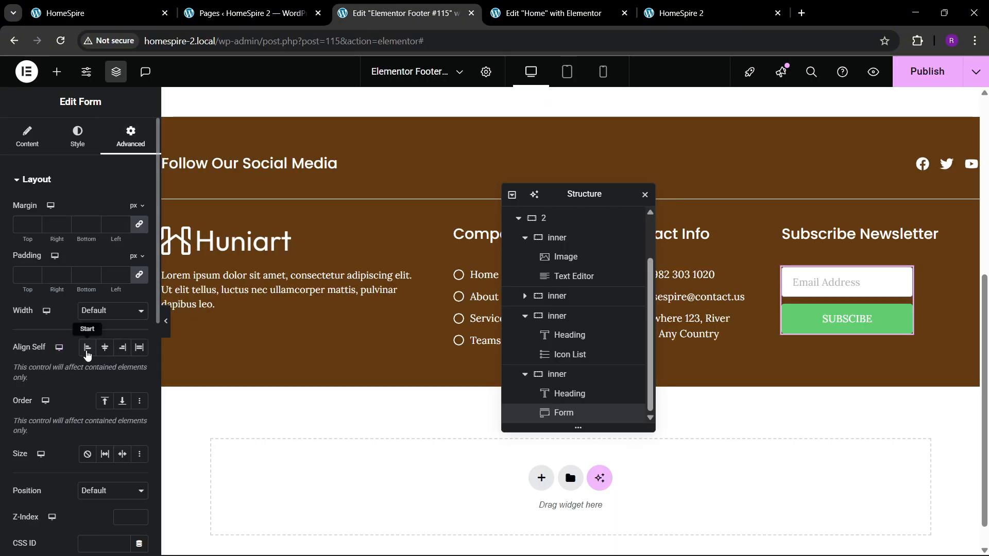
left_click(108, 310)
left_click(101, 336)
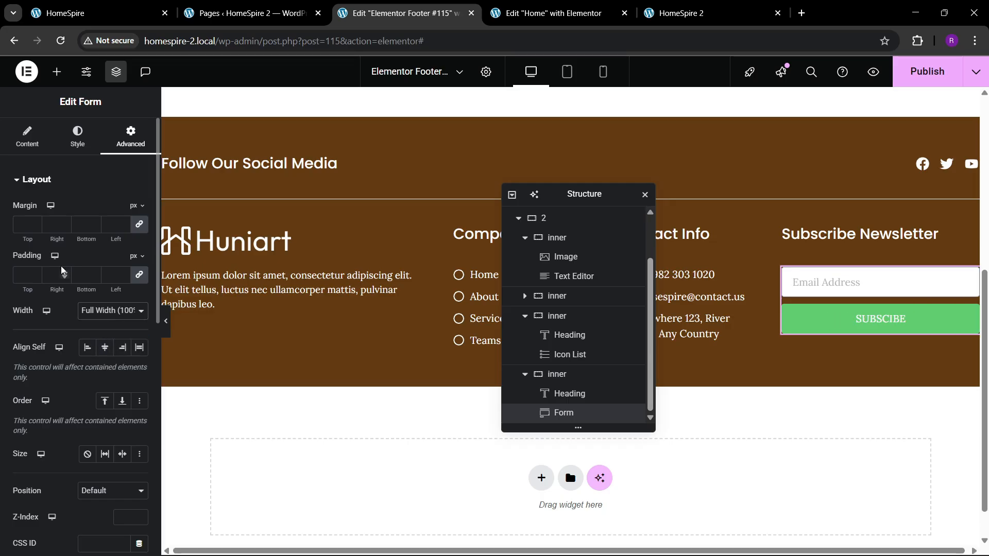
Make the form field's background fully transparent with the color #FFFFFF00
left_click(77, 136)
scroll(51, 320, "down", 4)
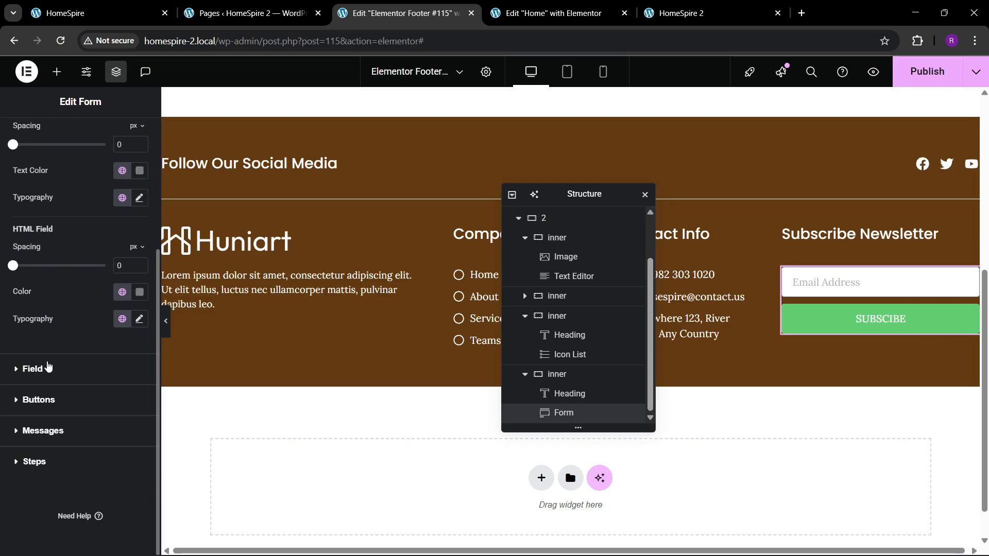
left_click(33, 368)
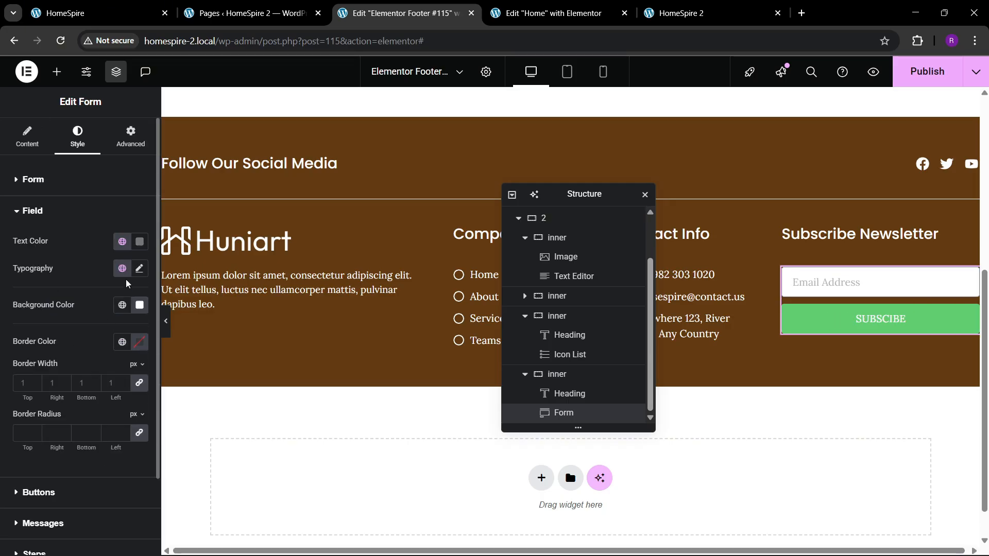
left_click(139, 306)
left_click_drag(209, 469, 62, 474)
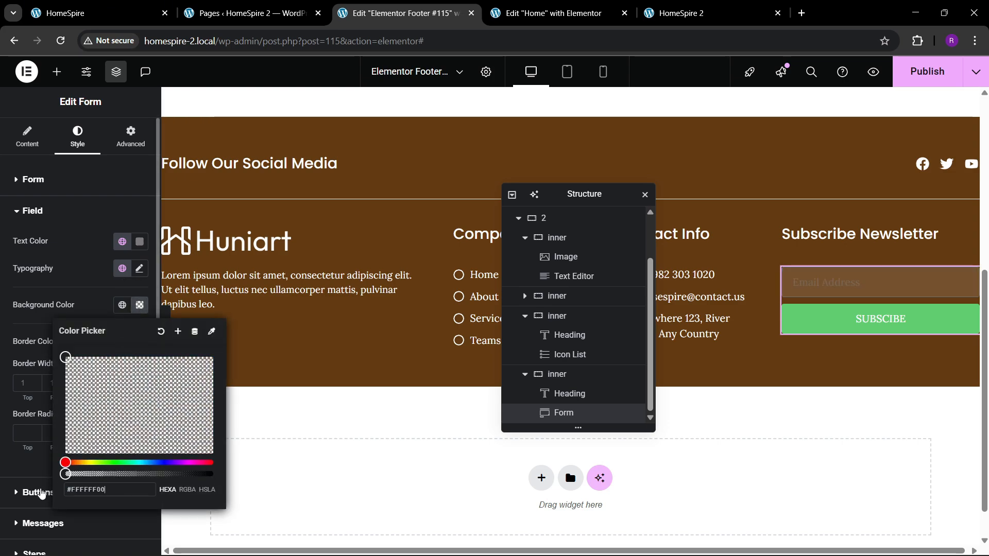
left_click(79, 291)
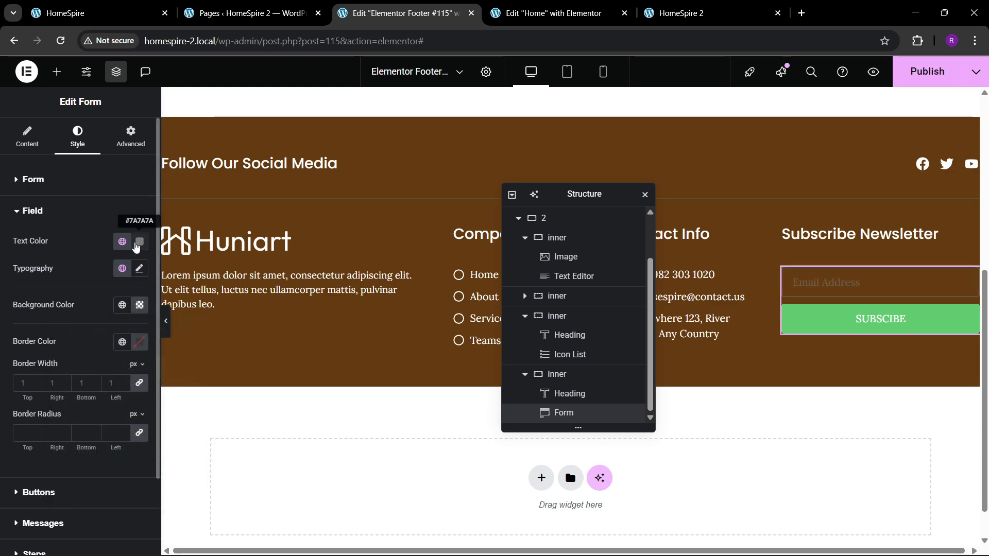
Check the newsletter field in the reference footer and set the form field's text color to white
left_click(116, 8)
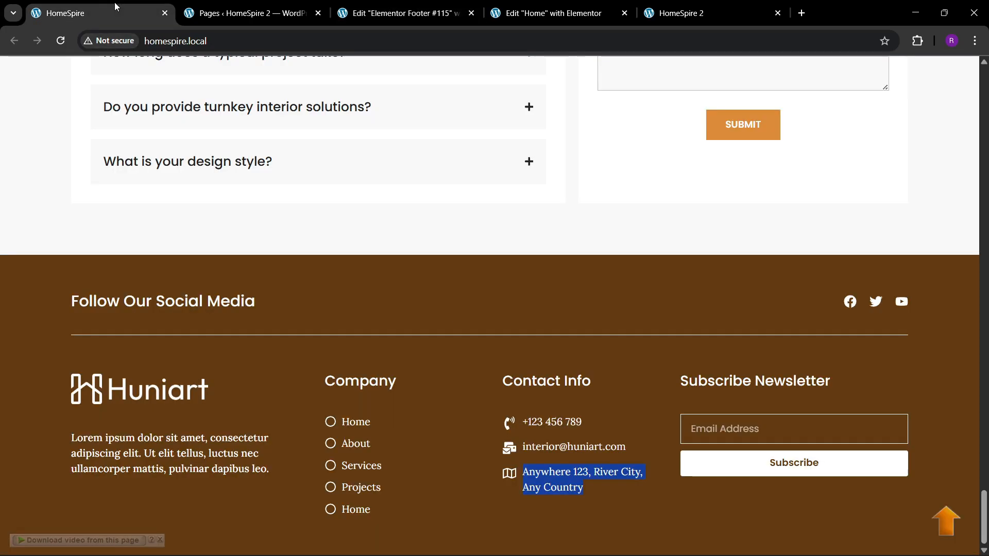
left_click(402, 13)
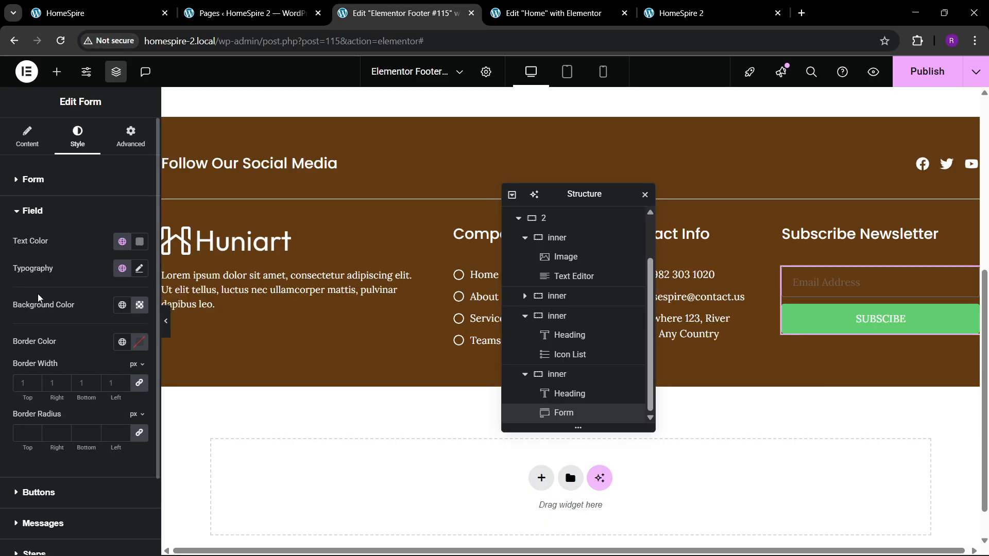
left_click(139, 242)
left_click_drag(98, 348, 66, 247)
left_click(66, 247)
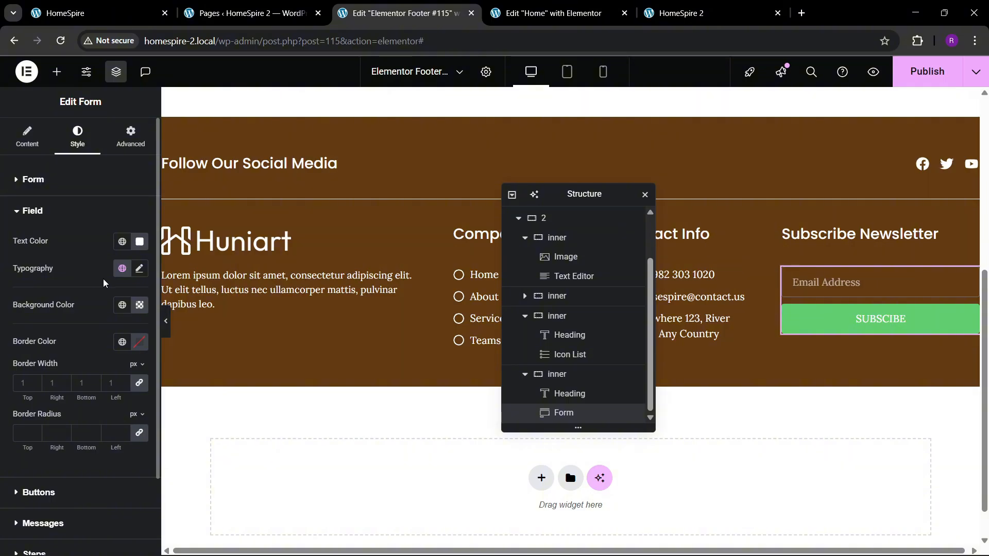
Set the form field's font family to Poppins
left_click(139, 268)
left_click(95, 330)
type("poppins")
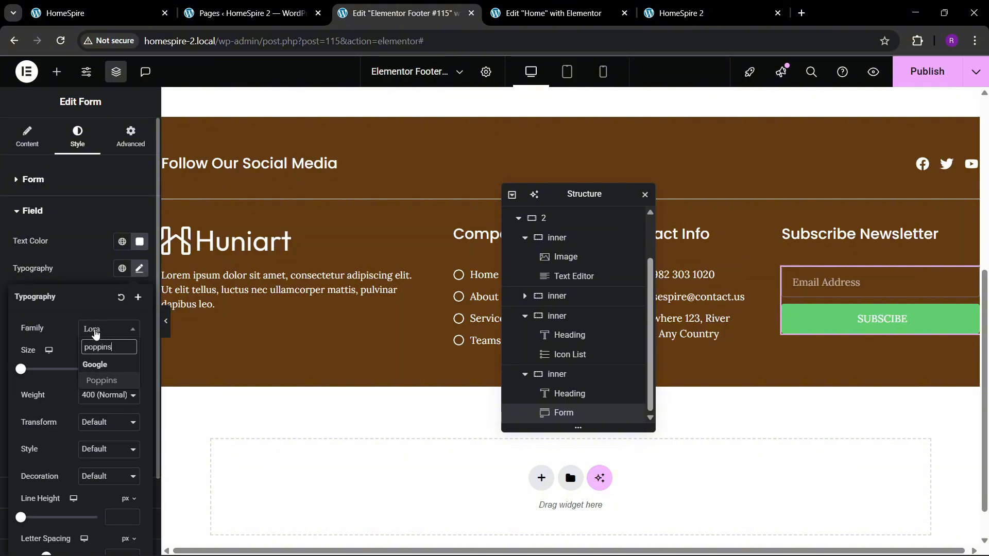
key("Return")
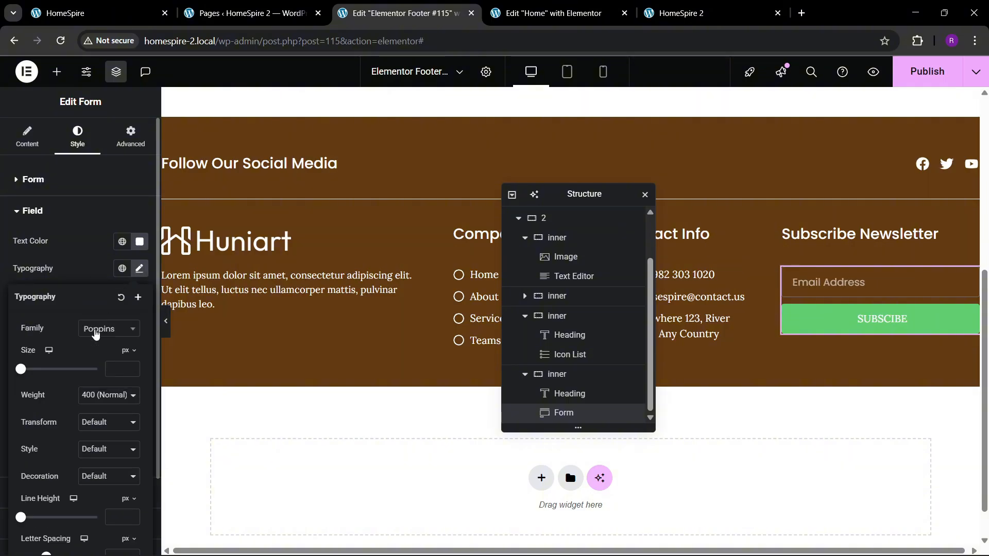
left_click(87, 255)
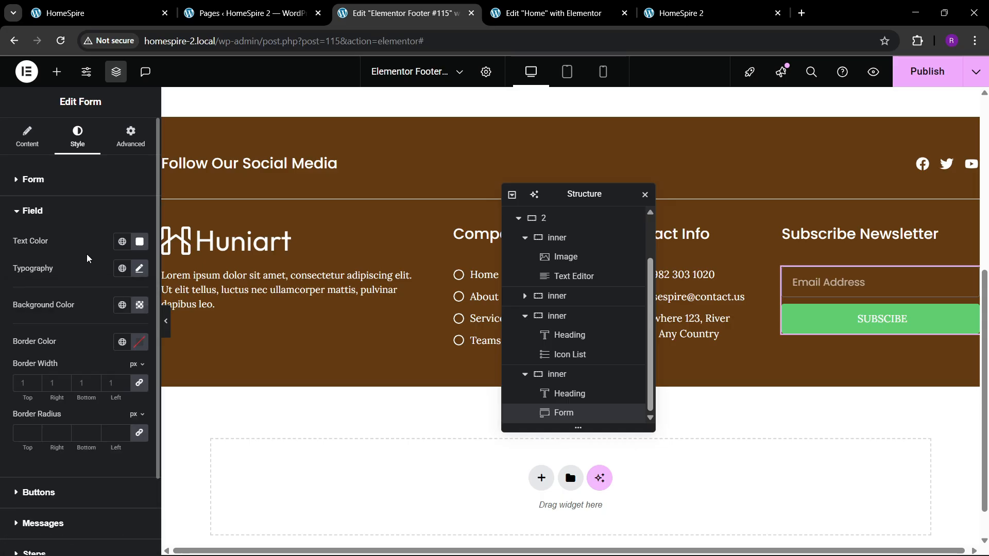
Set the form field's border color to white and its border radius to 0
left_click(138, 341)
left_click_drag(137, 426, 39, 317)
left_click(39, 317)
scroll(76, 328, "down", 2)
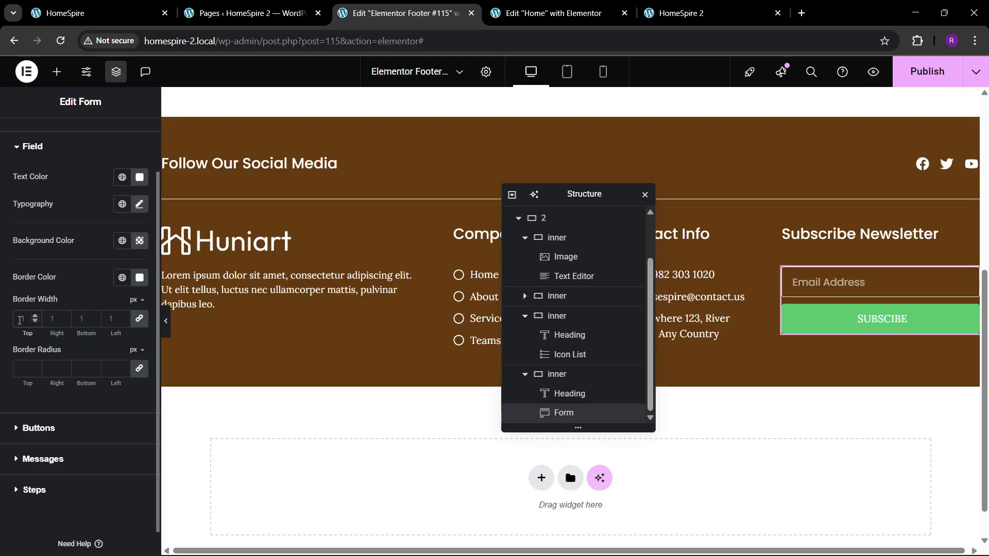
type("0")
Give the submit button a white background and the global theme black text color, consulting the reference footer
left_click(44, 425)
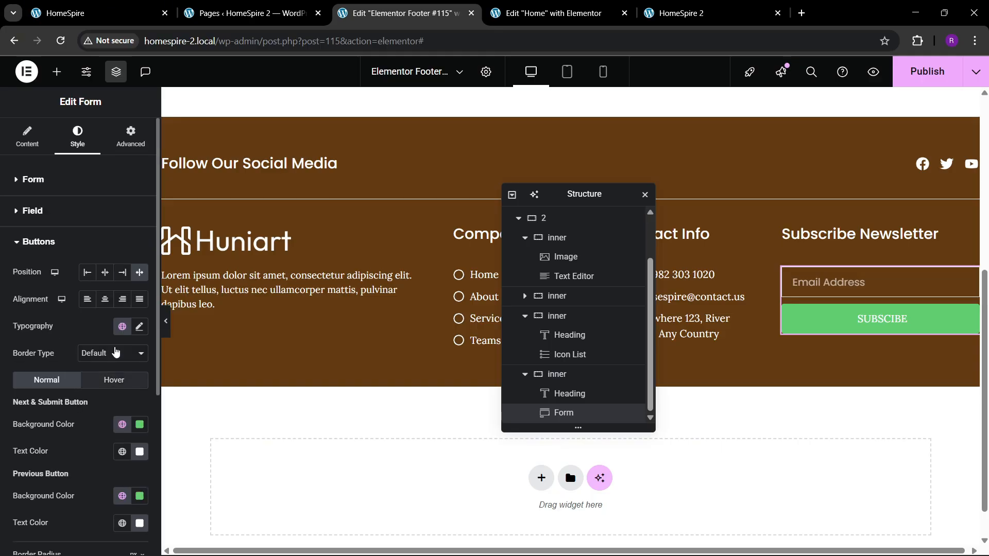
left_click(126, 6)
left_click(350, 11)
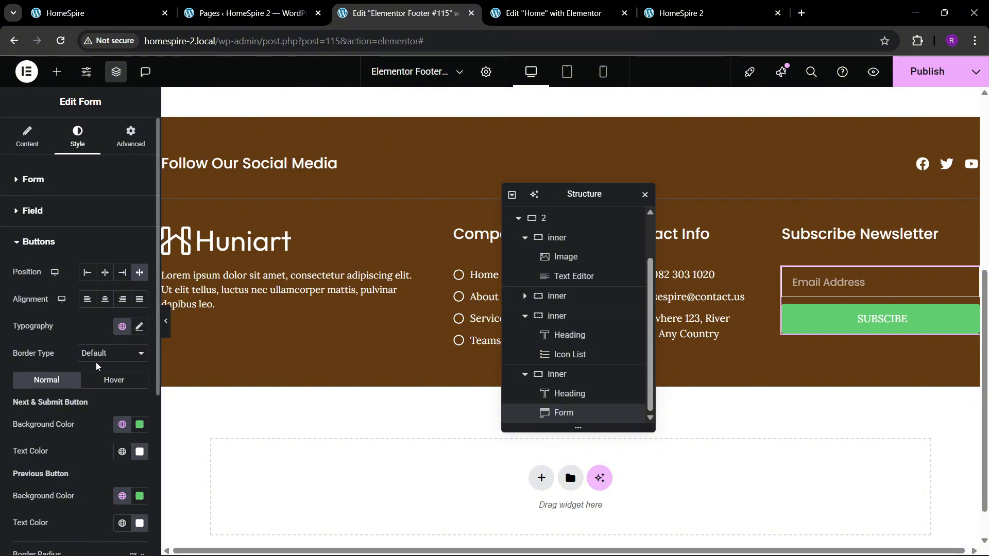
left_click(139, 300)
left_click_drag(102, 401, 23, 322)
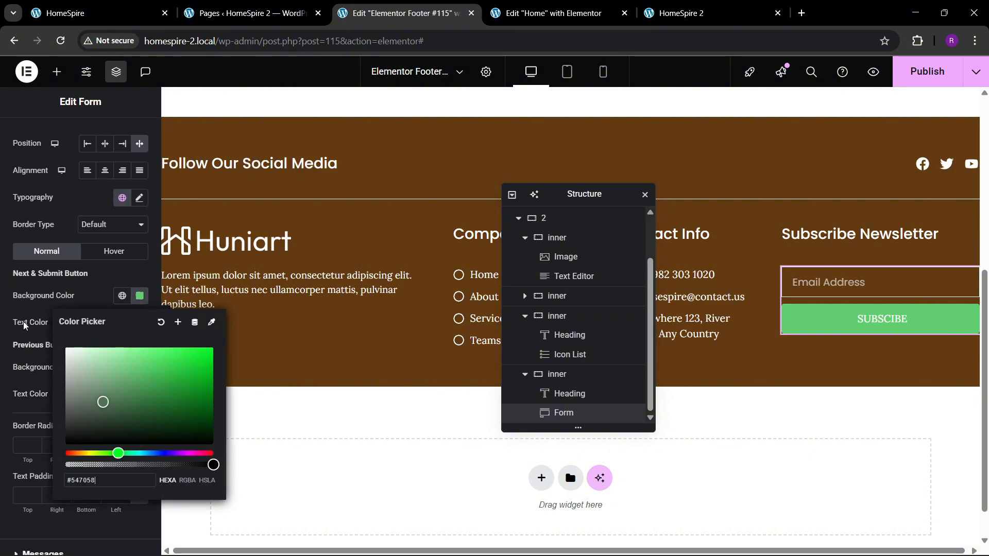
left_click(79, 305)
left_click(122, 295)
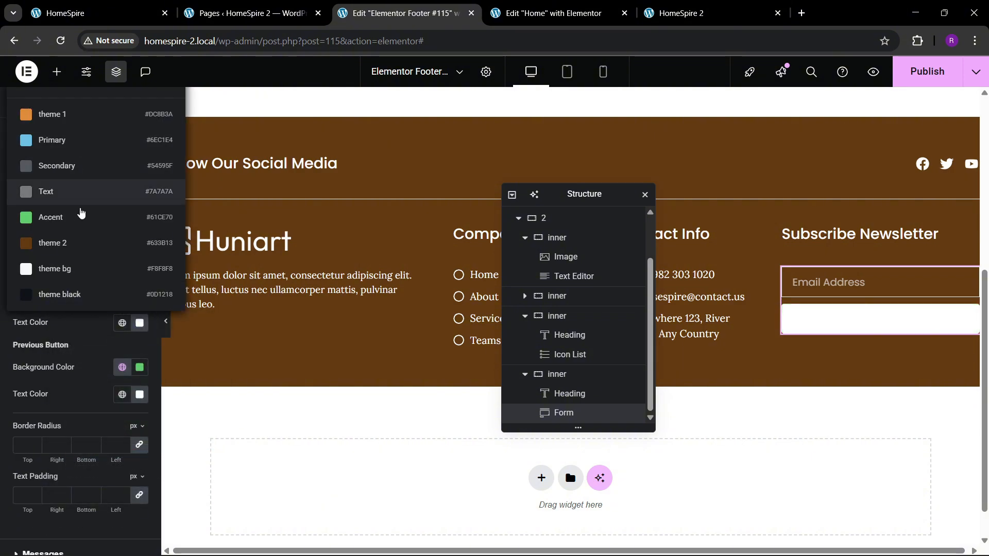
left_click(72, 295)
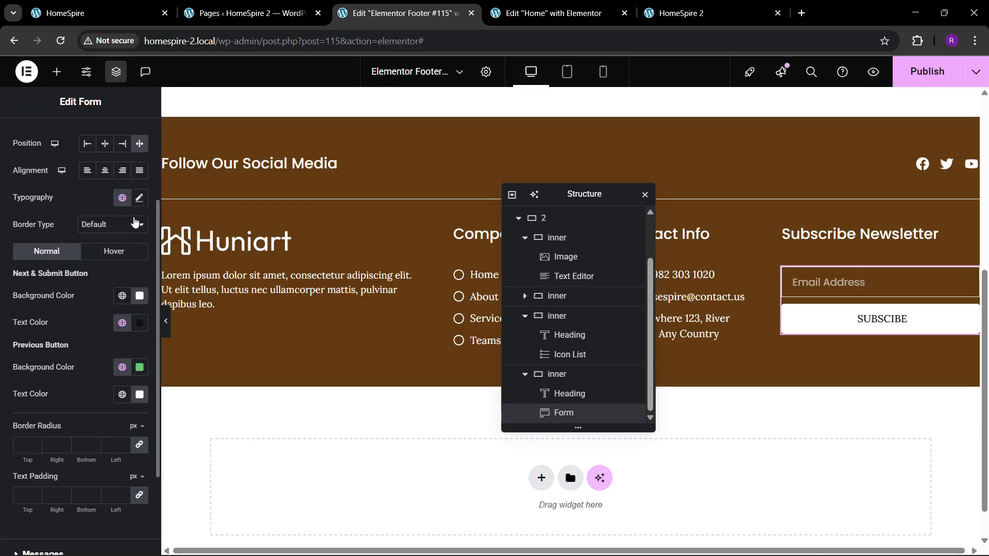
Set the submit button's font family to Poppins and adjust its font size to suit the button
left_click(139, 199)
left_click(109, 257)
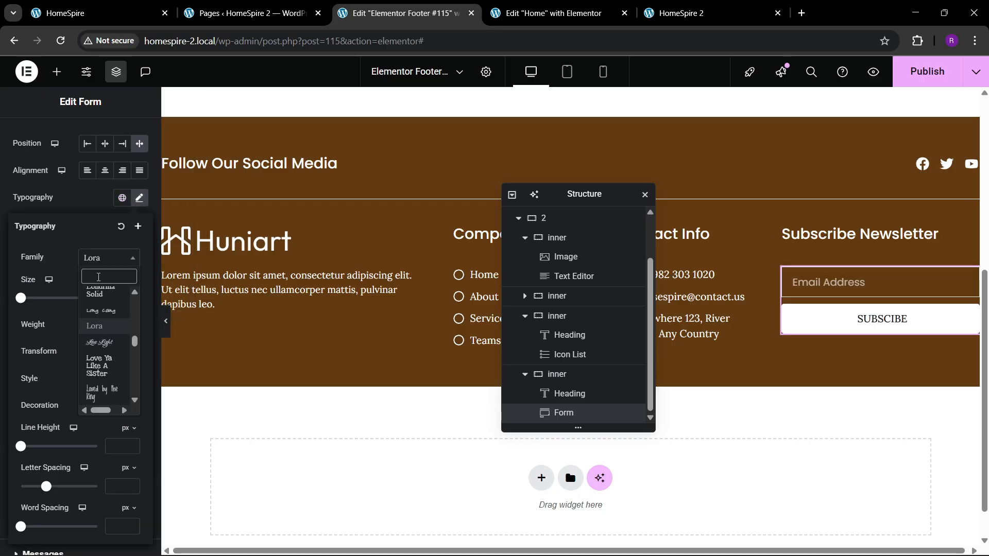
type("poppins")
key("Return")
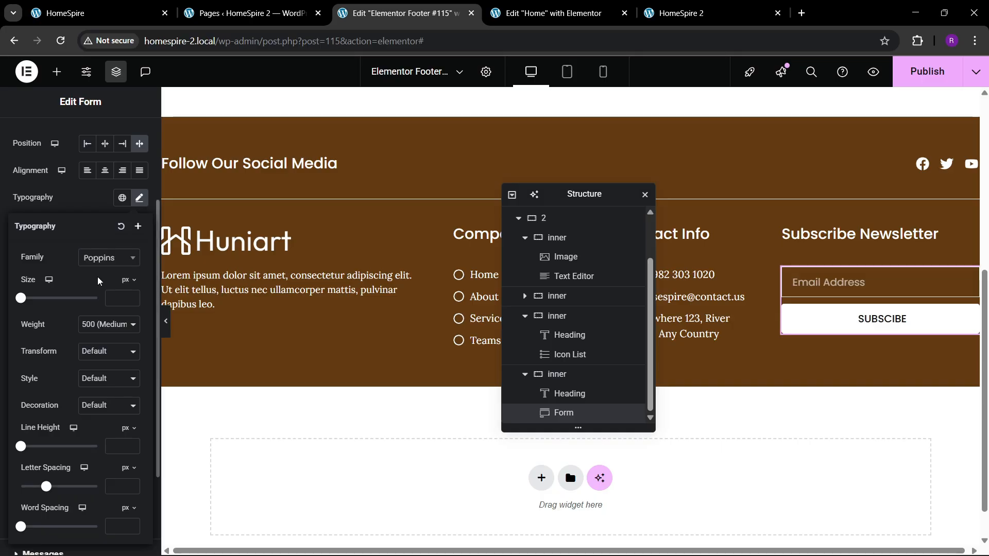
left_click(132, 296)
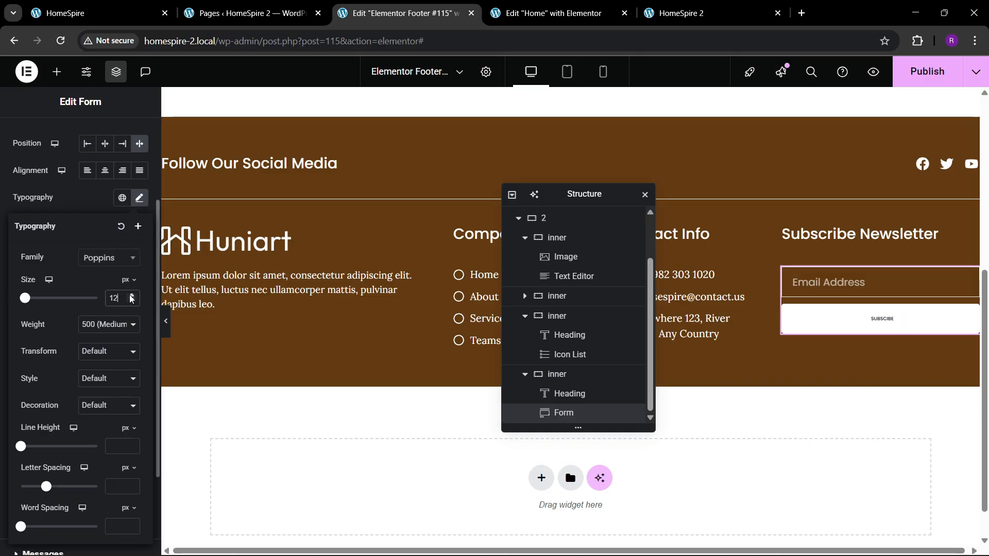
left_click(132, 297)
left_click(132, 297)
left_click(131, 296)
left_click(76, 194)
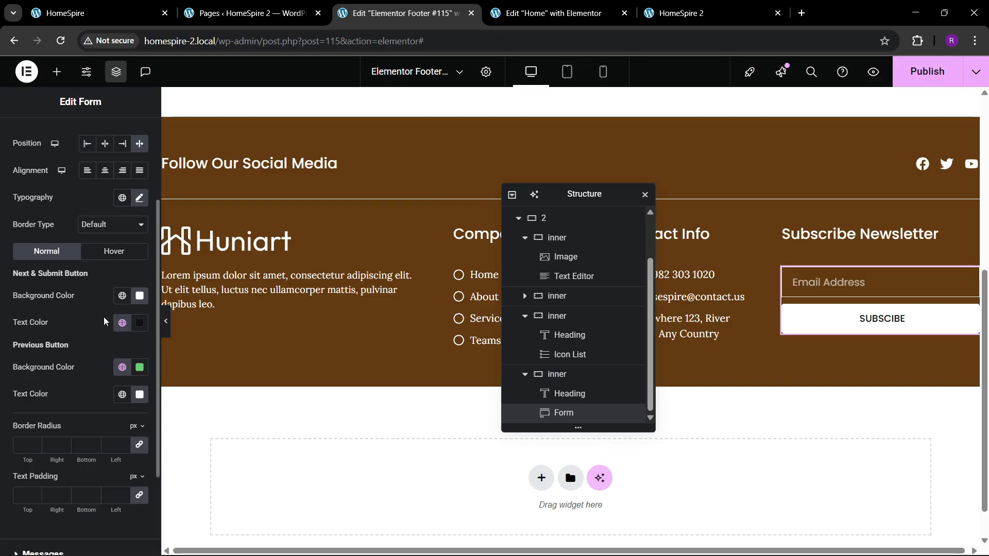
Try the Small size on the submit button and return it to Medium
scroll(78, 308, "up", 3)
left_click(26, 139)
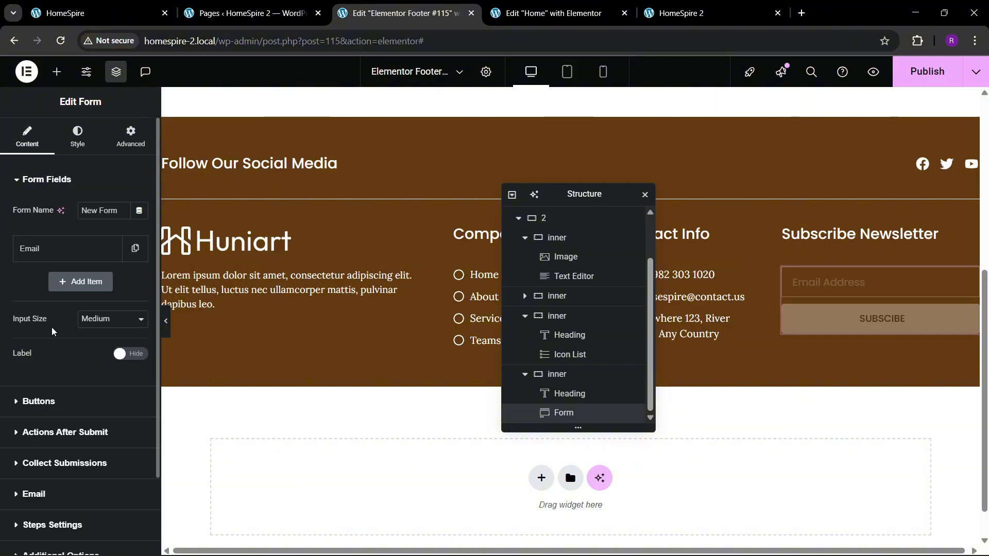
scroll(52, 327, "down", 1)
left_click(53, 337)
left_click(110, 242)
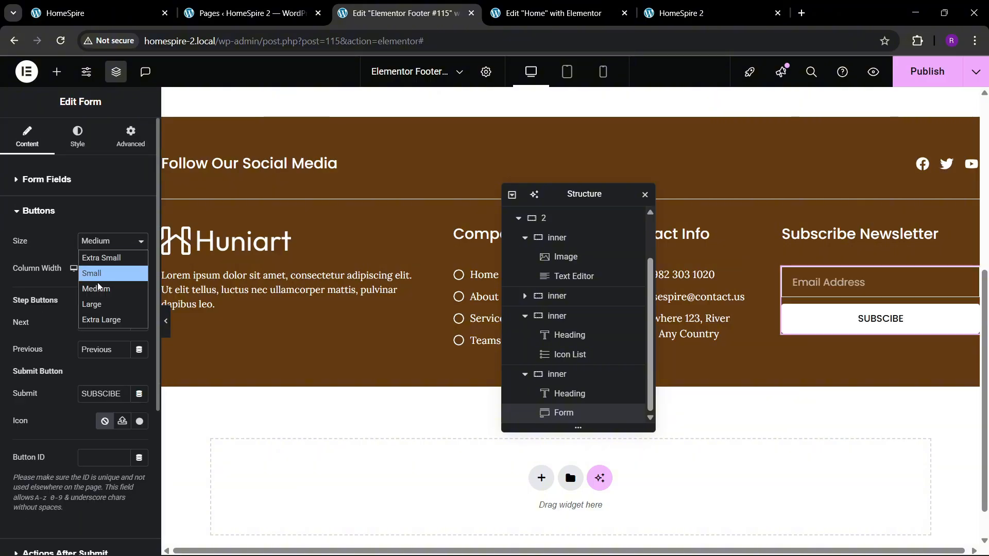
left_click(98, 272)
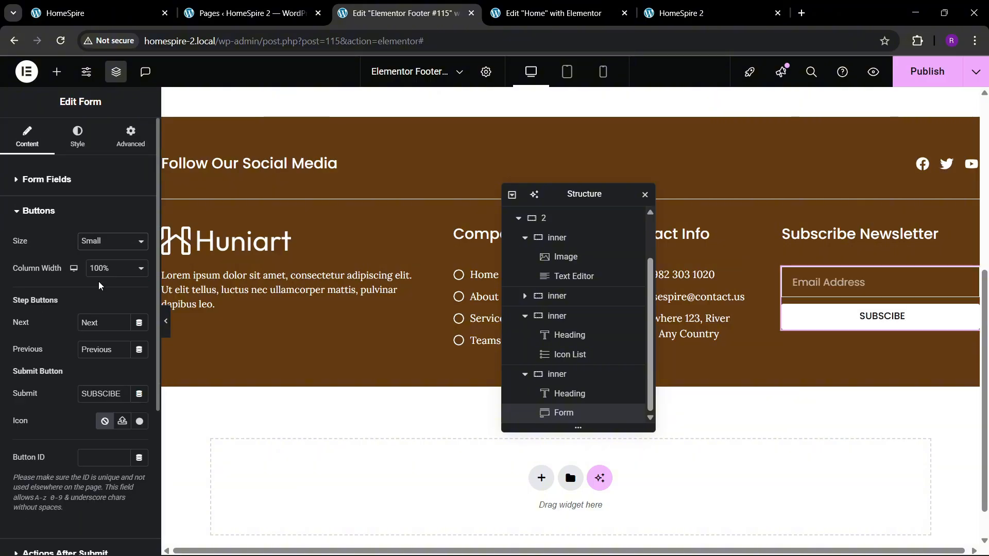
left_click(90, 243)
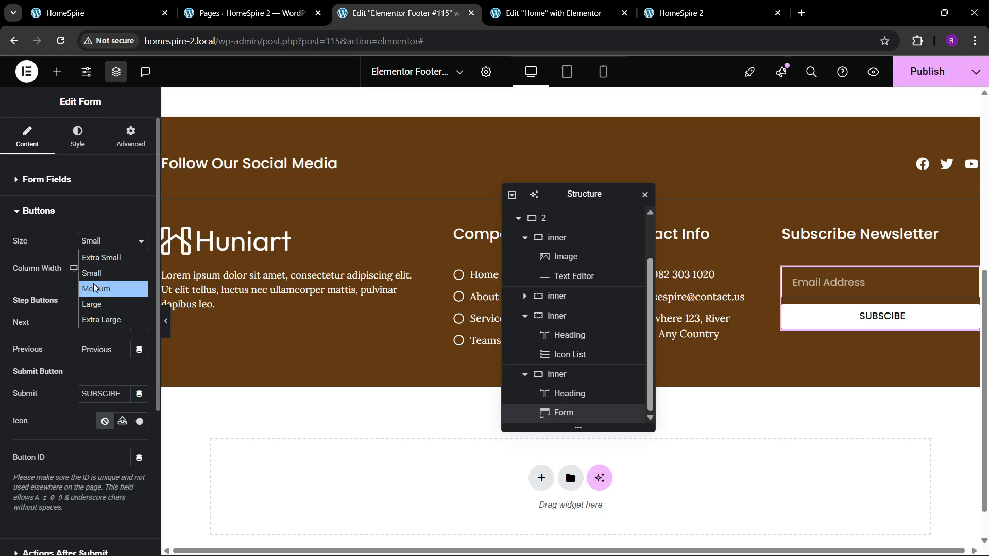
left_click(94, 288)
Set the submit button's hover background to the global color theme 1
left_click(82, 147)
scroll(77, 320, "down", 4)
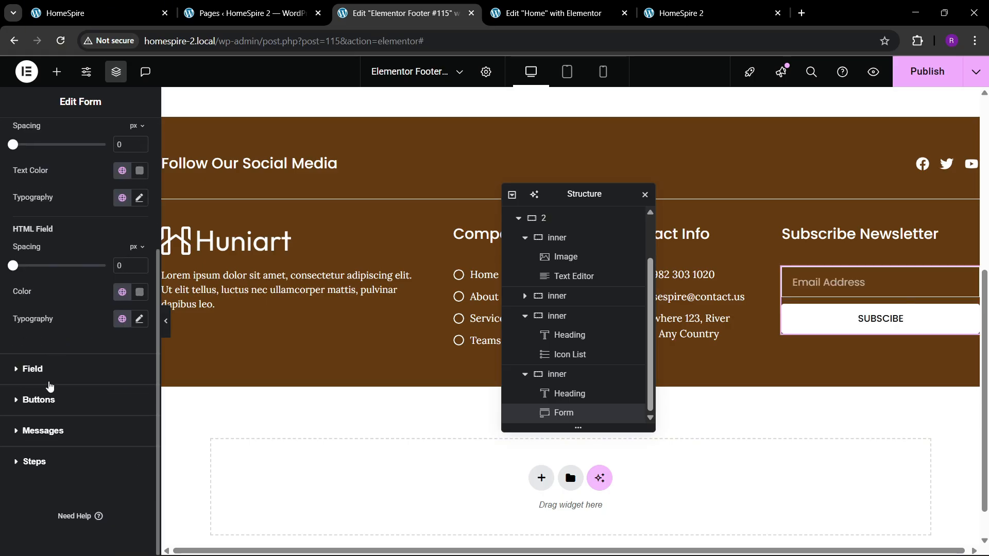
left_click(49, 402)
left_click(111, 378)
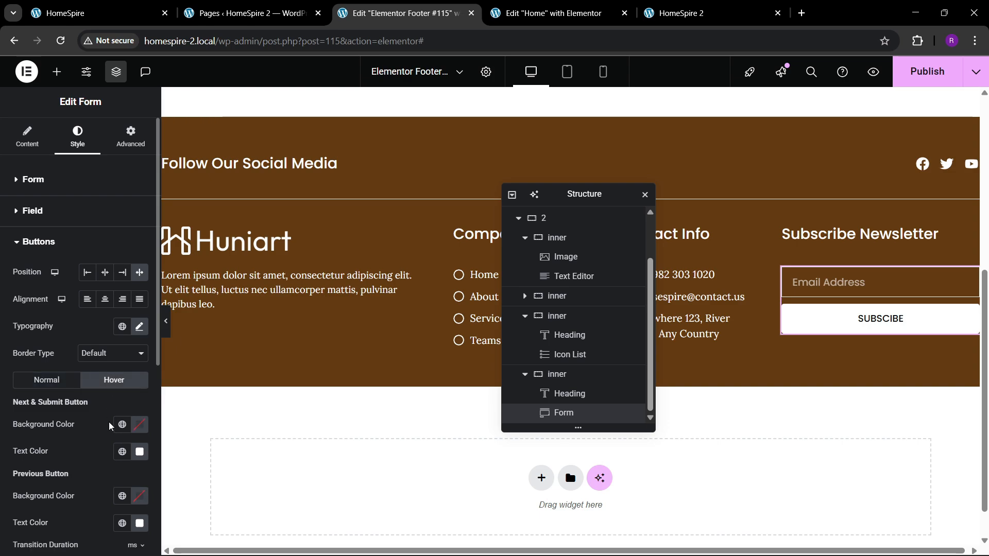
scroll(109, 391, "down", 1)
left_click(122, 360)
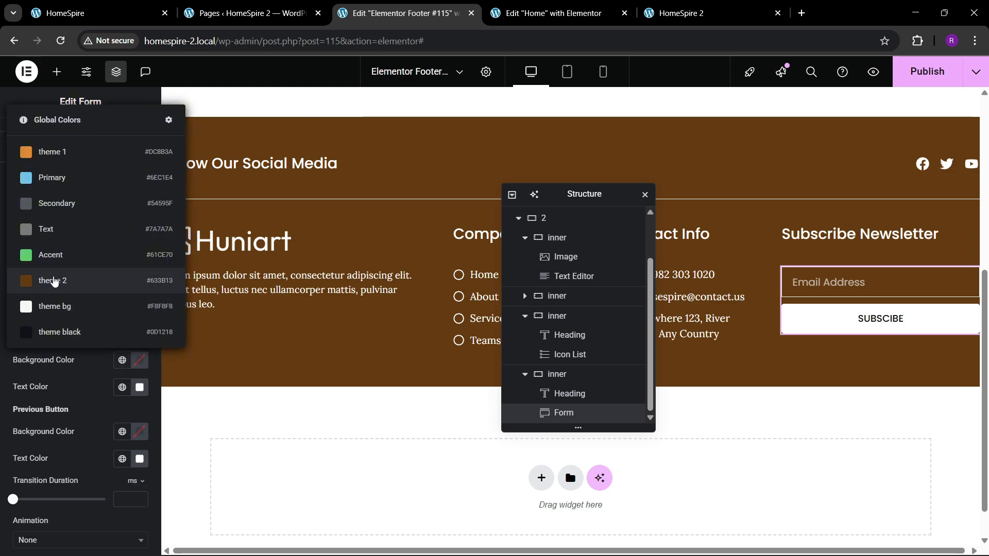
left_click(57, 152)
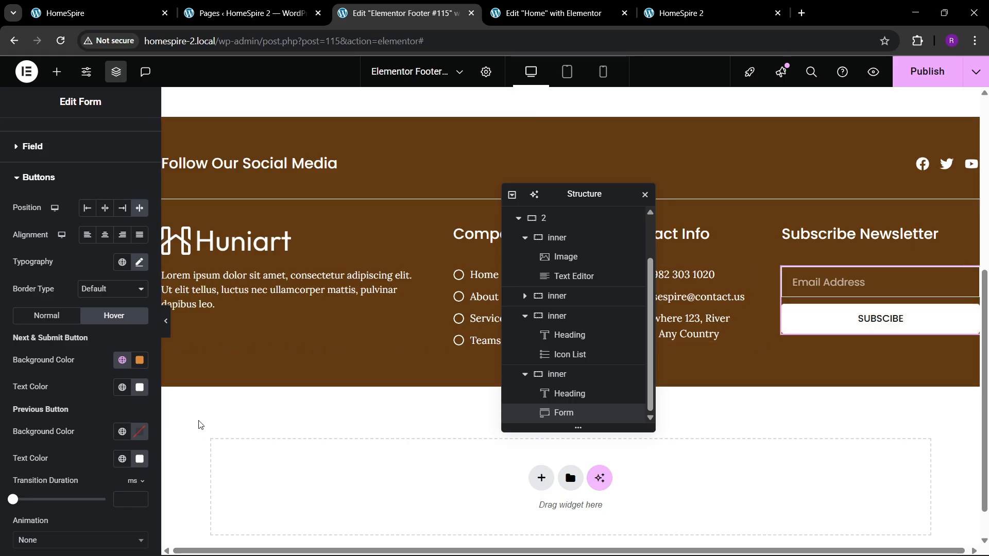
Apply the Sink hover animation to the form's buttons
scroll(59, 350, "down", 3)
left_click(40, 412)
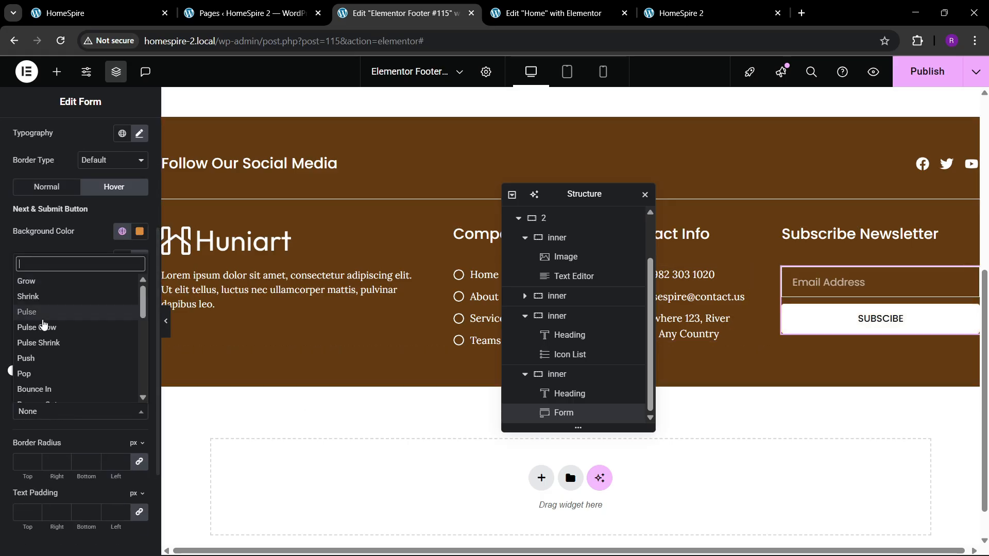
scroll(50, 386, "down", 1)
scroll(50, 386, "down", 5)
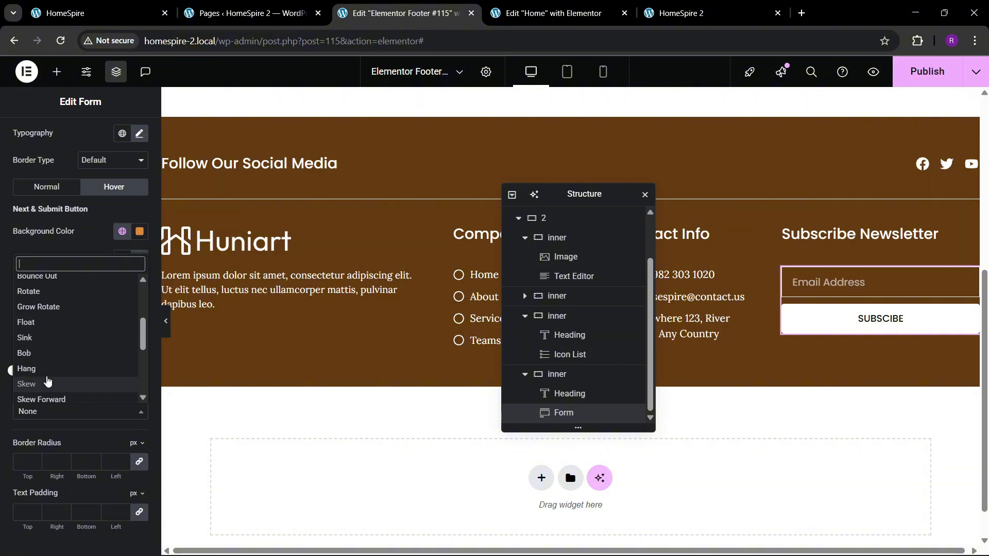
left_click(36, 337)
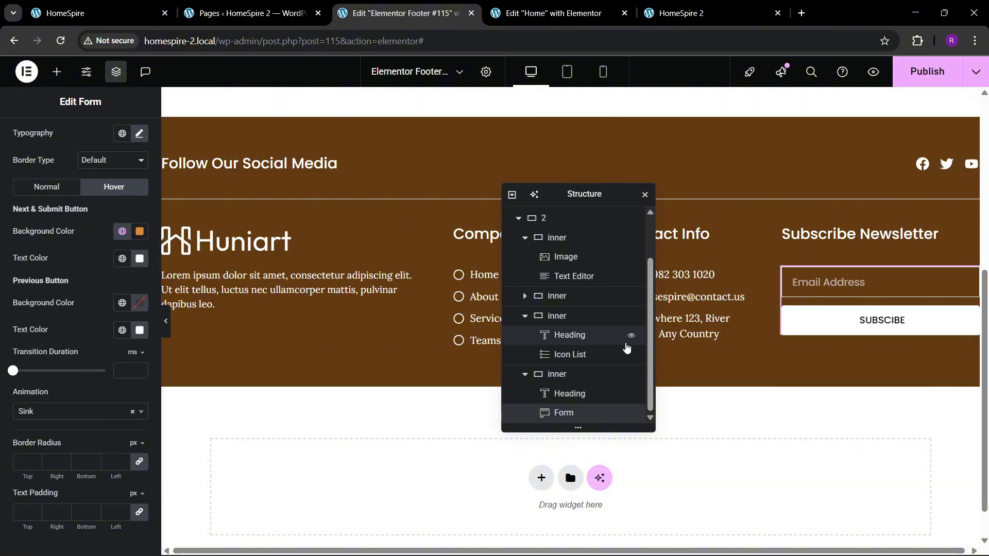
Publish the footer template, reload the live HomeSpire 2 home page and inspect its footer
left_click(927, 71)
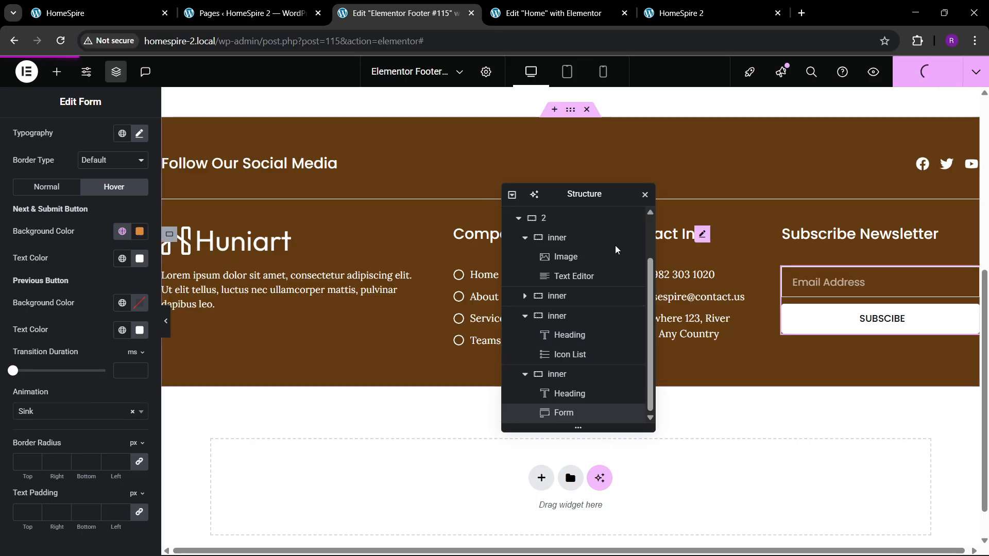
left_click(549, 13)
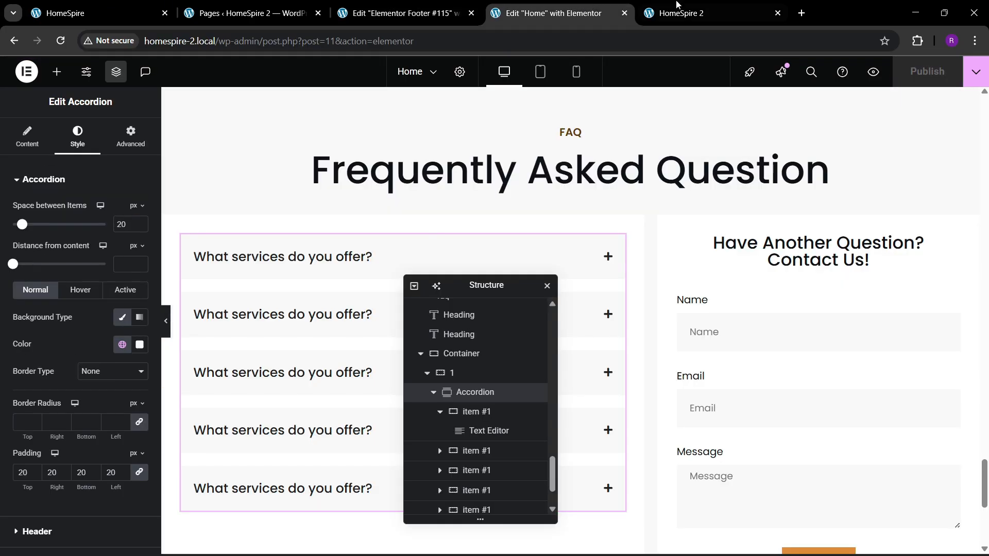
left_click(711, 13)
left_click(227, 49)
key("Return")
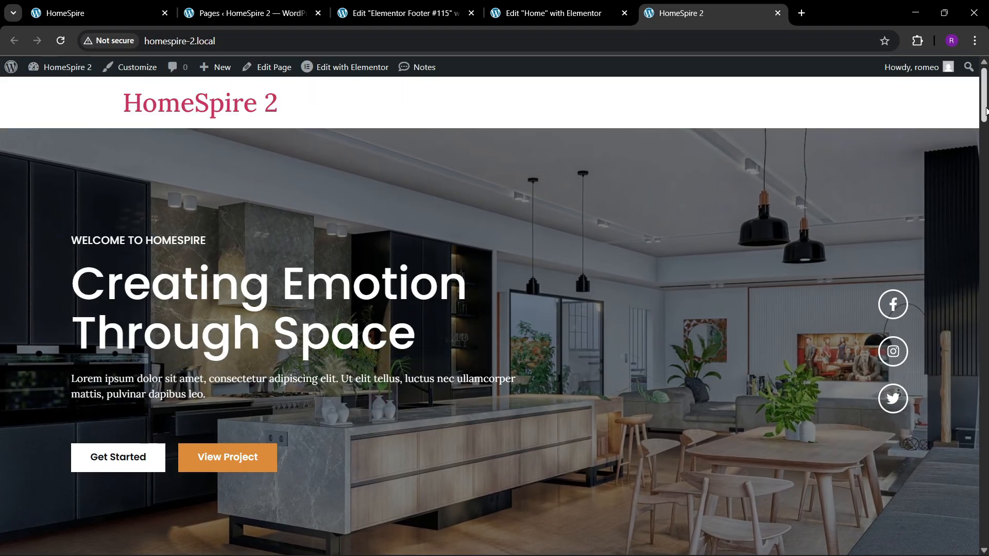
left_click_drag(983, 111, 981, 529)
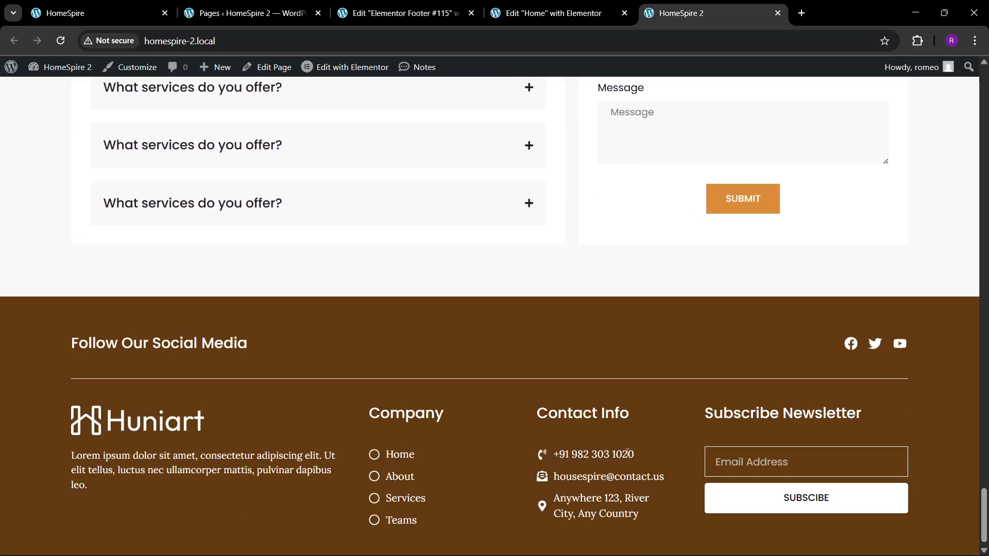
scroll(633, 374, "down", 1)
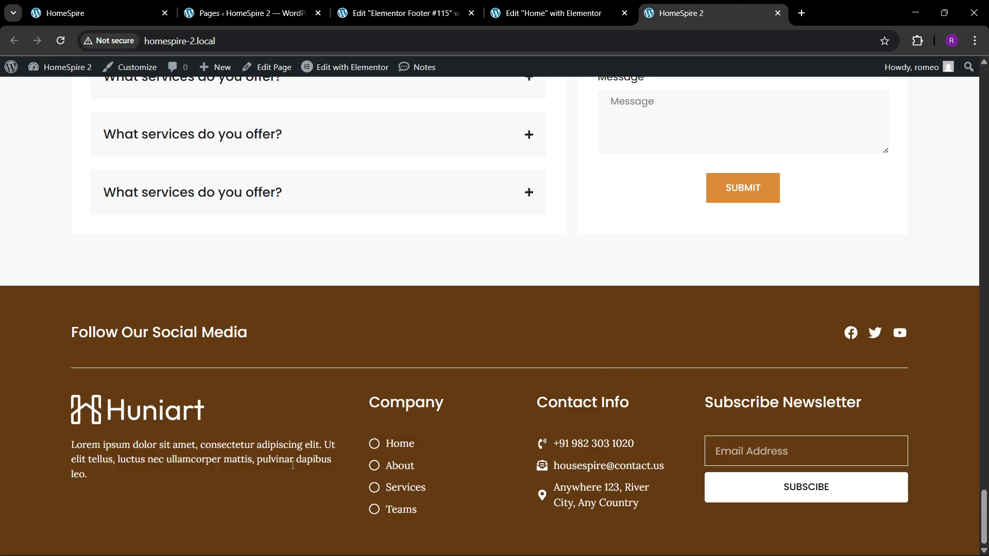